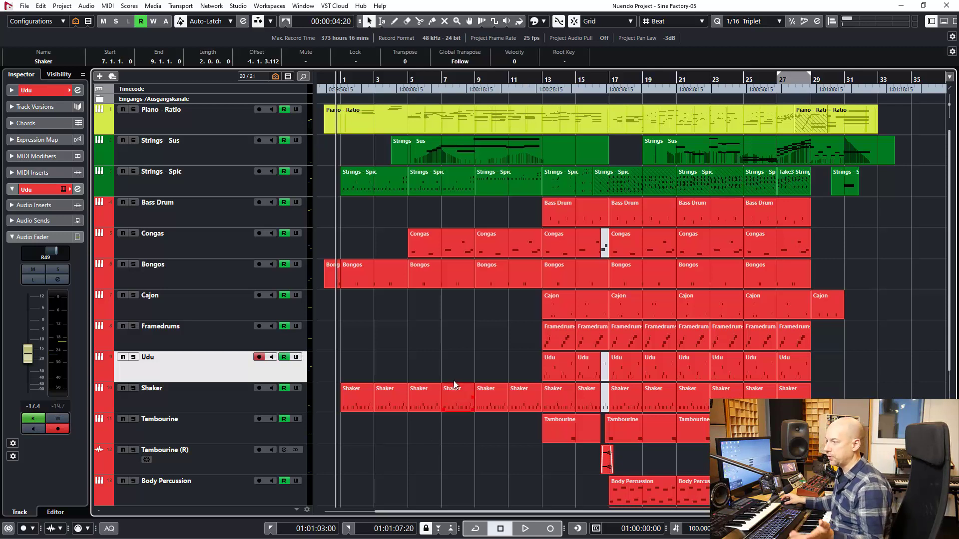
# Play back the arrangement while checking the channel levels in the mixer and the Shaker and Bongos tracks, and stop playback after bar 31
pyautogui.press('space')
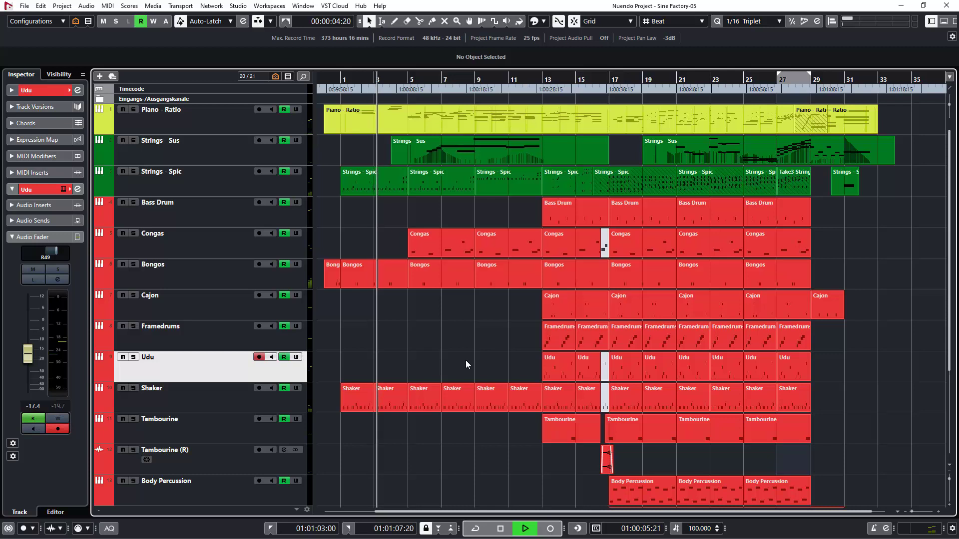
pyautogui.press('f')
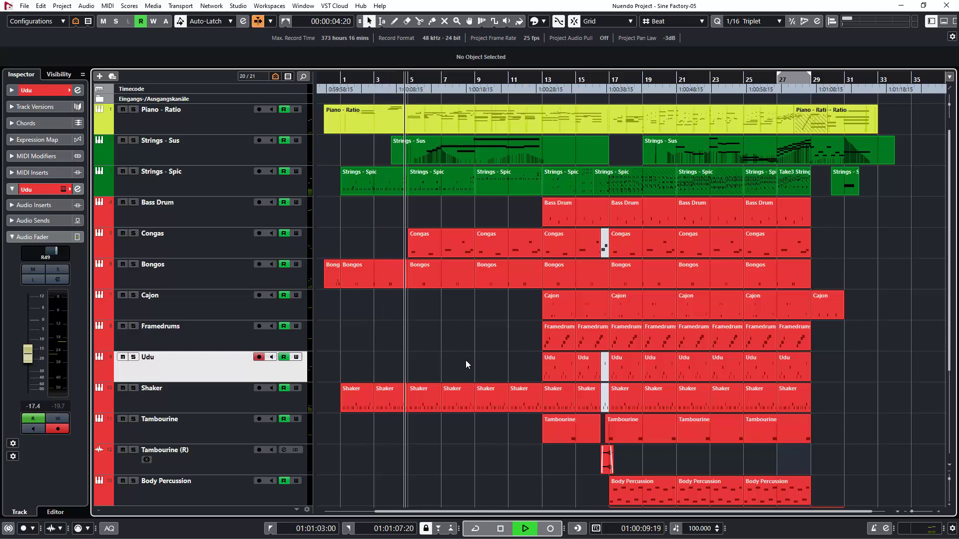
pyautogui.press('F3')
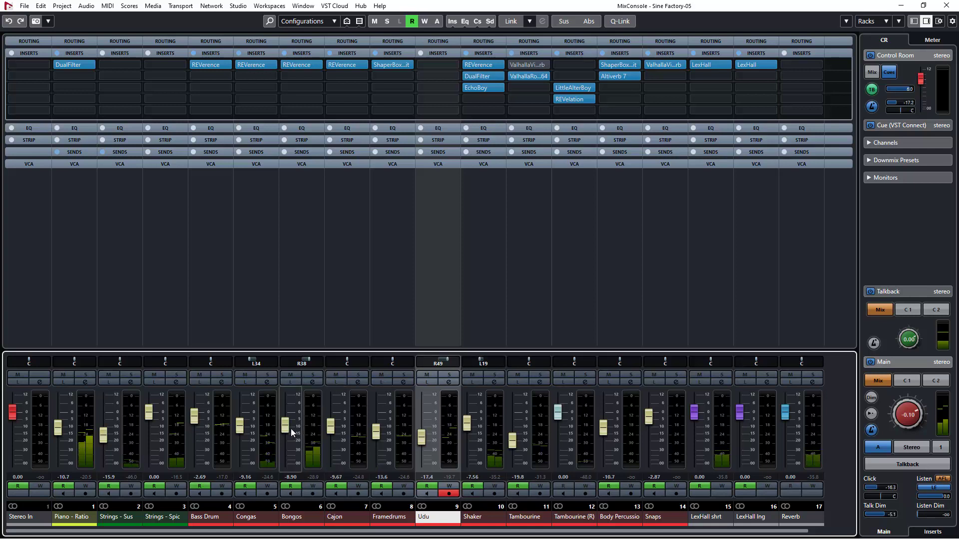
pyautogui.press('F3')
pyautogui.click(189, 408)
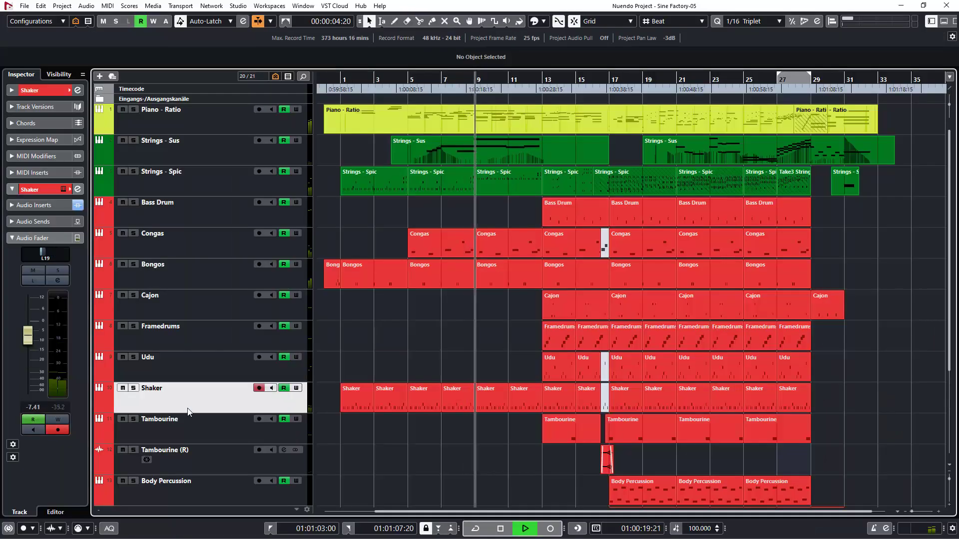
pyautogui.click(188, 280)
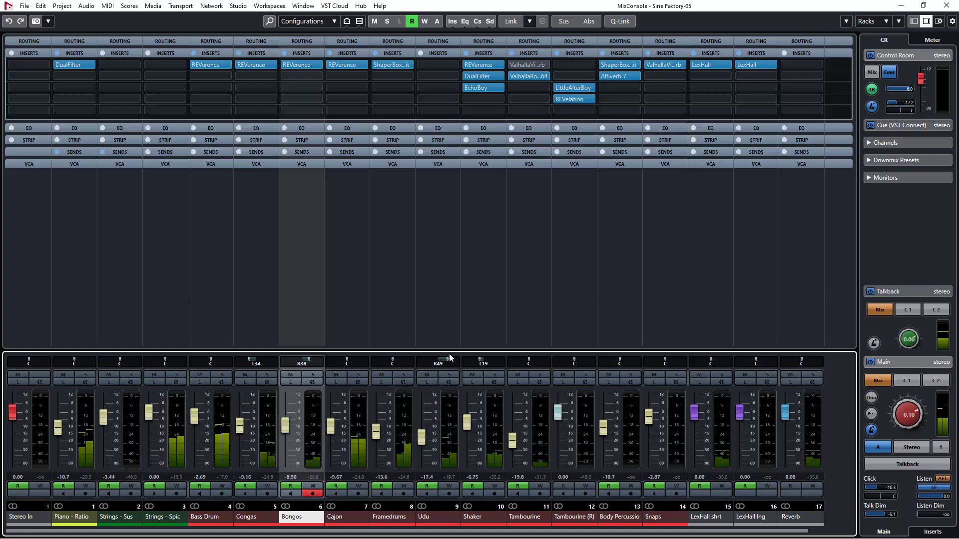
pyautogui.press('F3')
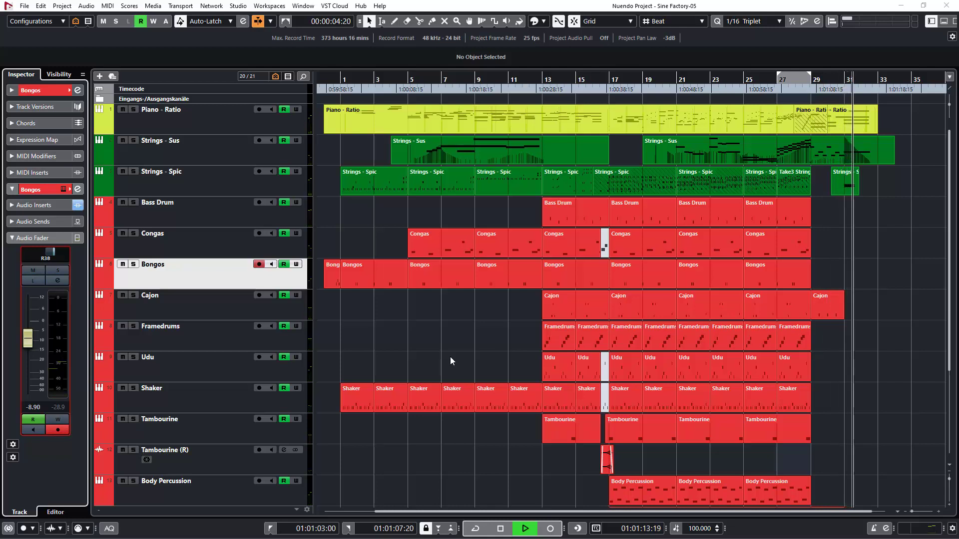
pyautogui.press('space')
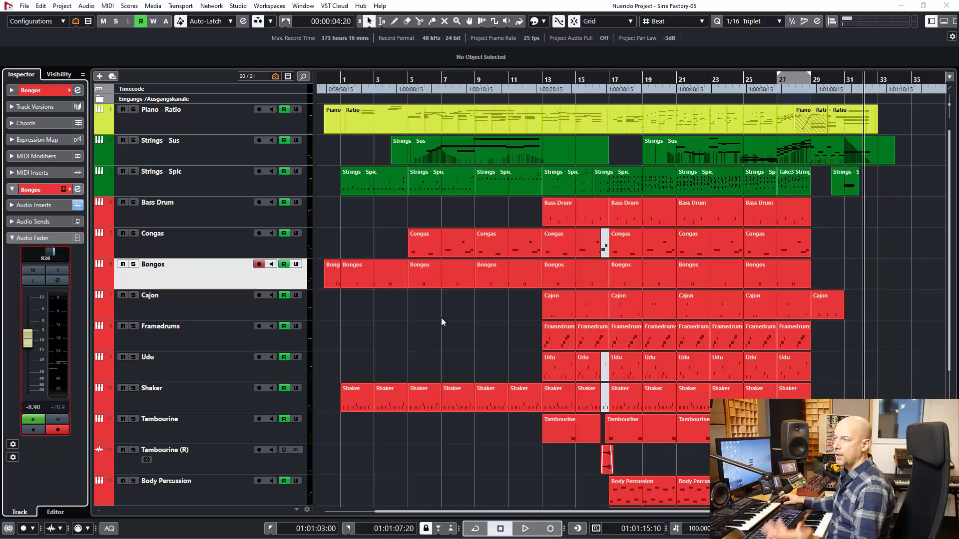
# Inspect the Piano - Ratio, Strings - Sus and Strings - Spic tracks in turn
pyautogui.click(184, 122)
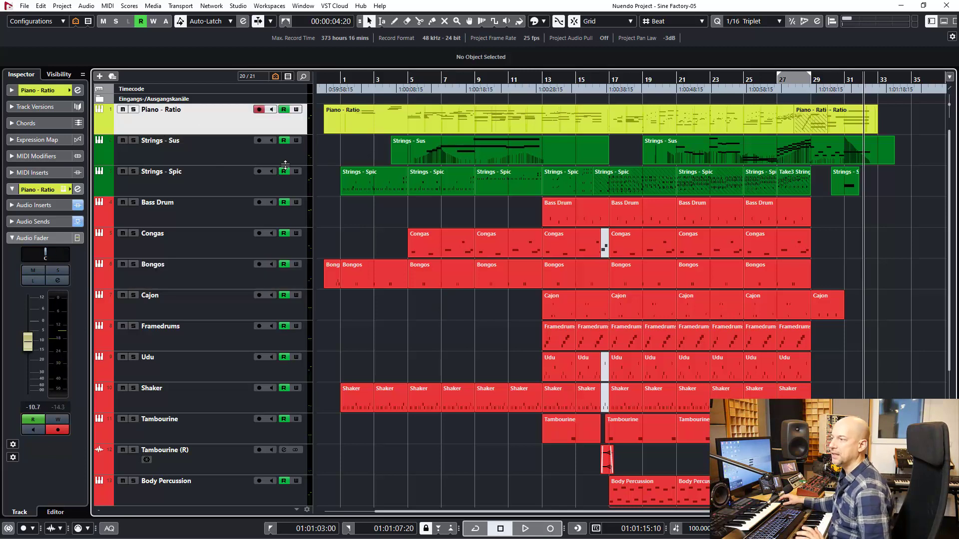
pyautogui.click(218, 155)
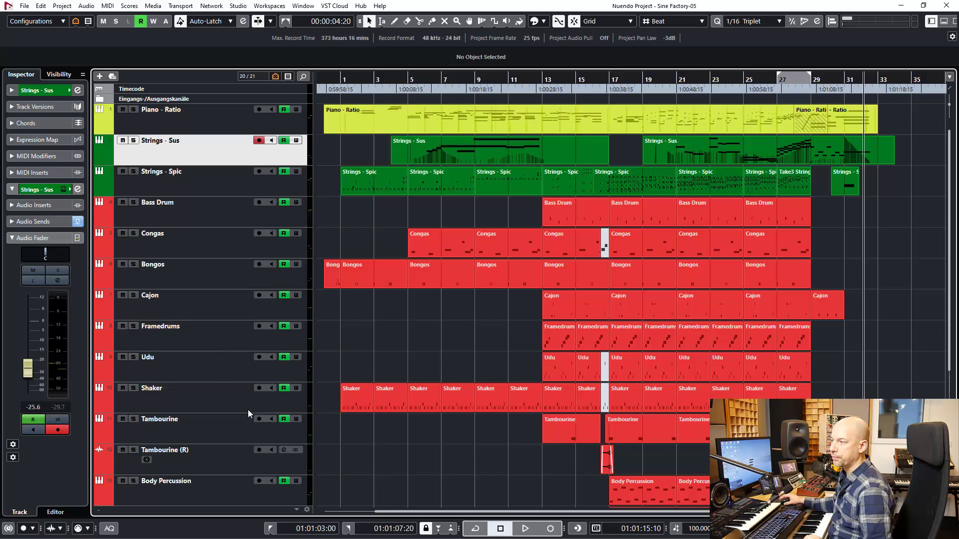
pyautogui.click(192, 181)
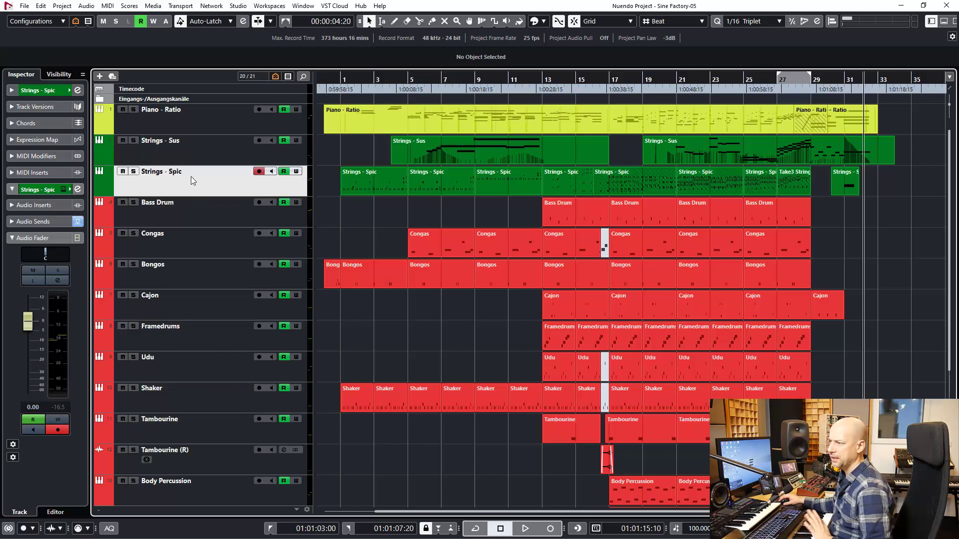
# Open the Piano - Ratio track's SINE Player, browse the Ratio library's articulations and close the player
pyautogui.click(179, 122)
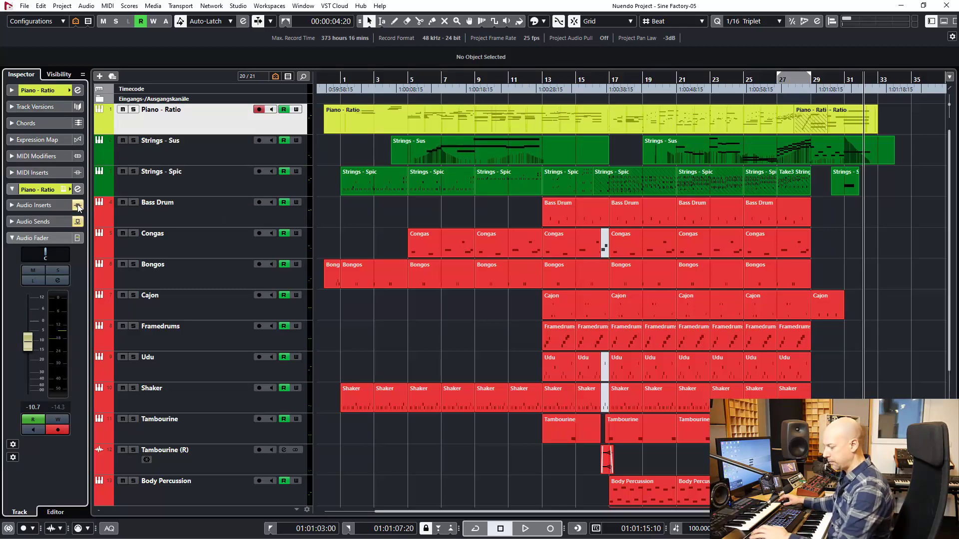
pyautogui.click(50, 189)
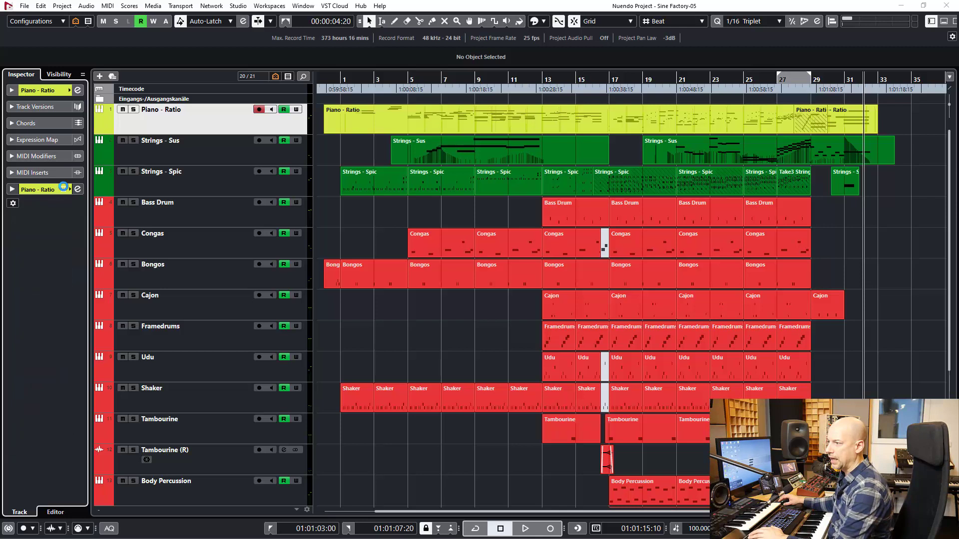
pyautogui.click(63, 189)
pyautogui.scroll(-6, 226, 331)
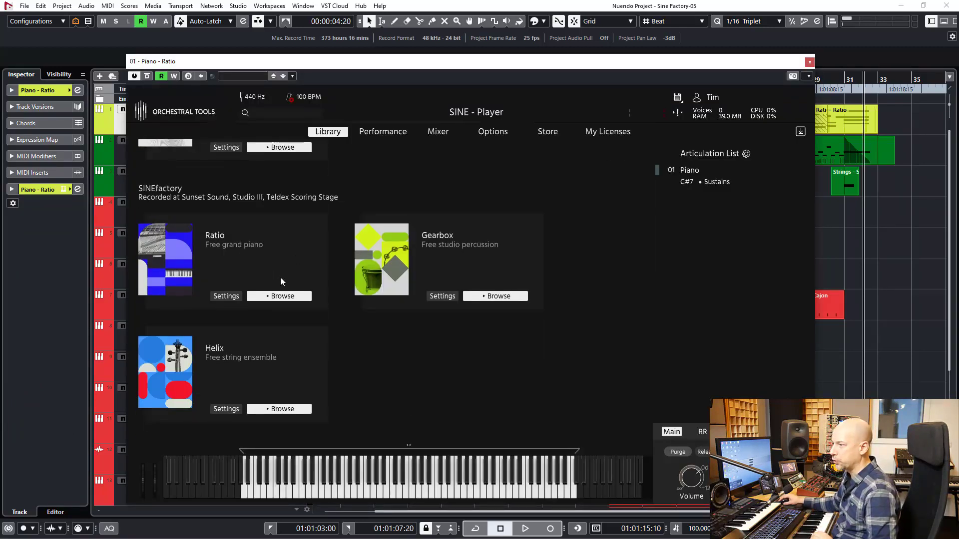
pyautogui.click(274, 296)
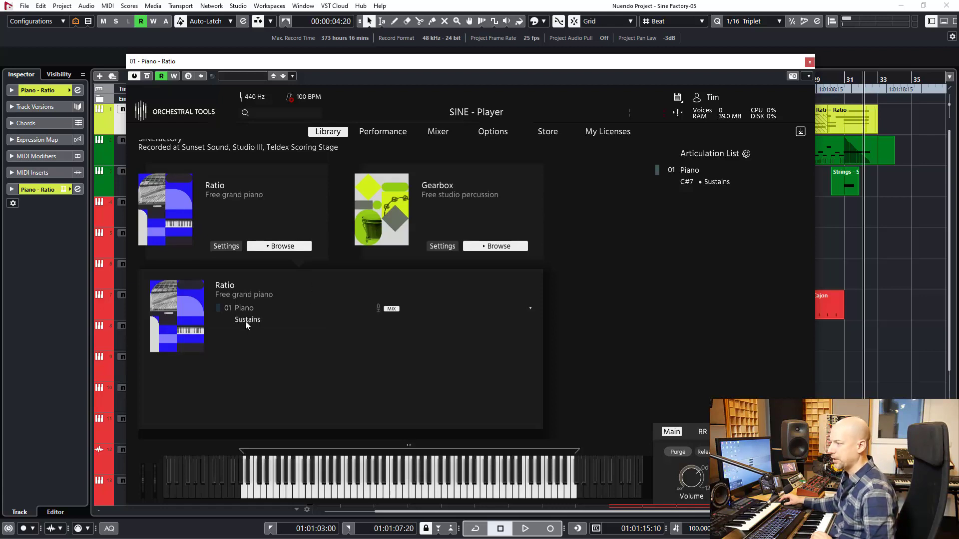
pyautogui.click(809, 62)
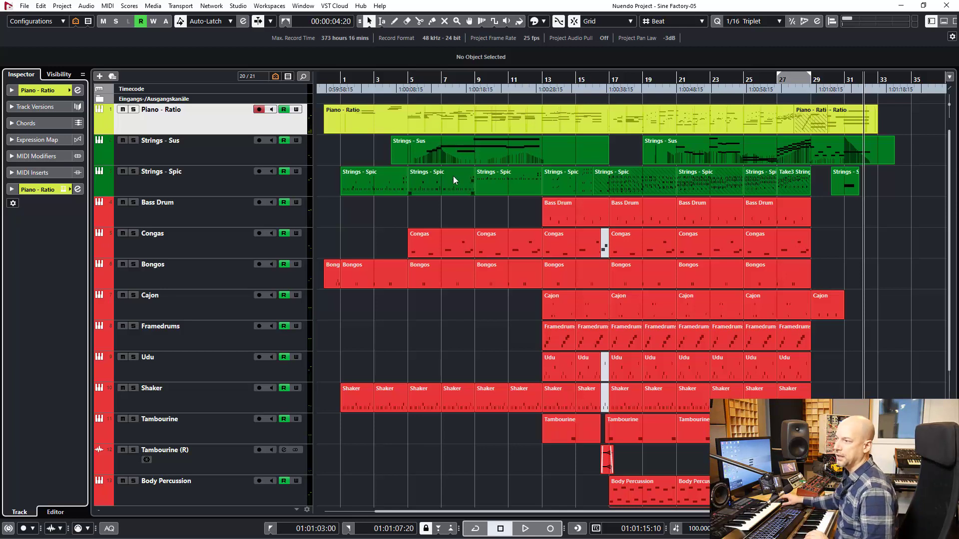
# Show the reverb sends of the Piano - Ratio track and of the Strings - Sus track
pyautogui.click(31, 190)
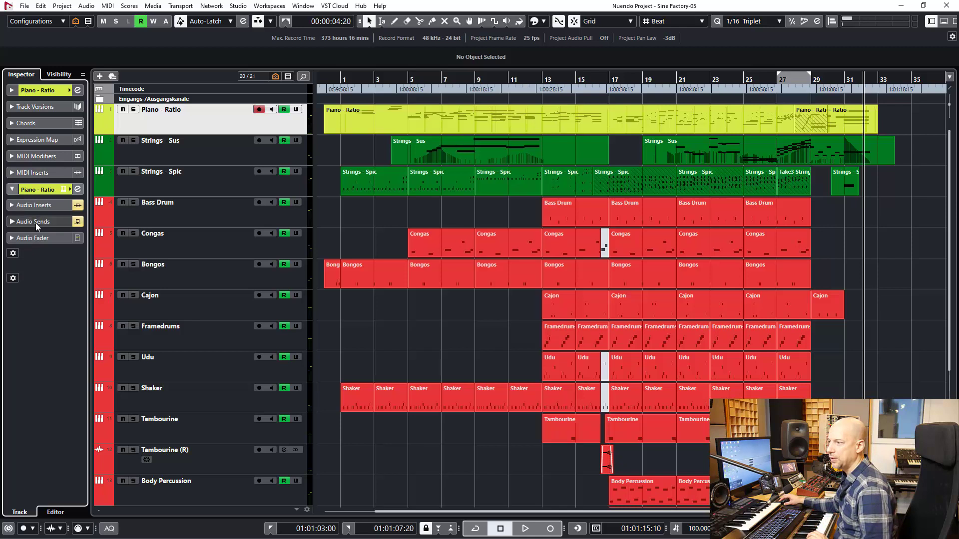
pyautogui.click(35, 223)
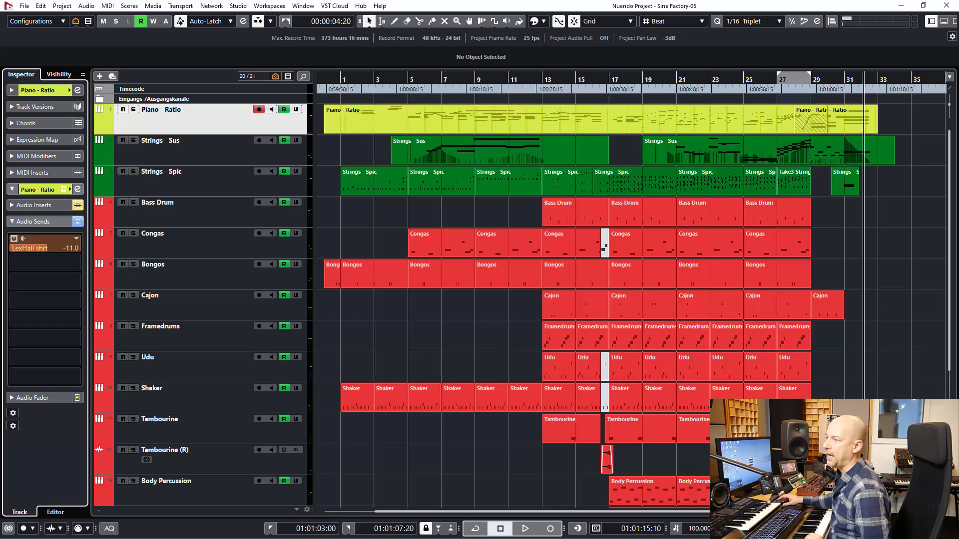
pyautogui.click(240, 157)
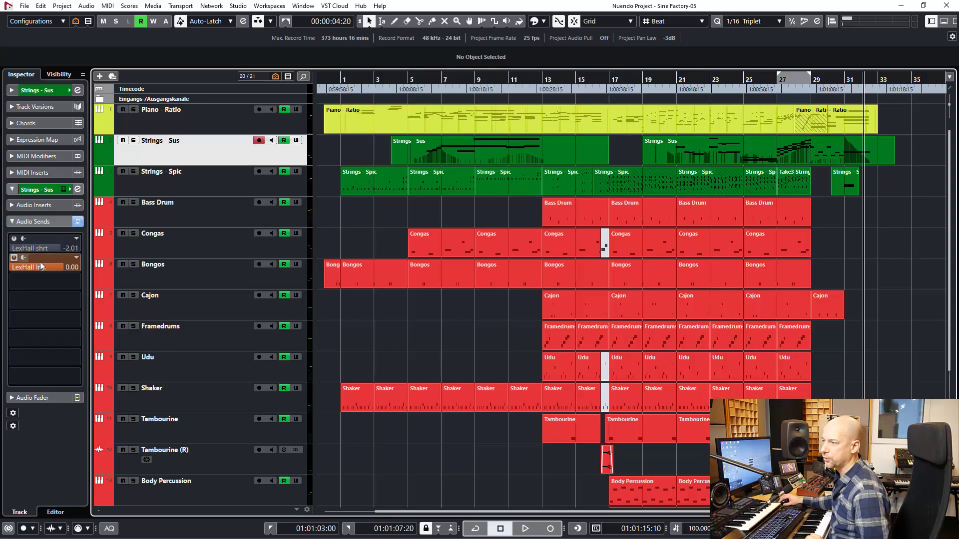
pyautogui.click(12, 263)
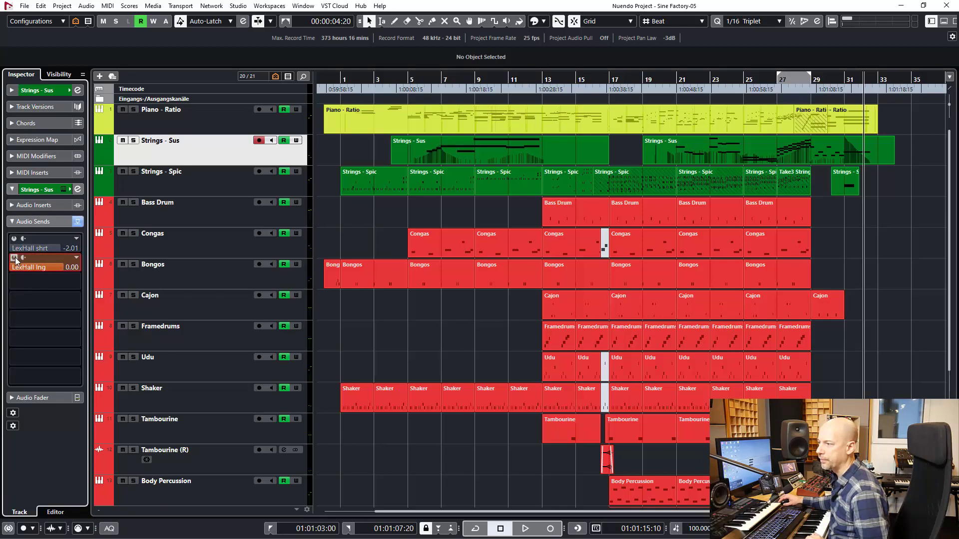
# Bypass the audio sends of the Strings - Sus track and check the channels in the mixer
pyautogui.click(79, 223)
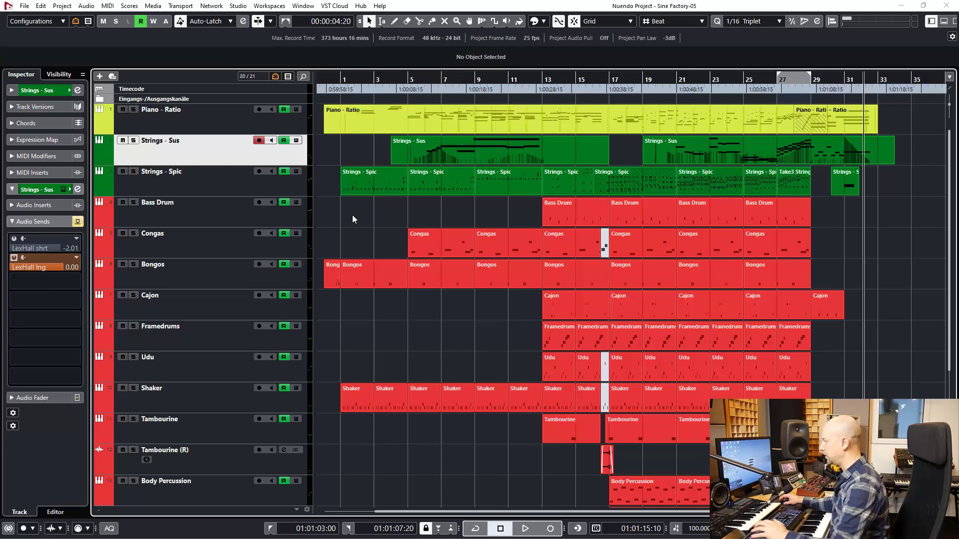
pyautogui.press('F3')
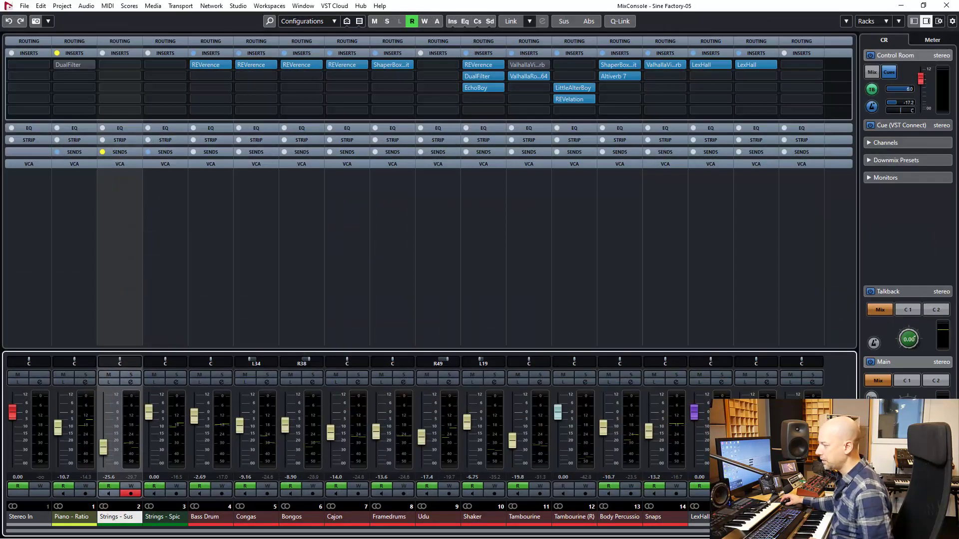
pyautogui.press('F3')
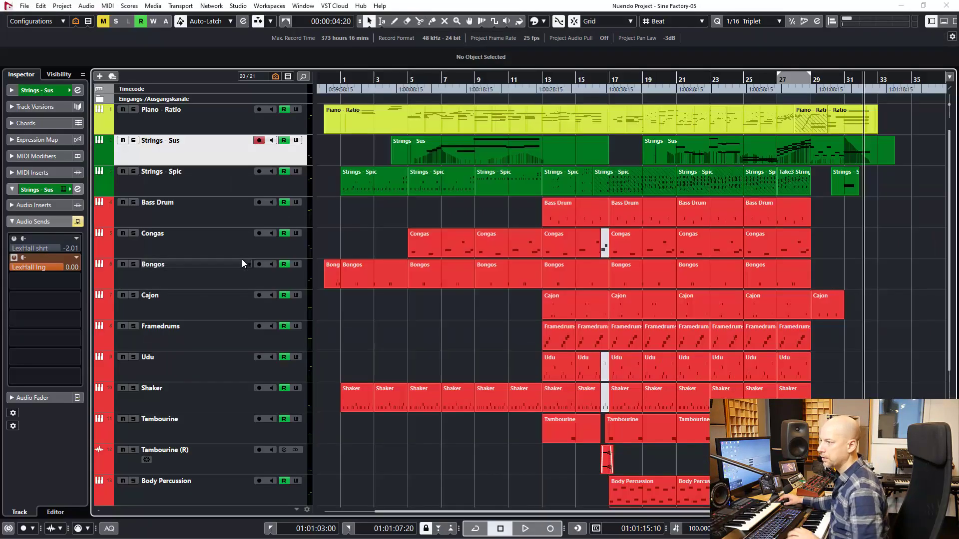
pyautogui.click(70, 224)
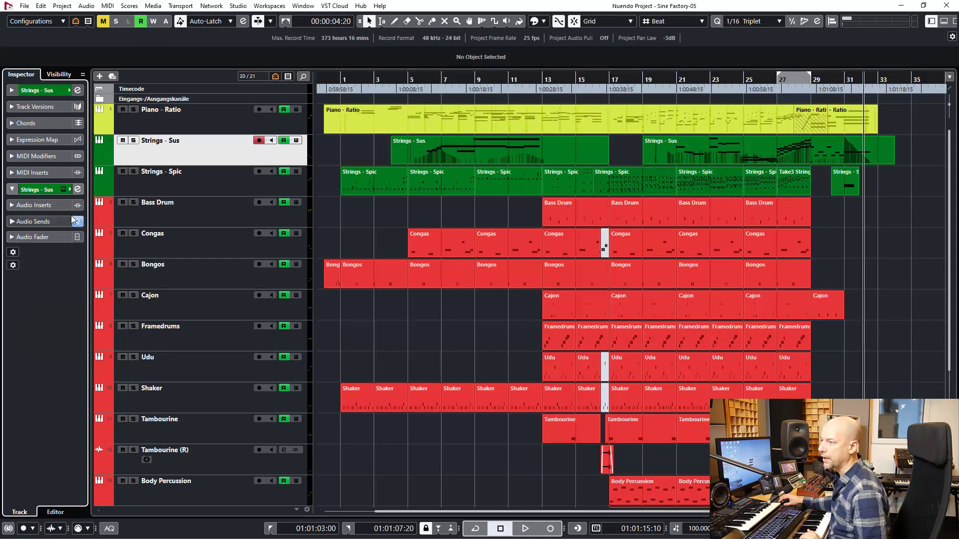
# Open the Strings - Sus track's SINE Player, expand Whole String Ensemble in the Helix library to examine its articulations, and close the player
pyautogui.click(64, 189)
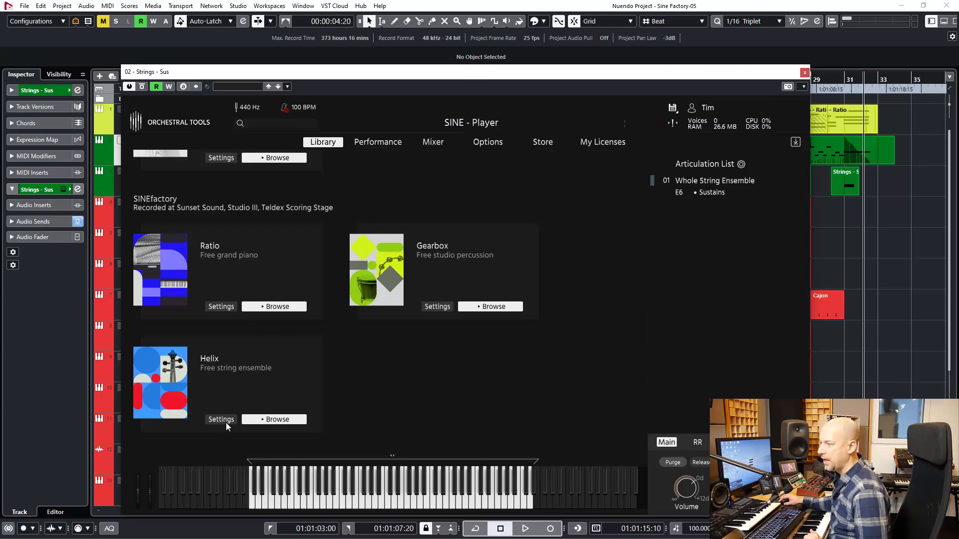
pyautogui.click(256, 420)
pyautogui.click(261, 322)
pyautogui.click(268, 337)
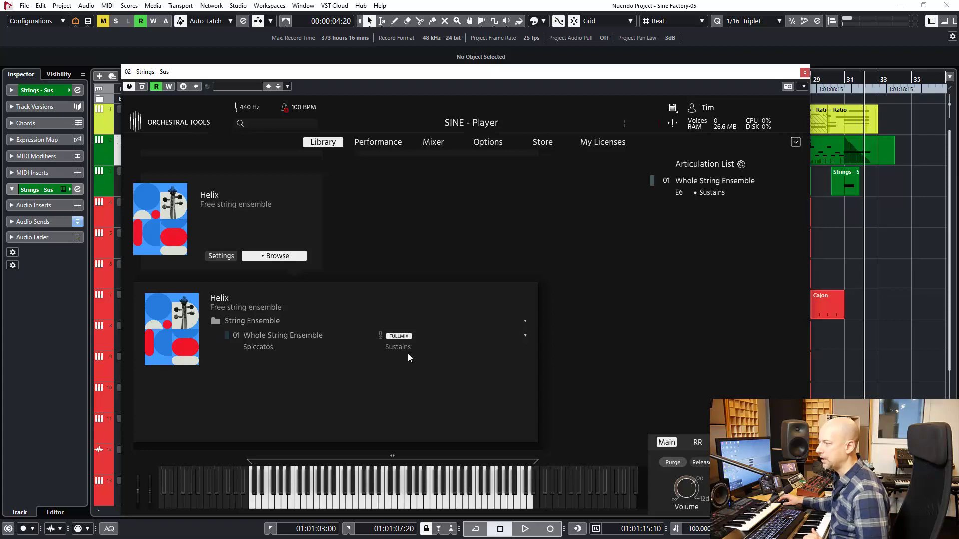
pyautogui.click(806, 74)
# Switch between the Strings - Spic and Strings - Sus tracks, ending on Strings - Sus, and move the playback position to bar 5
pyautogui.click(203, 179)
pyautogui.click(207, 154)
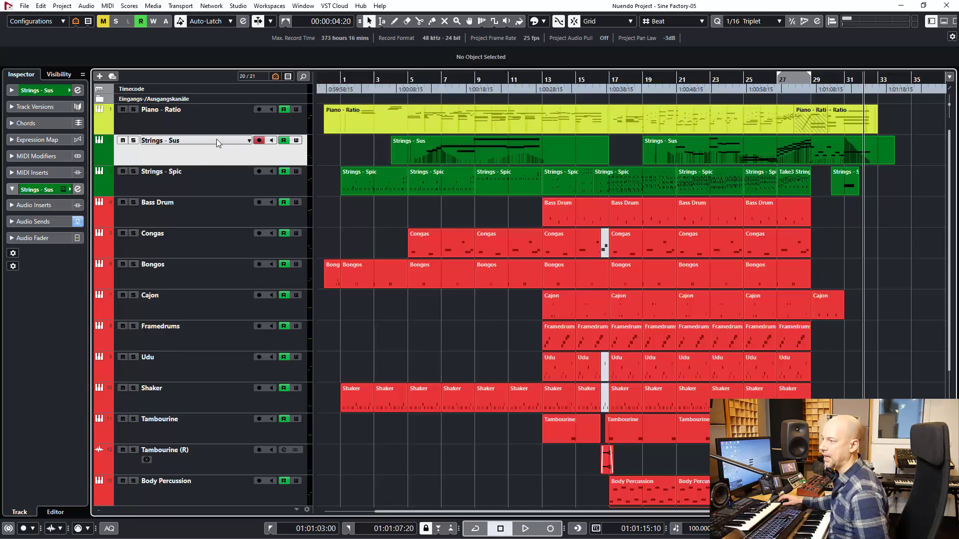
pyautogui.click(213, 183)
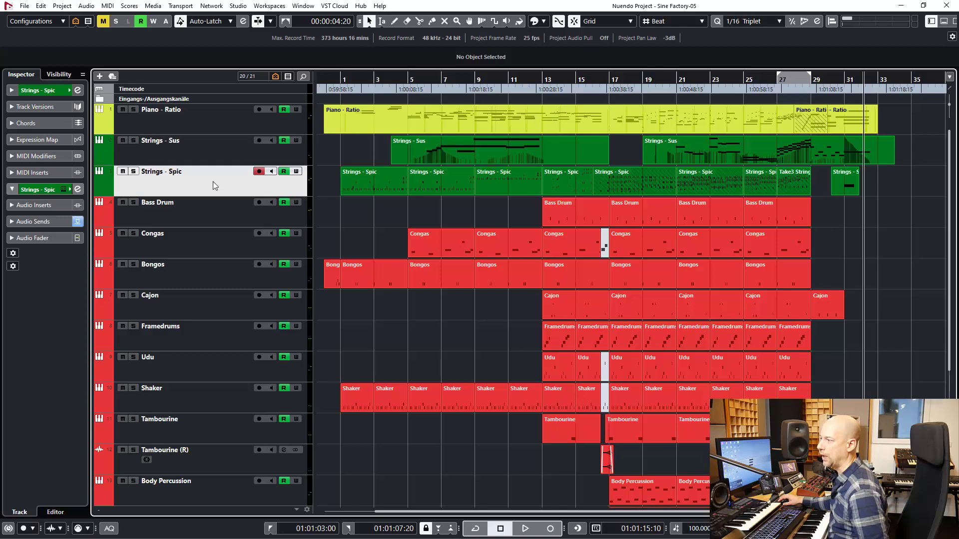
pyautogui.click(187, 151)
pyautogui.click(405, 79)
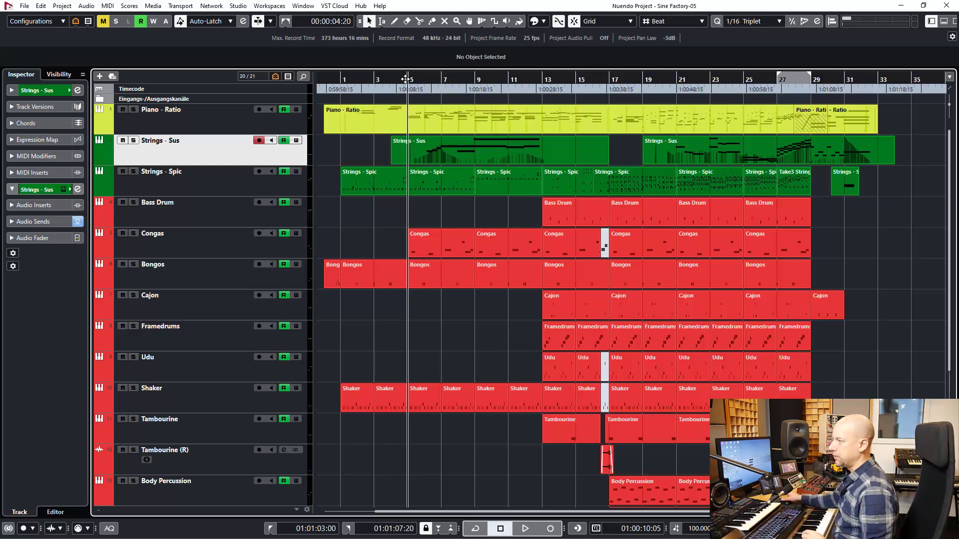
# Show the audio channel sections of the Strings - Spic track
pyautogui.click(193, 181)
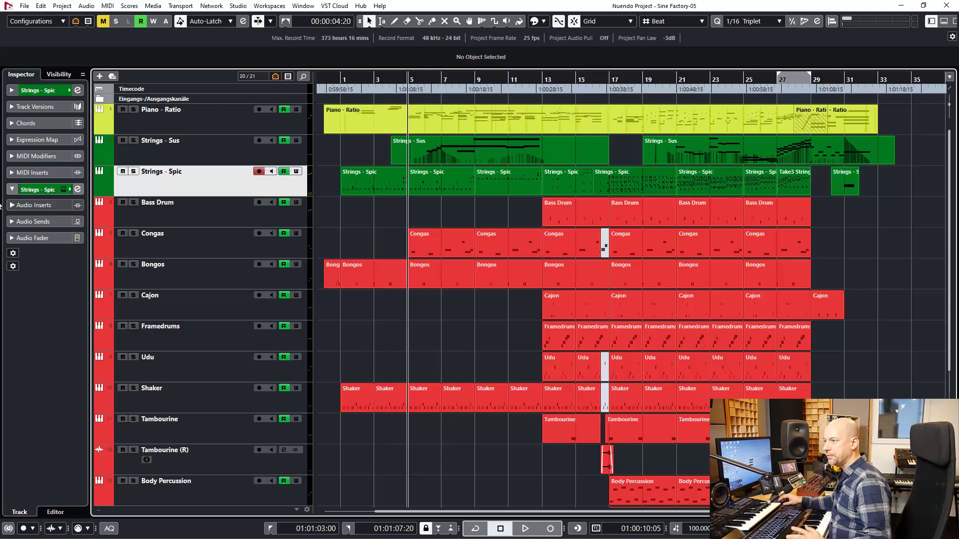
pyautogui.click(39, 191)
pyautogui.click(40, 191)
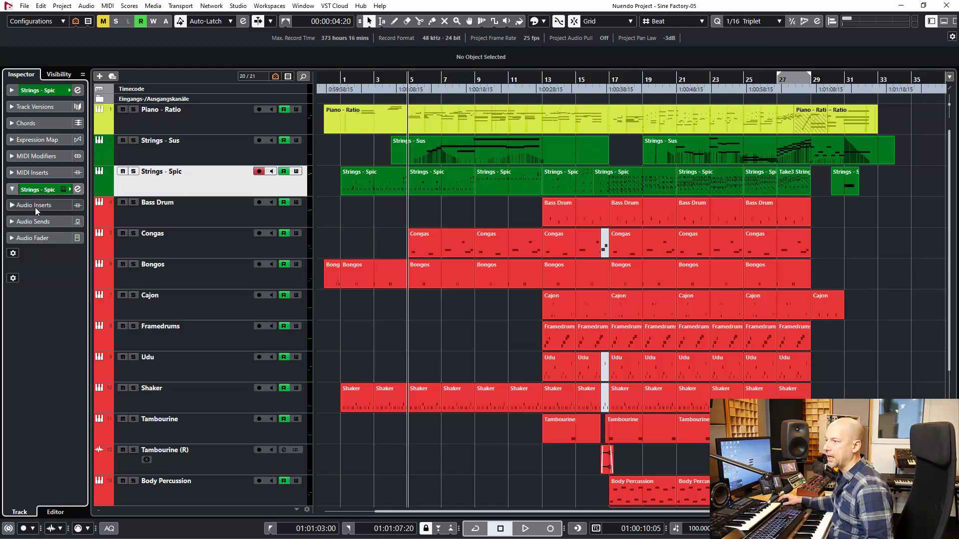
pyautogui.click(42, 189)
pyautogui.click(43, 189)
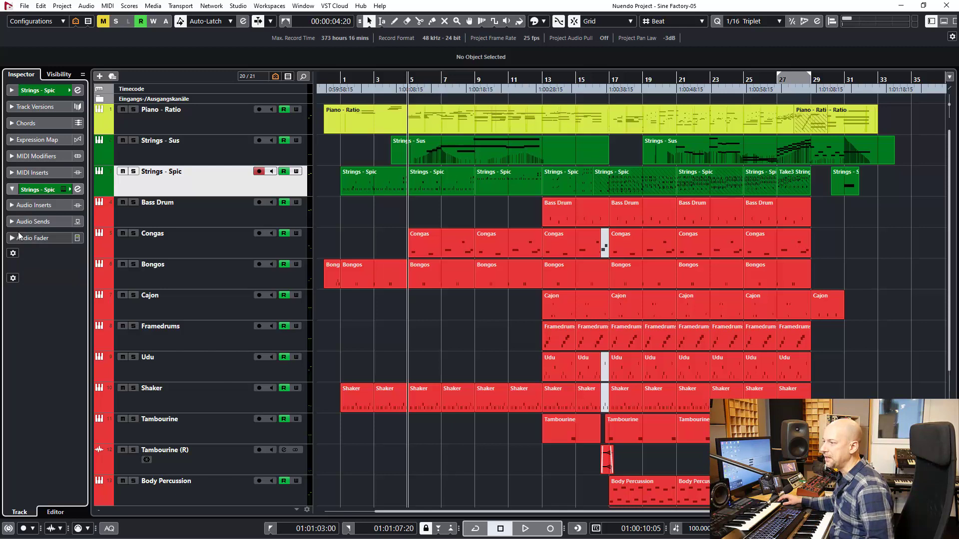
# Select the percussion tracks from Bass Drum to Snaps and solo them
pyautogui.click(190, 208)
pyautogui.scroll(-5, 561, 141)
pyautogui.scroll(3, 562, 141)
pyautogui.click(134, 329)
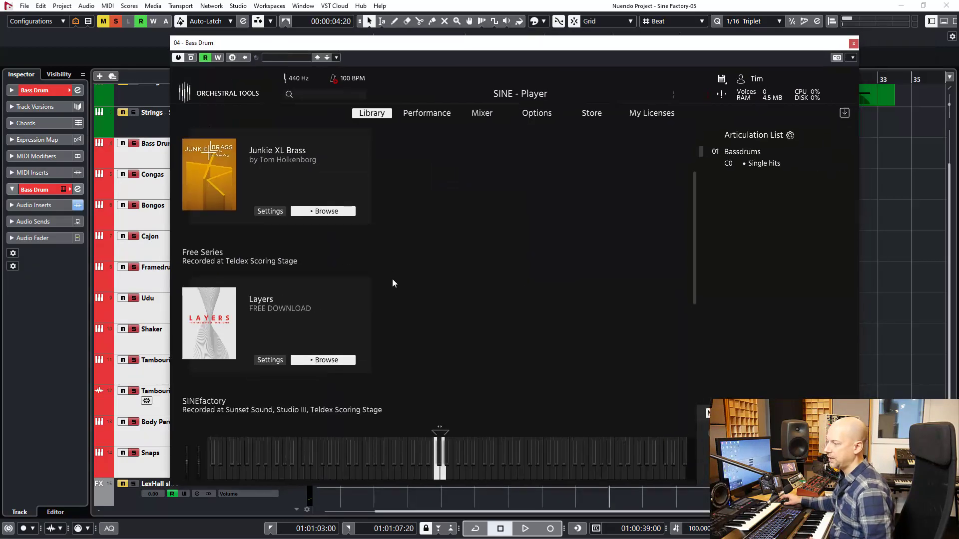
# Browse the Gearbox library in the Bass Drum track's SINE Player and expand its Percussion folder to examine the instruments
pyautogui.scroll(-5, 393, 278)
pyautogui.click(530, 286)
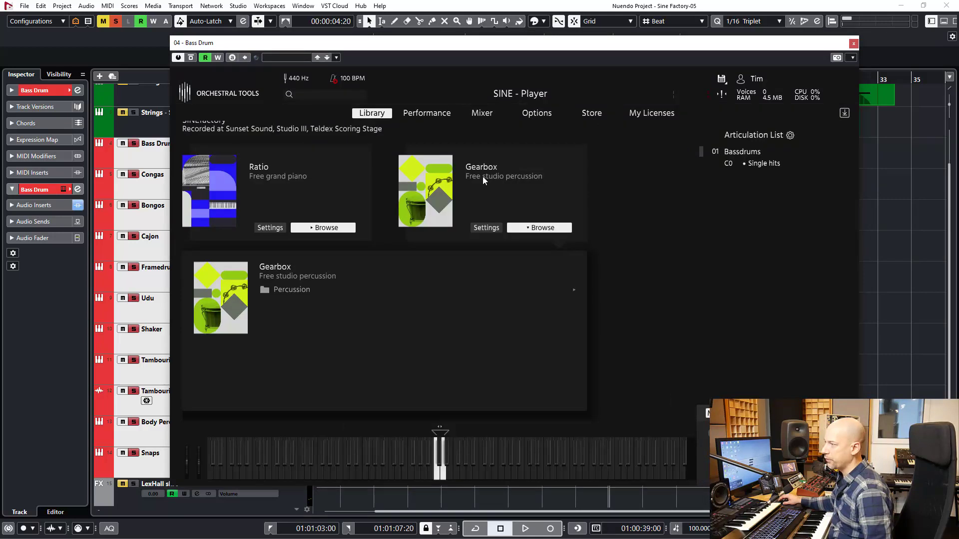
pyautogui.click(295, 295)
pyautogui.scroll(-5, 370, 300)
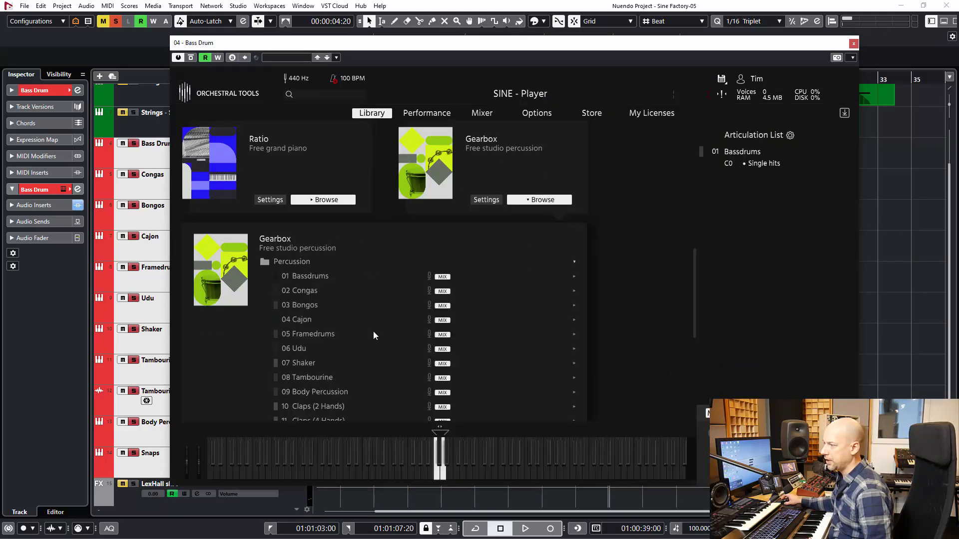
pyautogui.scroll(1, 352, 186)
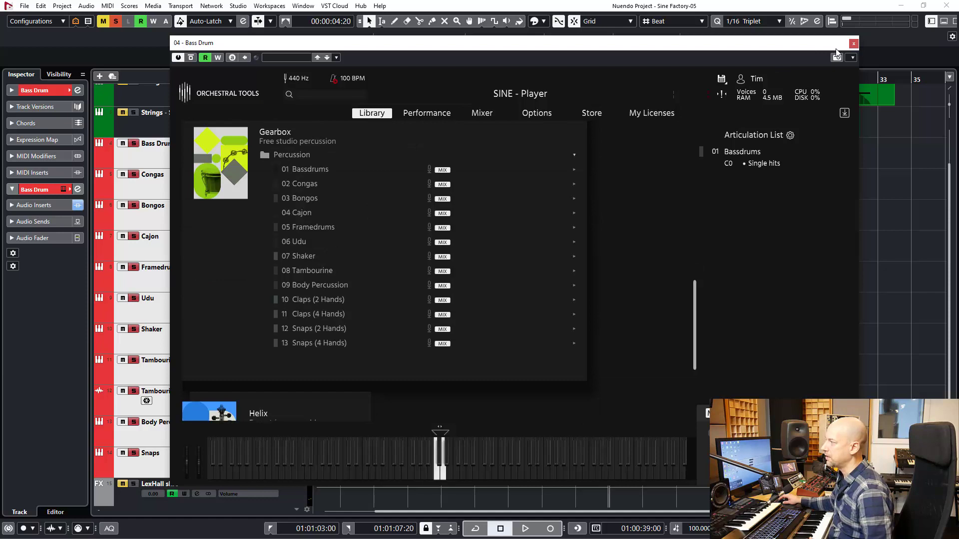
# Close the Bass Drum track's SINE Player and play back the soloed percussion tracks from bar 17
pyautogui.click(853, 43)
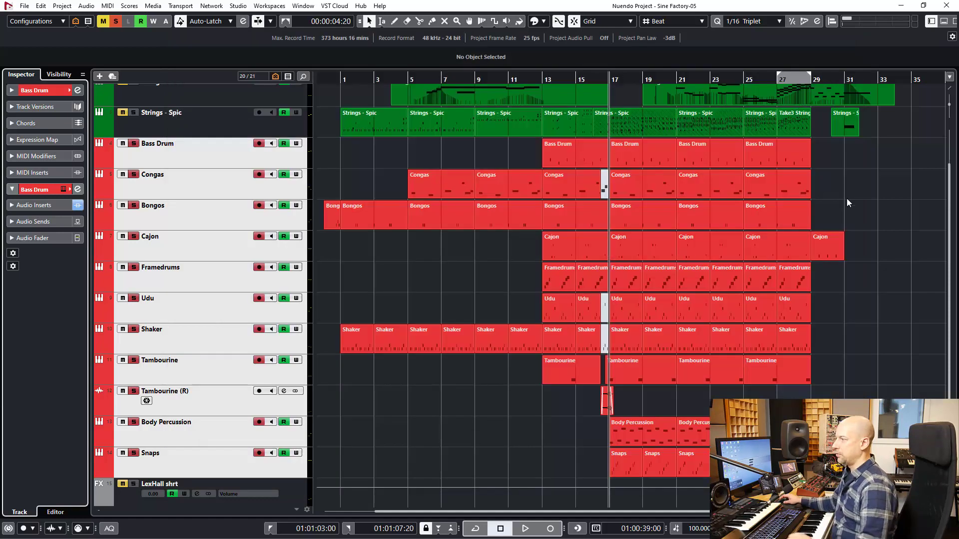
pyautogui.press('space')
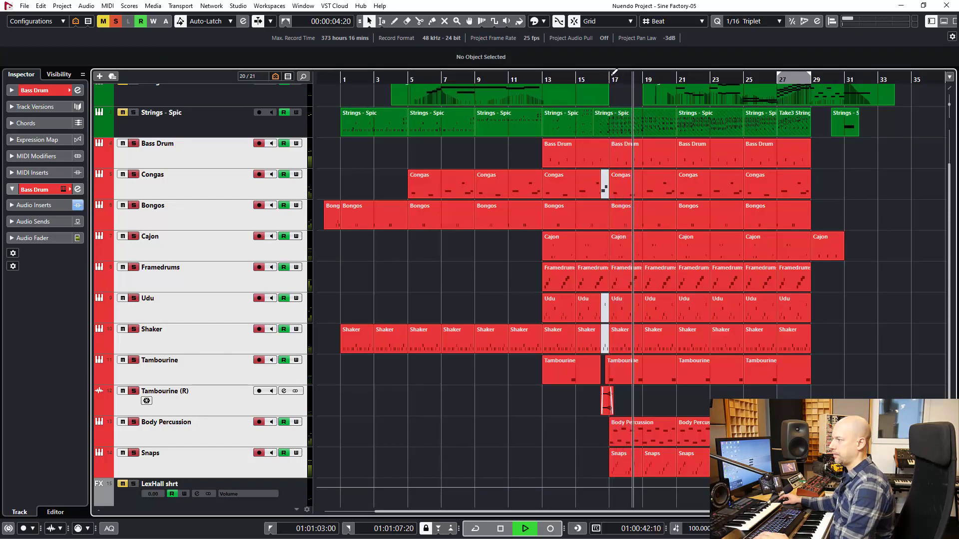
pyautogui.press('space')
# Examine the percussion tracks' insert effects in the MixConsole, return to the project and play the percussion on to about bar 21
pyautogui.press('F3')
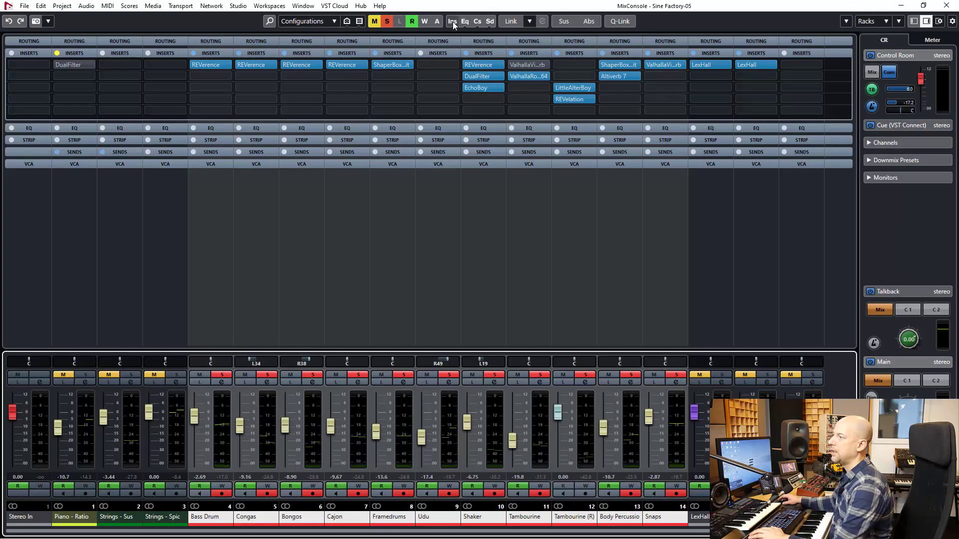
pyautogui.press('F3')
pyautogui.press('space')
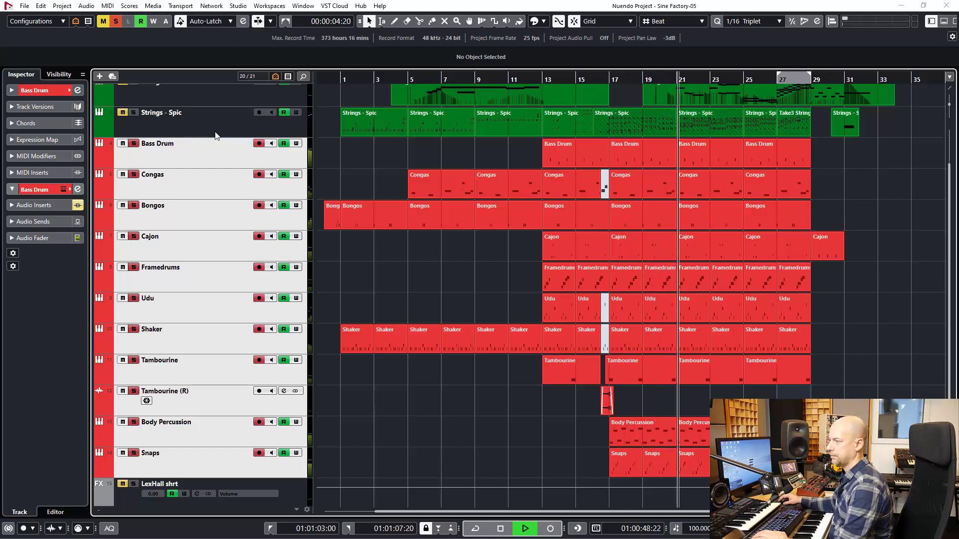
pyautogui.press('space')
# Select only the Bass Drum track, shift the Bassdrums key range lower in its SINE Player, restore it and close the player
pyautogui.press('Up')
pyautogui.click(204, 149)
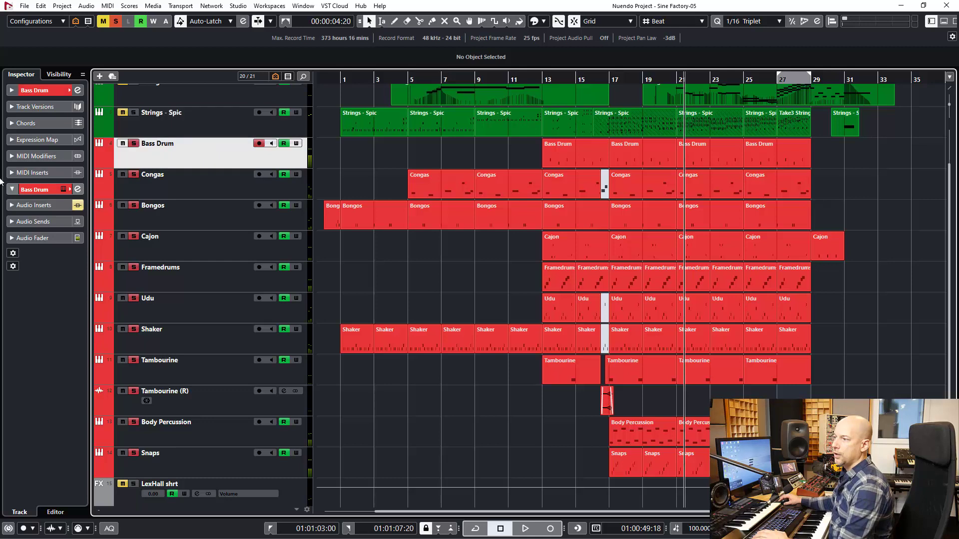
pyautogui.click(63, 190)
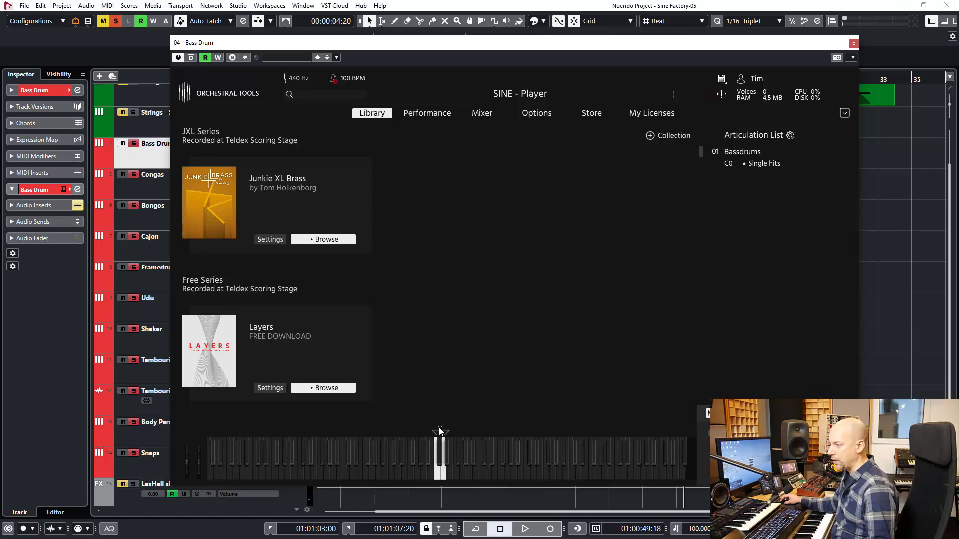
pyautogui.moveTo(441, 431); pyautogui.dragTo(348, 432)
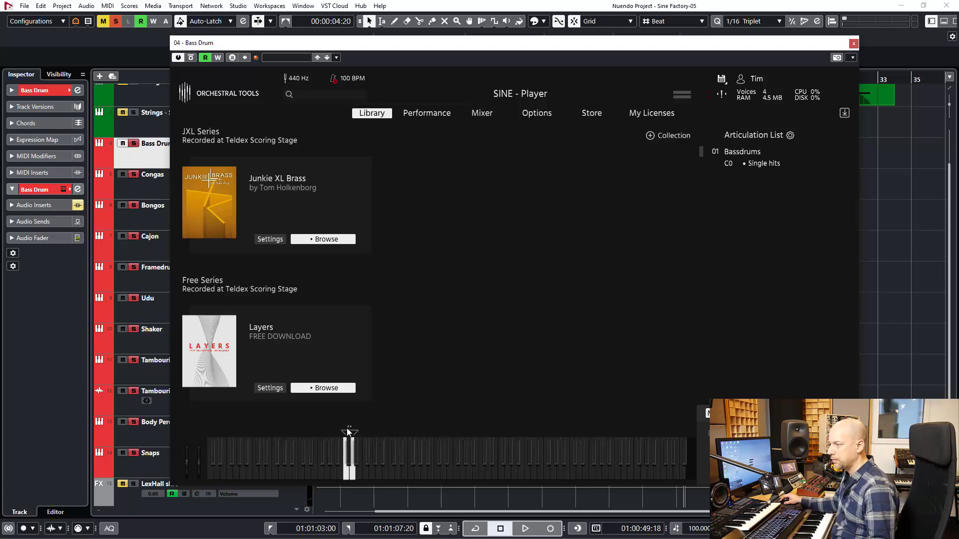
pyautogui.moveTo(348, 432); pyautogui.dragTo(434, 429)
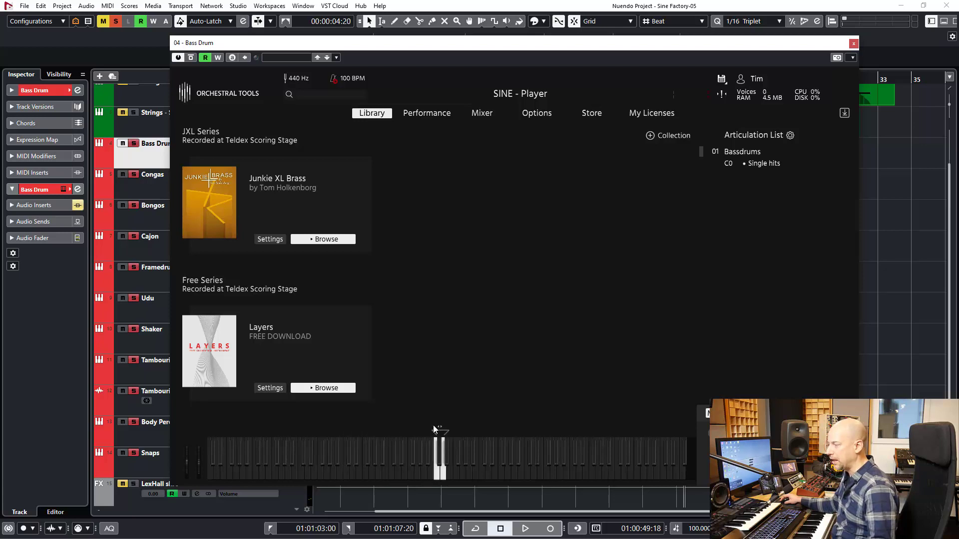
pyautogui.click(853, 43)
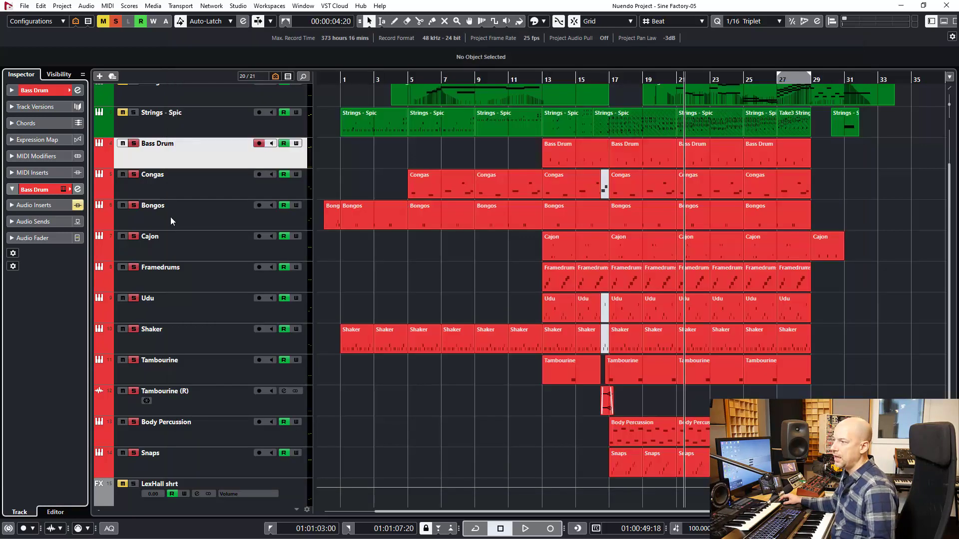
# Select the Congas track and switch its instrument in the SINE Player to the Rolls articulation
pyautogui.click(177, 195)
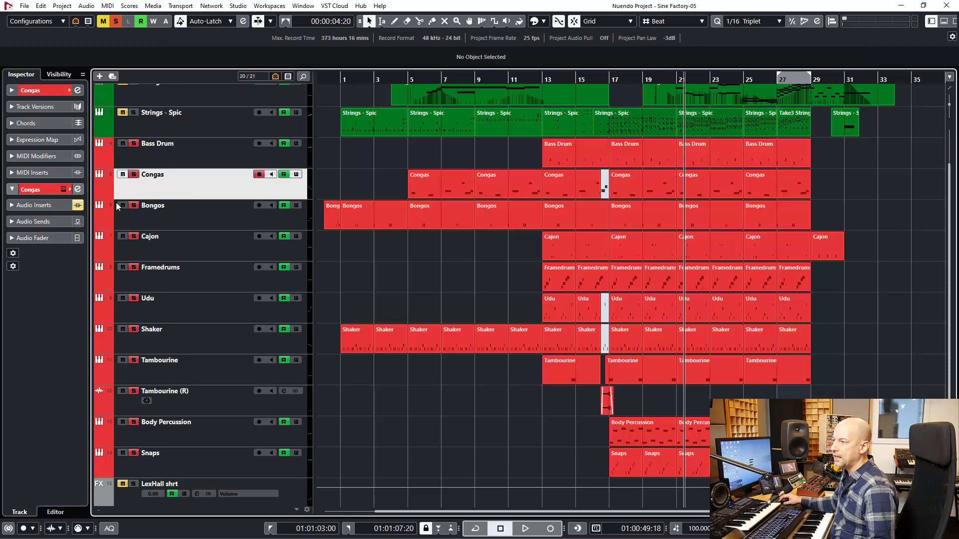
pyautogui.click(65, 190)
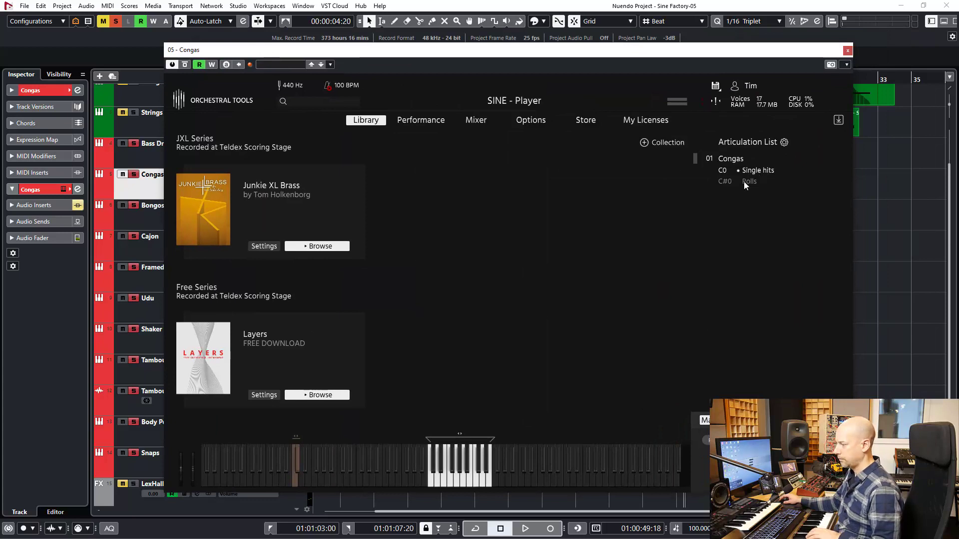
pyautogui.click(747, 182)
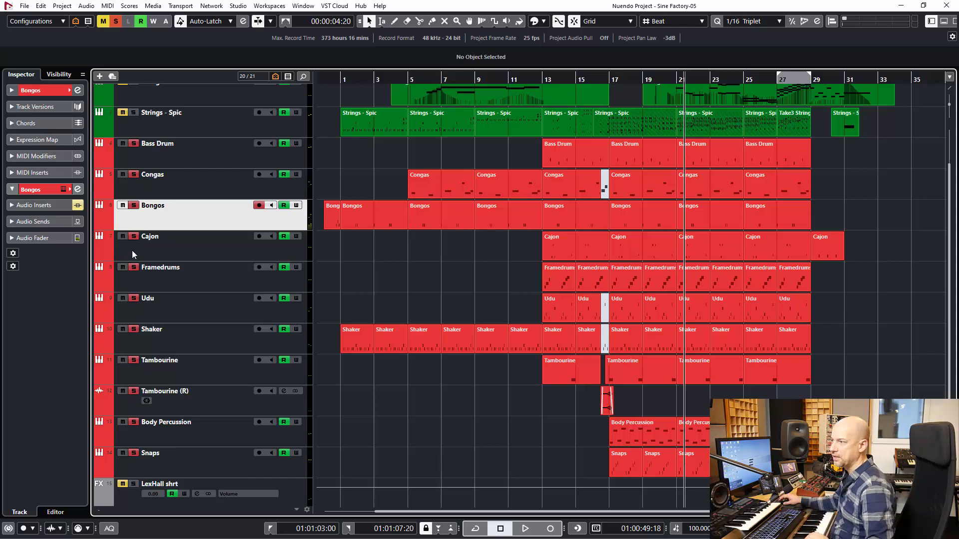
# Examine the Cajon track's articulation list and key range in its SINE Player, including the SINEfactory libraries, and close the player
pyautogui.click(180, 252)
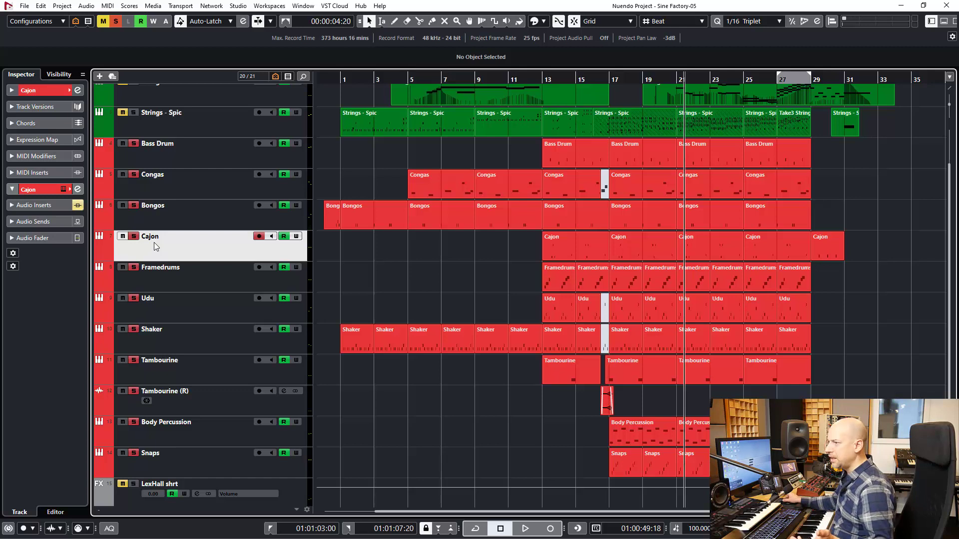
pyautogui.click(64, 190)
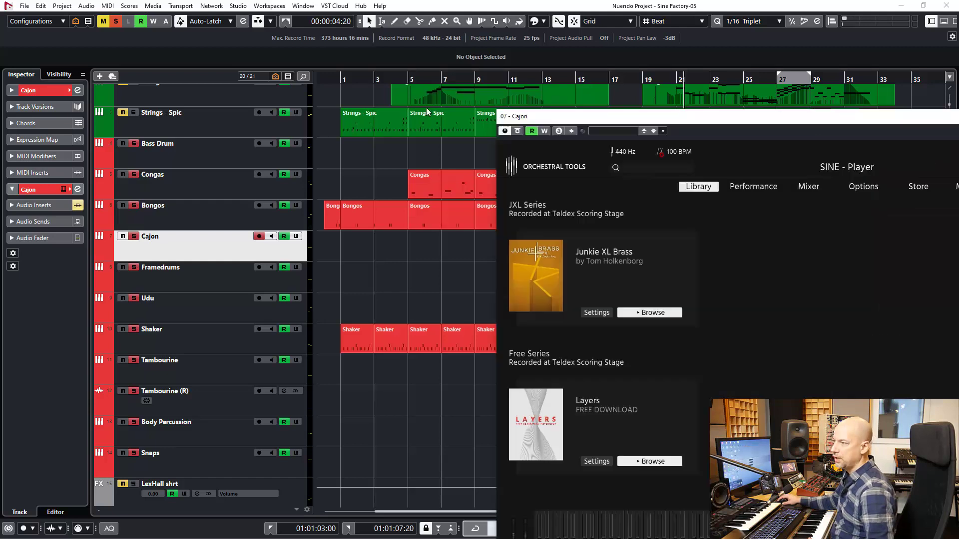
pyautogui.scroll(-5, 291, 307)
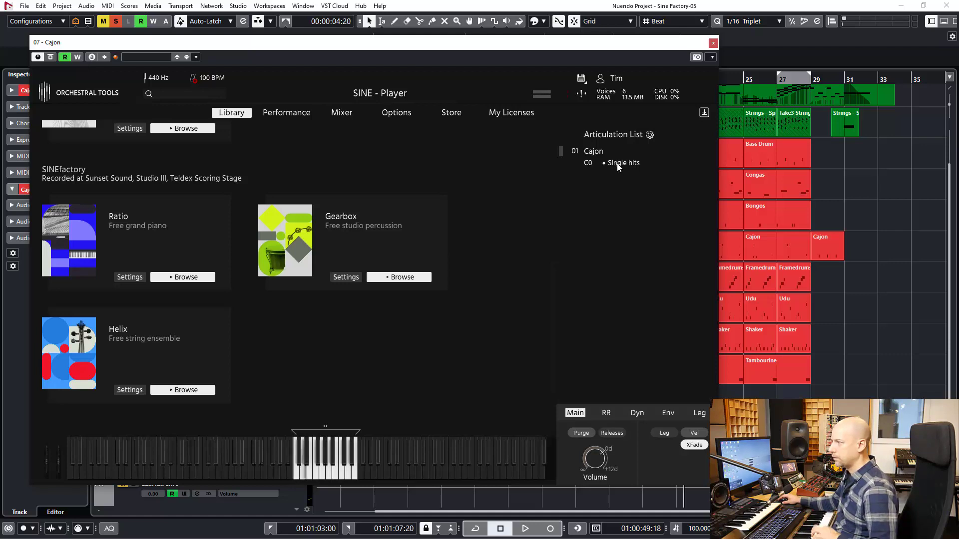
pyautogui.click(713, 45)
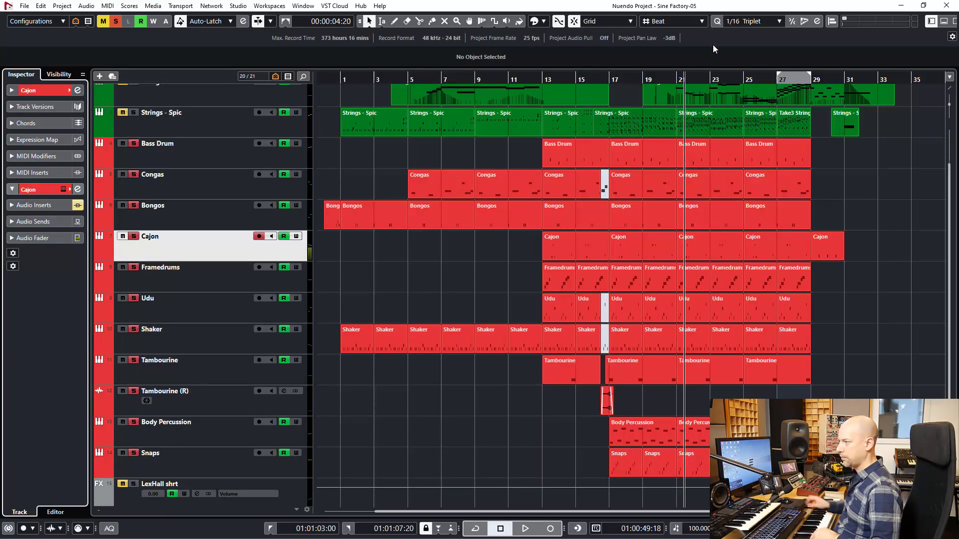
# Select the Framedrums and Udu tracks in turn, moving the playback position to bar 13 and on to bar 17
pyautogui.click(184, 277)
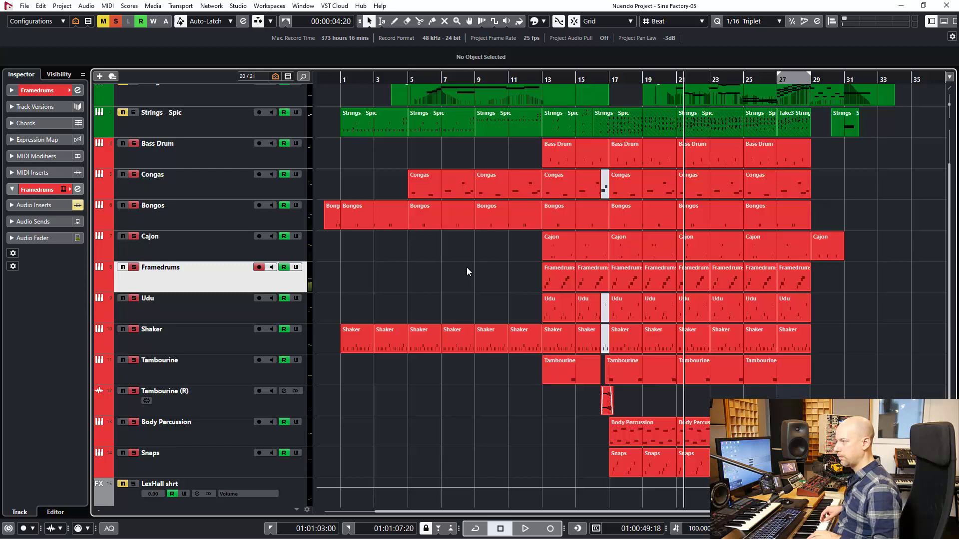
pyautogui.click(186, 311)
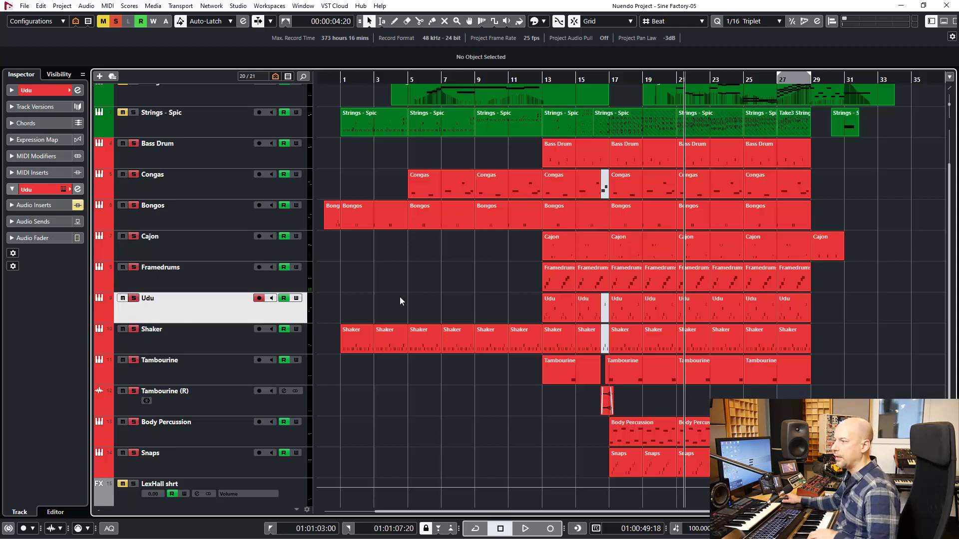
pyautogui.click(546, 80)
pyautogui.moveTo(546, 79); pyautogui.dragTo(545, 80)
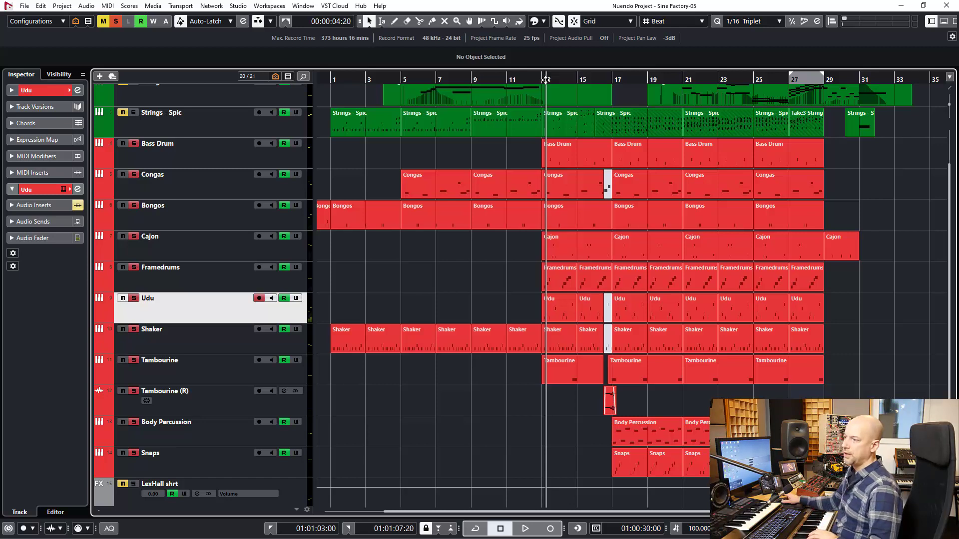
pyautogui.click(612, 79)
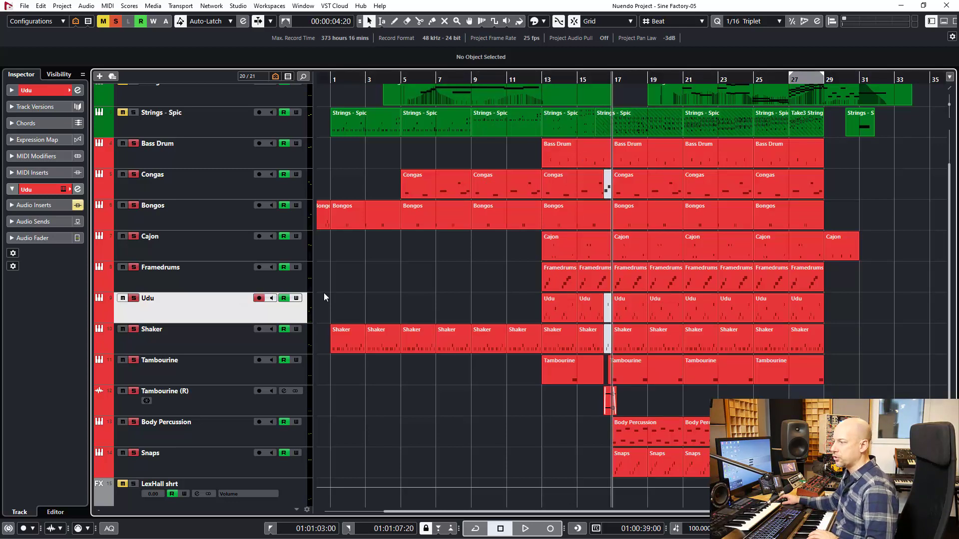
# Solo only the Shaker track, play it from just before bar 13 to about bar 15, and clear its solo
pyautogui.click(208, 350)
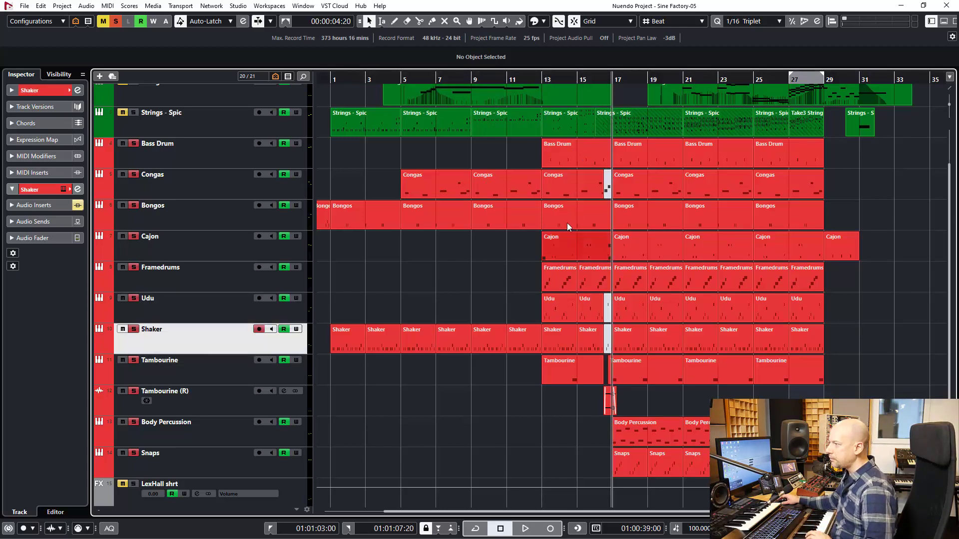
pyautogui.click(545, 79)
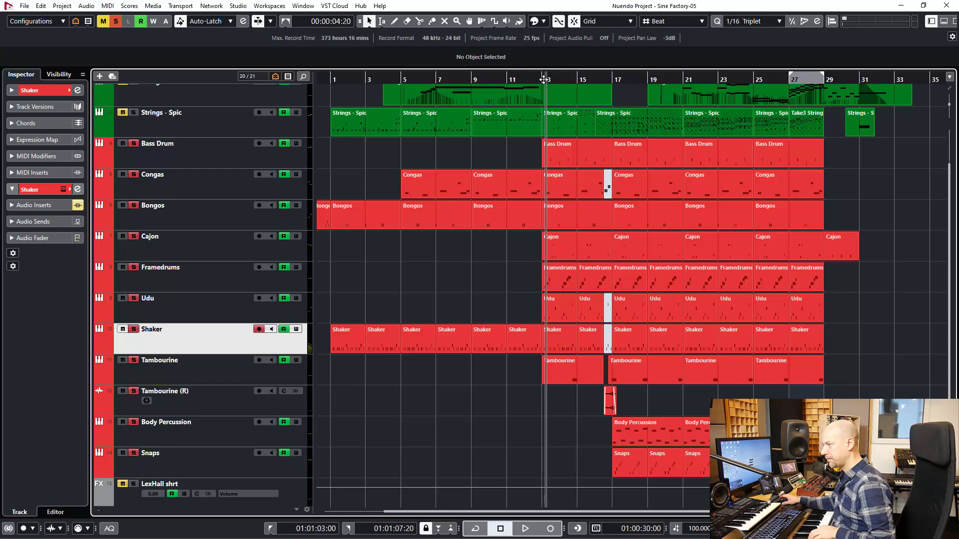
pyautogui.click(540, 79)
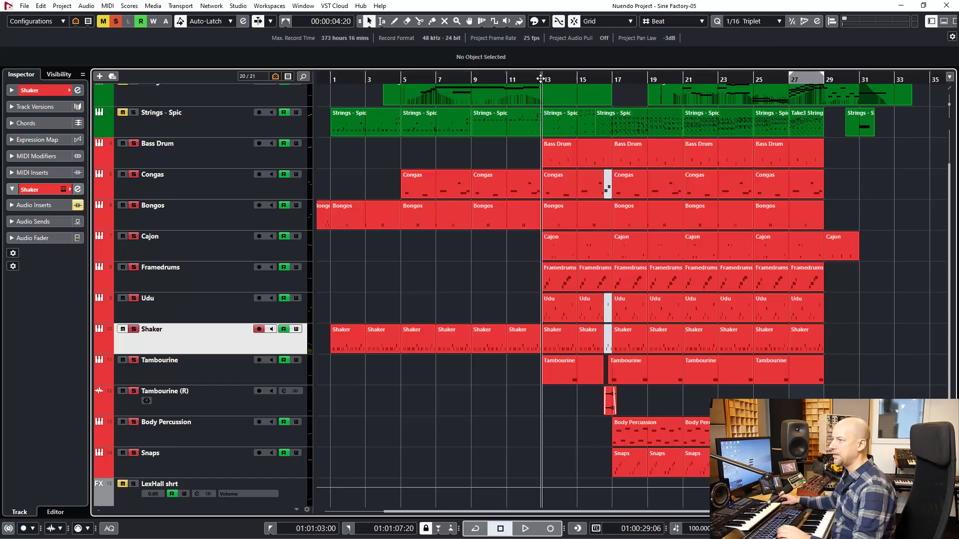
pyautogui.click(115, 23)
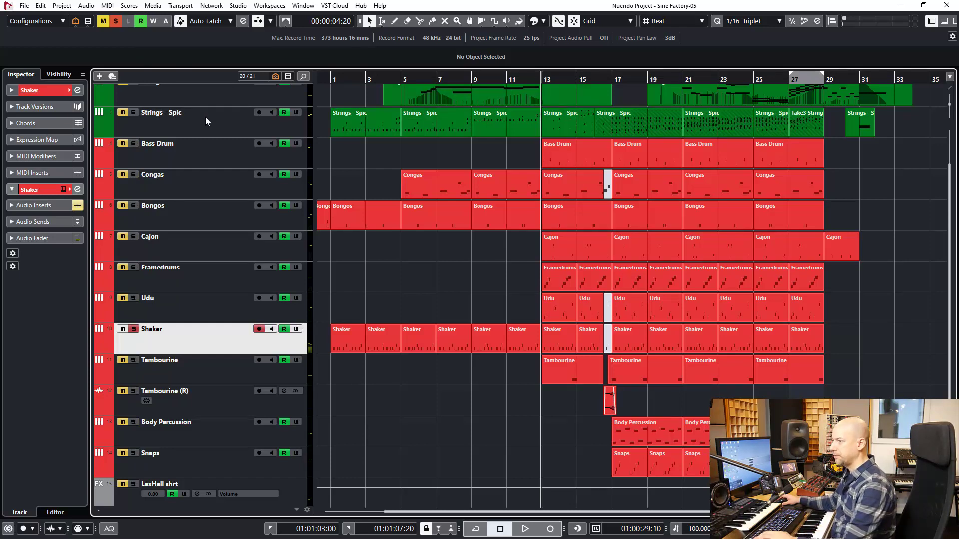
pyautogui.press('space')
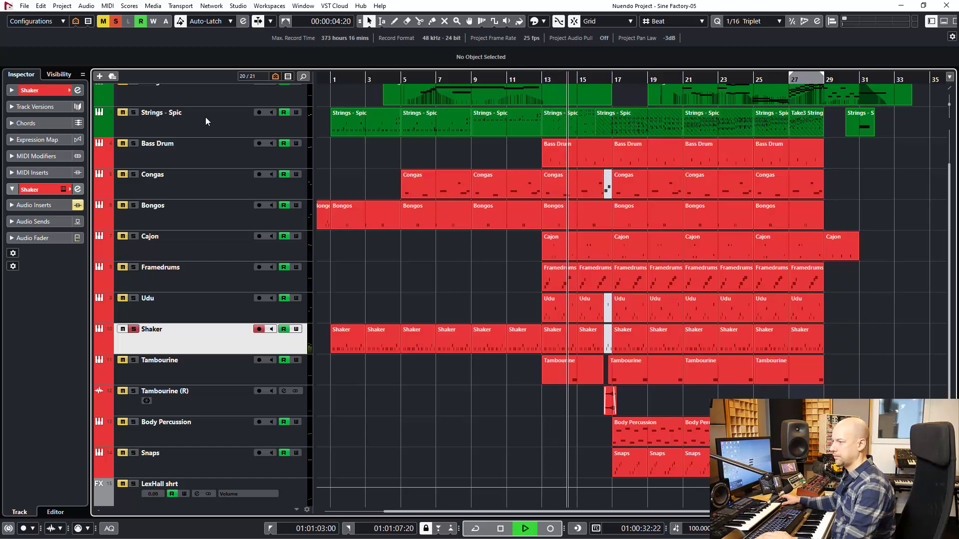
pyautogui.press('space')
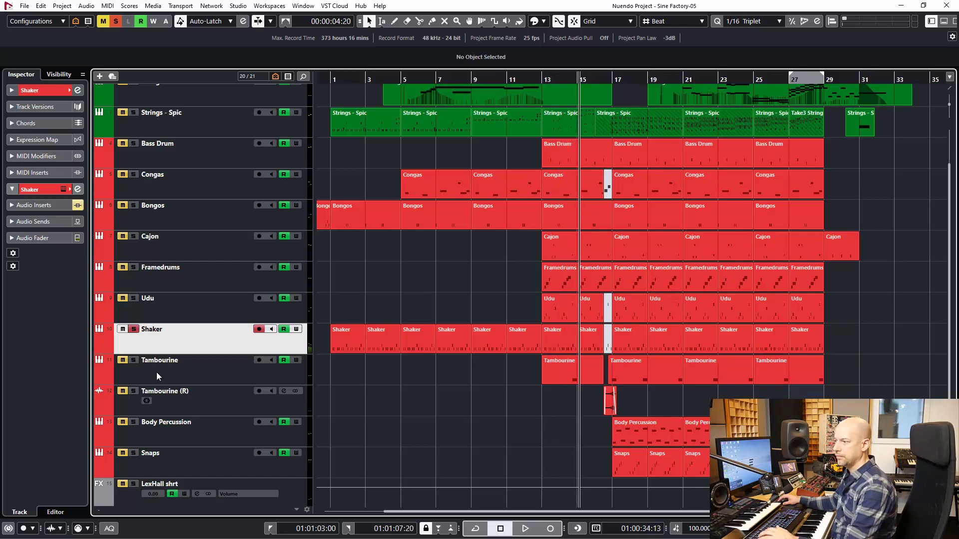
pyautogui.press('s')
# Try the Rolls articulation in the Tambourine track's SINE Player, return to Single hits and close the player
pyautogui.click(156, 372)
pyautogui.click(63, 189)
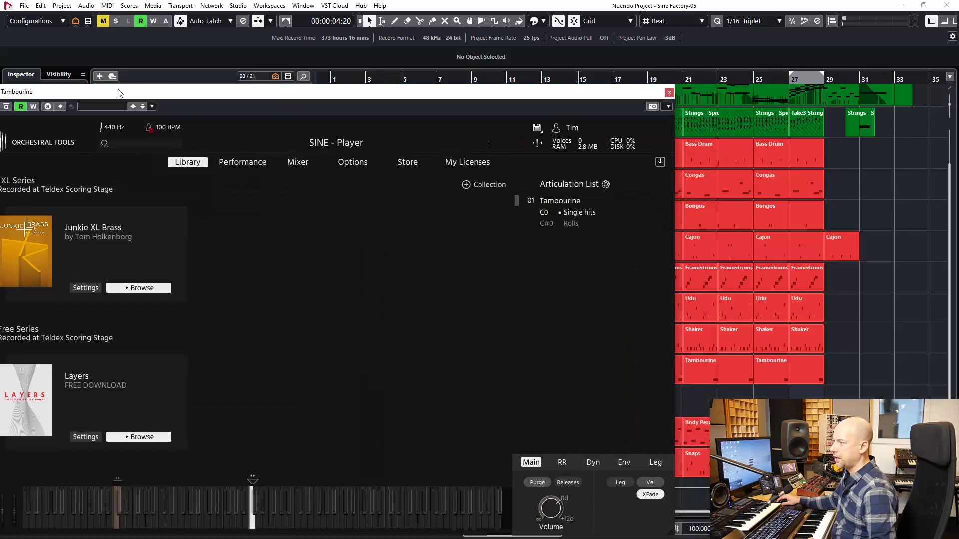
pyautogui.moveTo(120, 93); pyautogui.dragTo(241, 67)
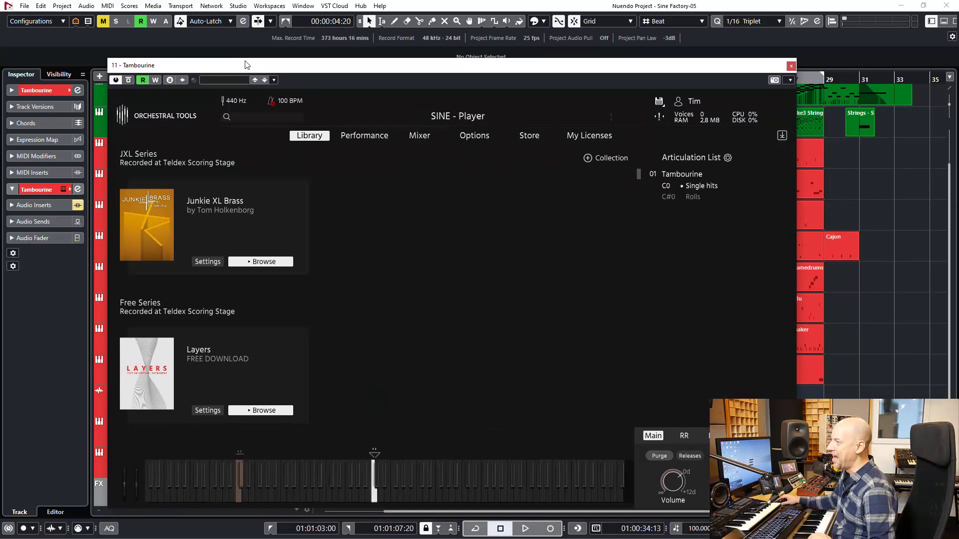
pyautogui.click(692, 200)
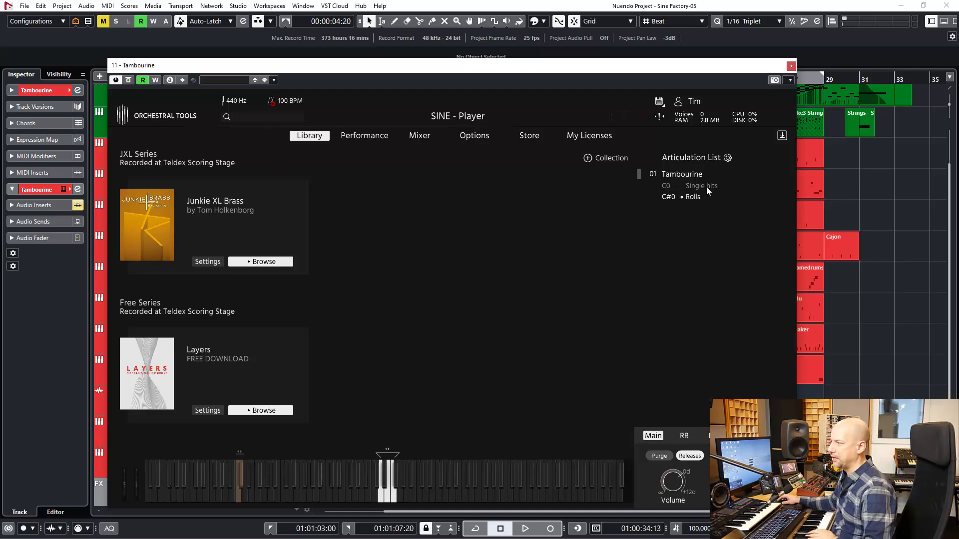
pyautogui.click(706, 187)
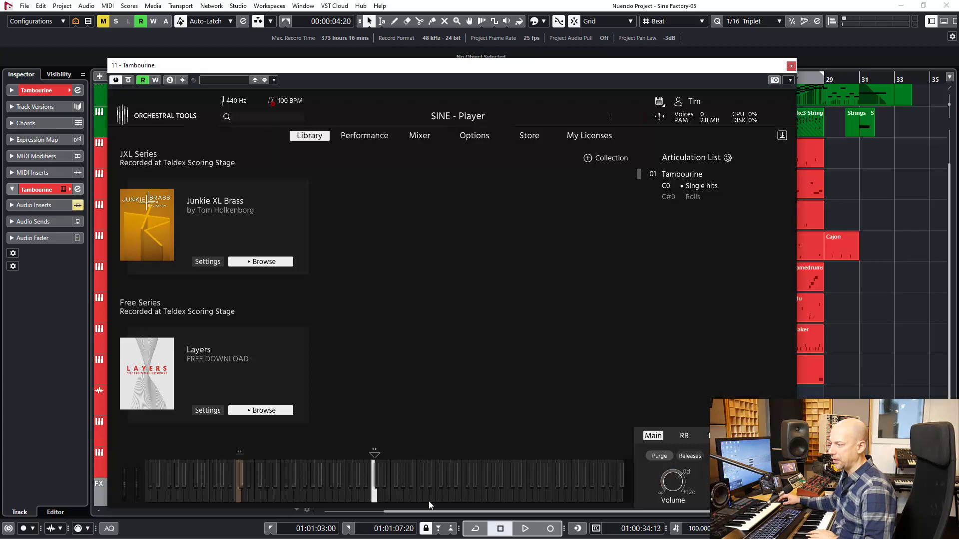
pyautogui.click(791, 67)
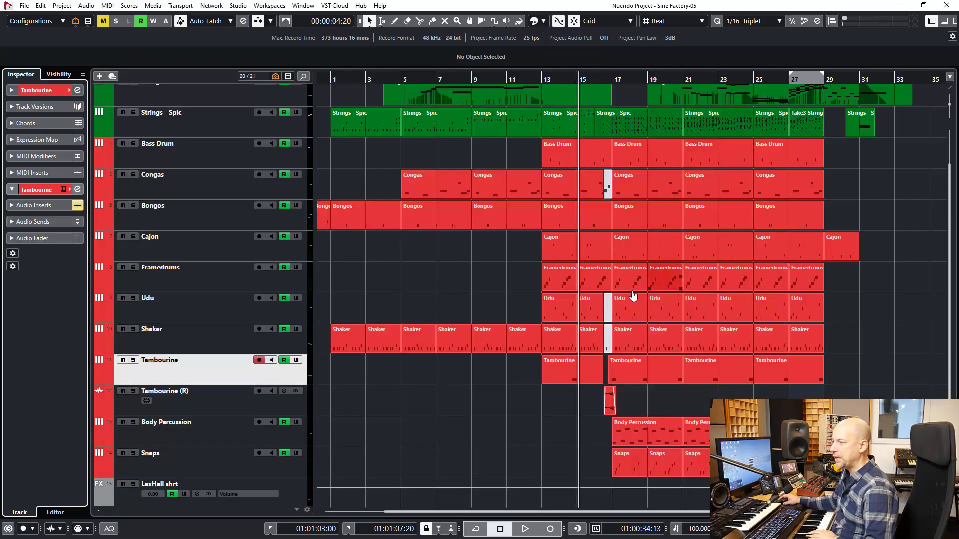
# Show the Tambourine (R) track's insert effects and select its Tambourine Reverse audio event before bar 17
pyautogui.click(196, 403)
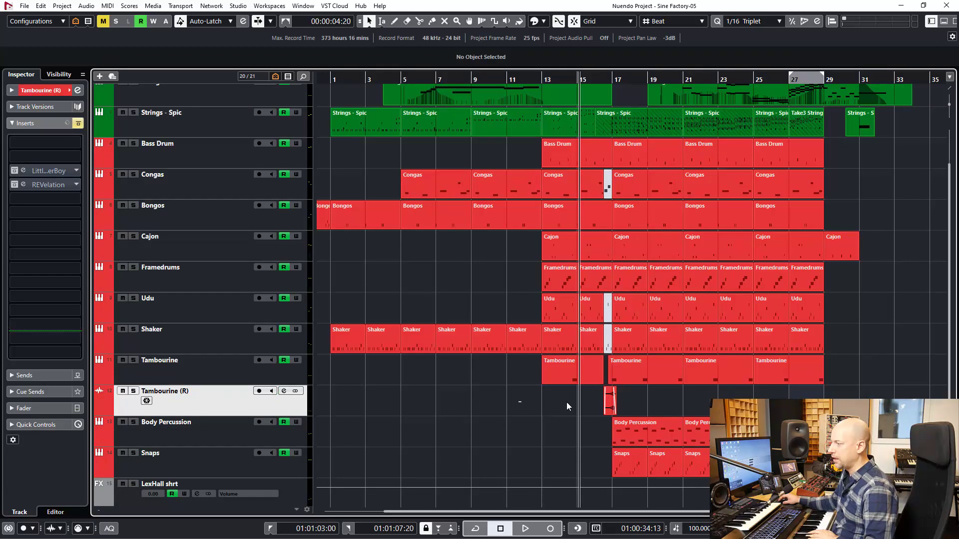
pyautogui.click(610, 402)
# Select the Body Percussion track, deselect all events and move the playback position to bar 17
pyautogui.click(170, 438)
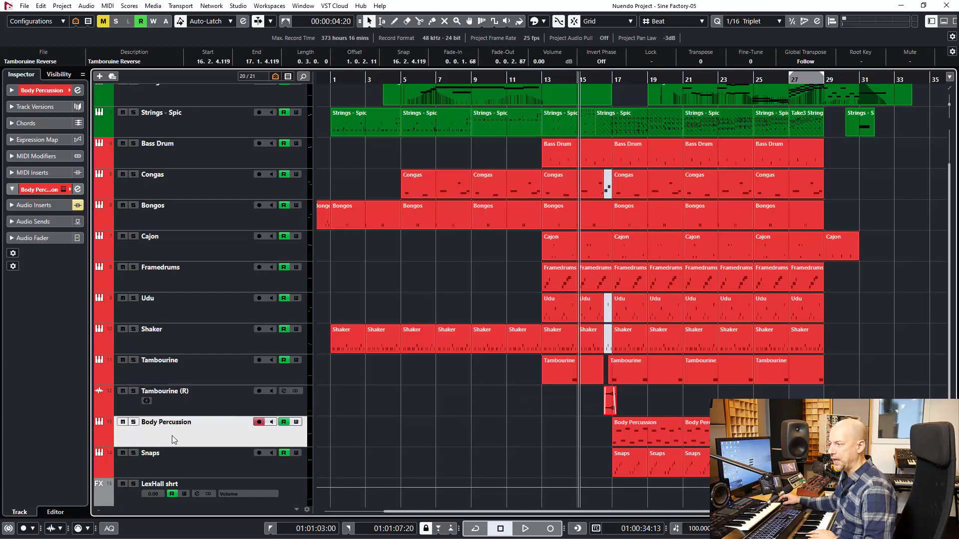
pyautogui.click(464, 398)
pyautogui.hscroll(2, 407, 409)
pyautogui.click(588, 79)
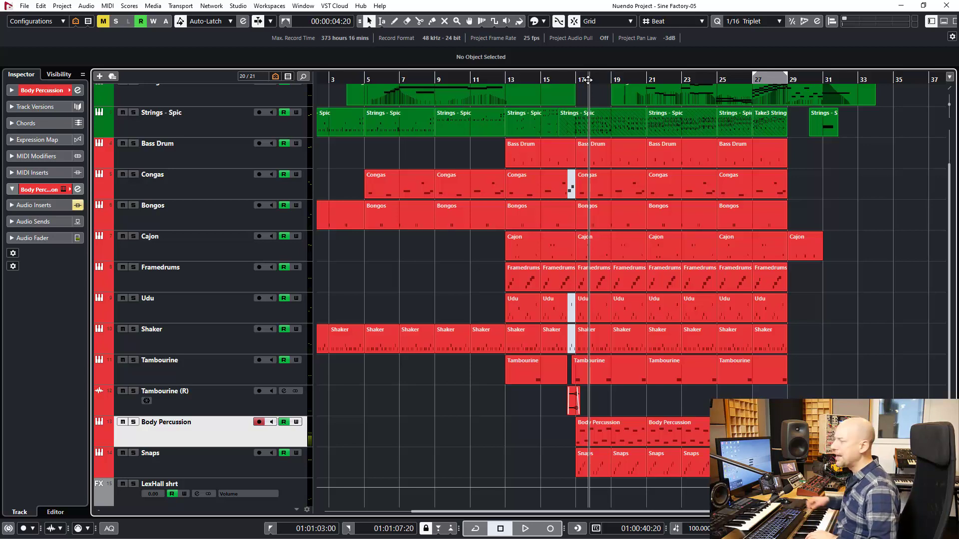
pyautogui.click(576, 80)
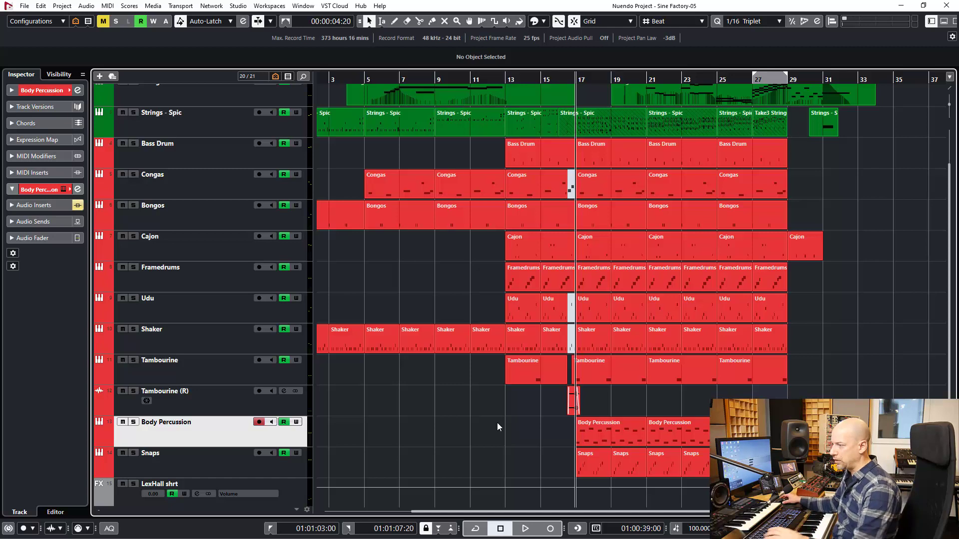
# Solo the Body Percussion track, play it from bar 17 to about bar 19, and clear its solo
pyautogui.press('s')
pyautogui.press('space')
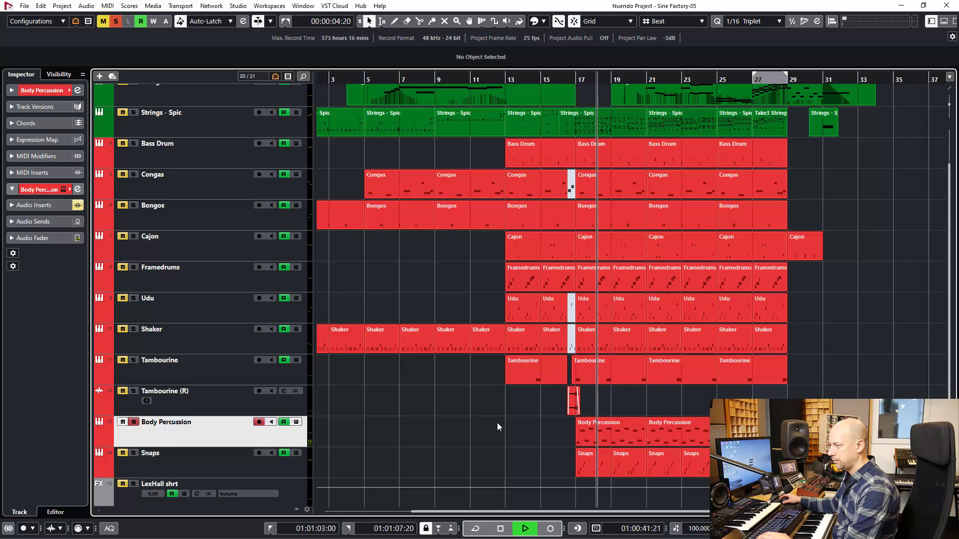
pyautogui.press('space')
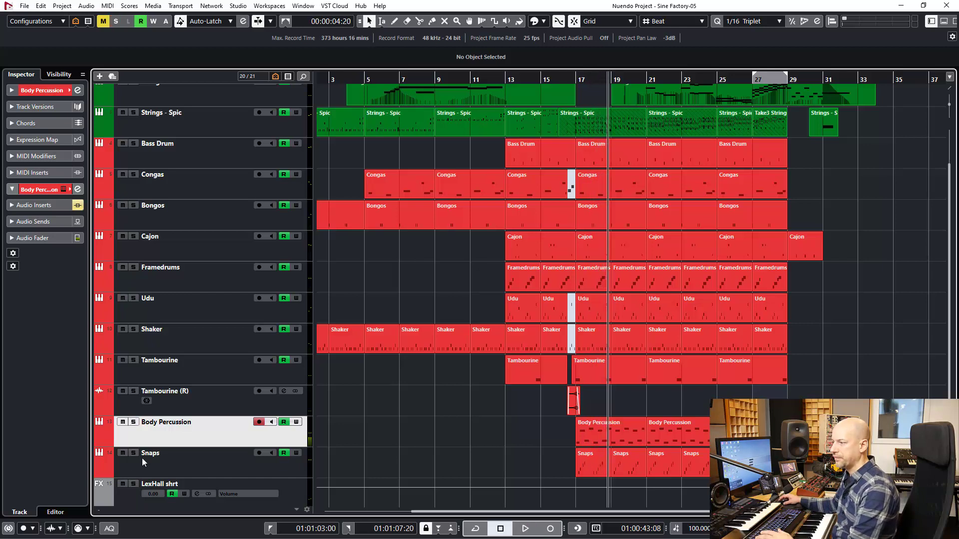
# Select the Snaps track, open its SINE Player and browse the instruments in Gearbox's Percussion folder
pyautogui.click(169, 463)
pyautogui.click(572, 80)
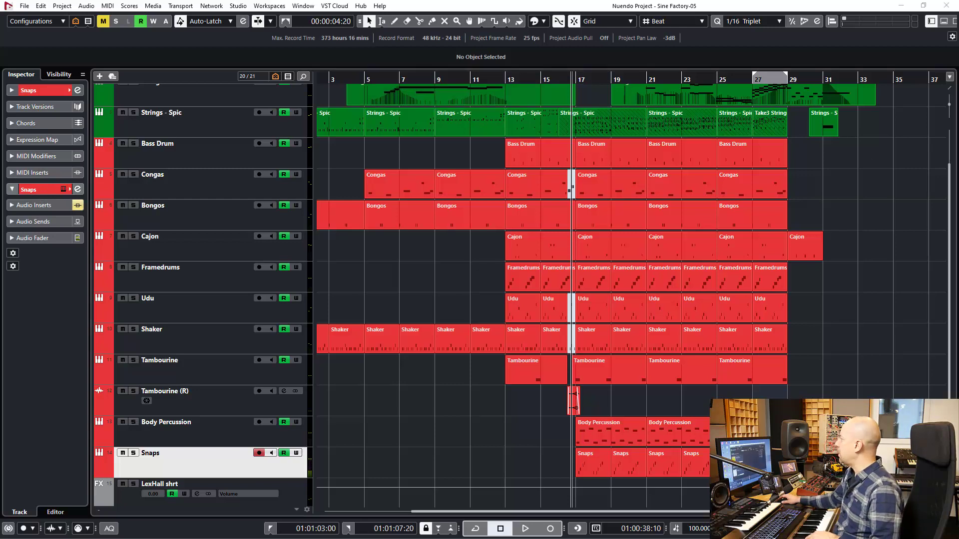
pyautogui.click(62, 190)
pyautogui.moveTo(178, 81); pyautogui.dragTo(234, 57)
pyautogui.scroll(-5, 350, 360)
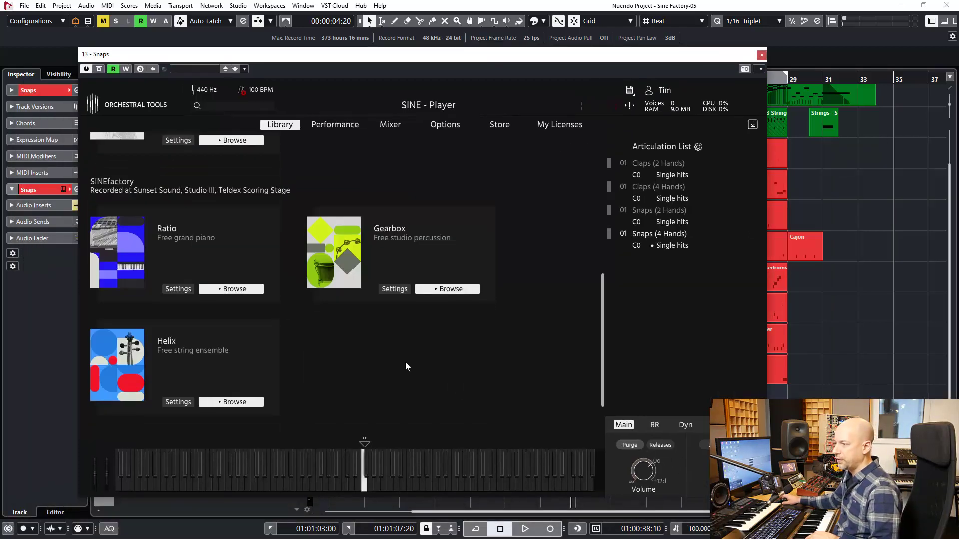
pyautogui.click(469, 290)
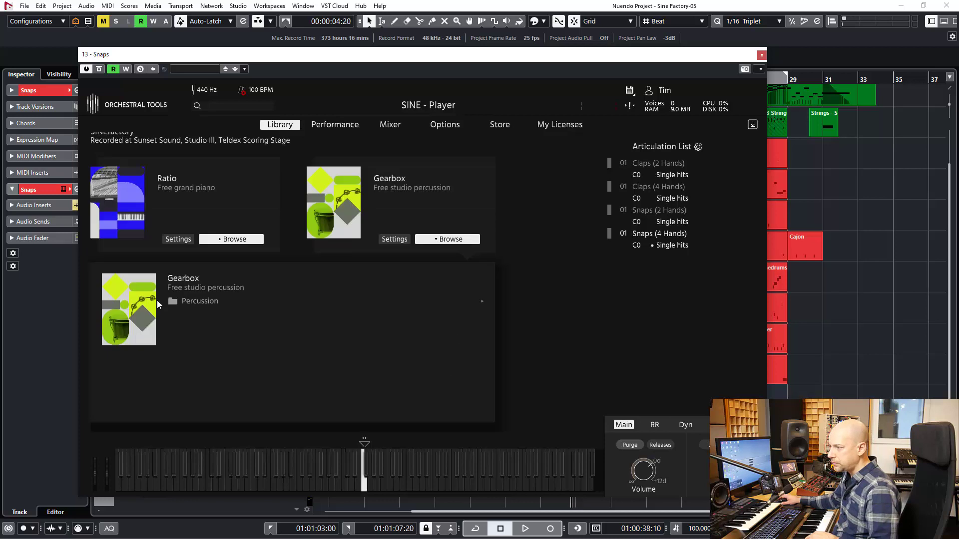
pyautogui.click(216, 302)
pyautogui.scroll(-5, 239, 329)
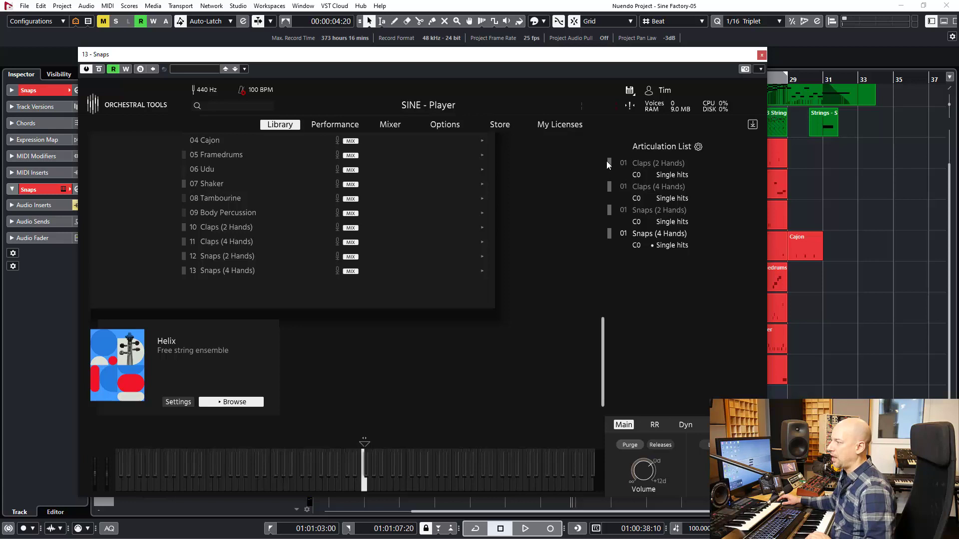
# Check the MIDI channel choices for Snaps (2 Hands), activate Claps (4 Hands) in the articulation list and close the player
pyautogui.click(625, 210)
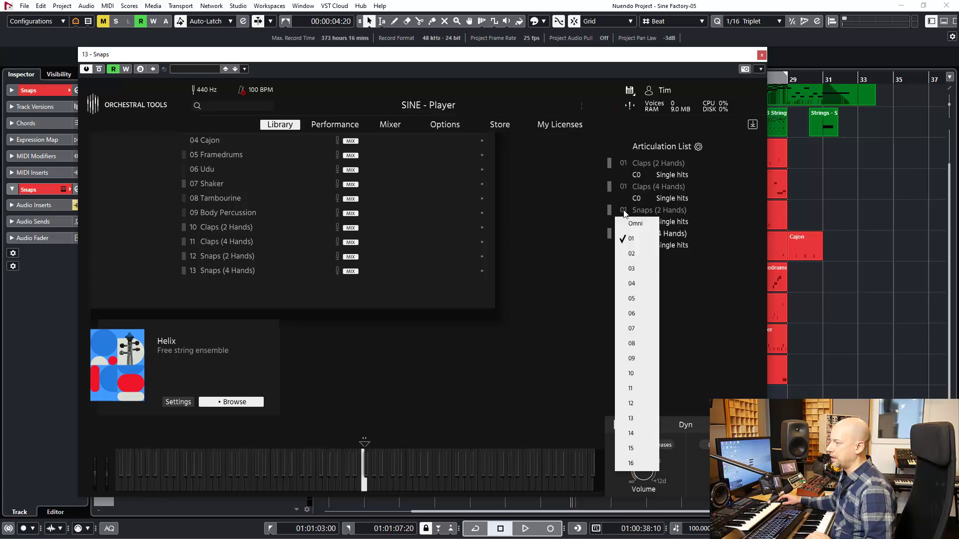
pyautogui.click(620, 189)
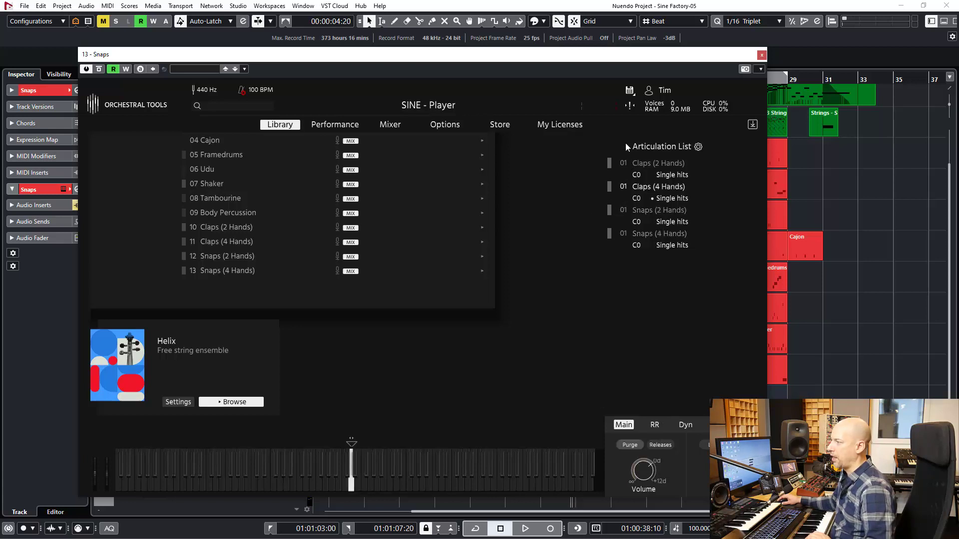
pyautogui.click(761, 55)
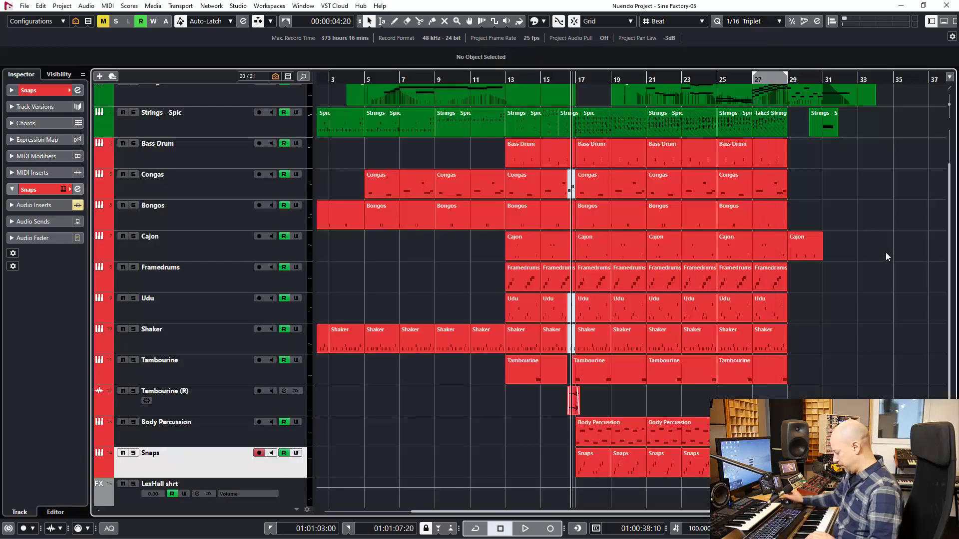
# Select all percussion tracks from Bass Drum to Snaps, solo them together and play them from bar 17
pyautogui.click(172, 440)
pyautogui.click(195, 460)
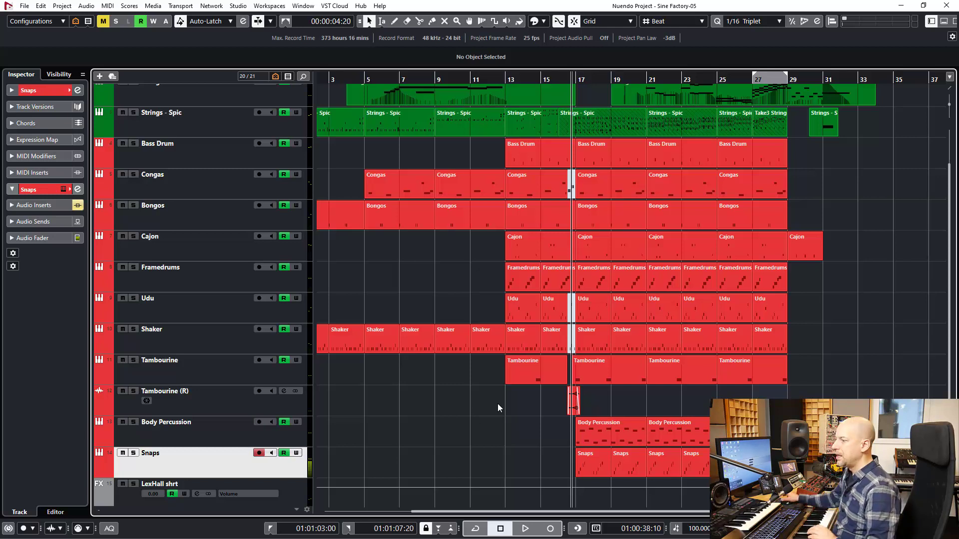
pyautogui.keyDown('shift'); pyautogui.click(235, 160); pyautogui.keyUp('shift')
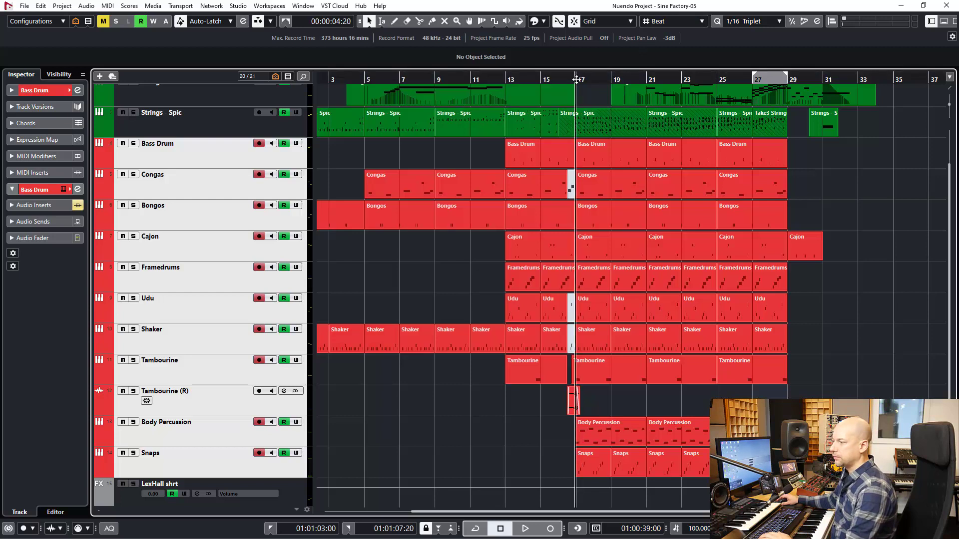
pyautogui.press('s')
pyautogui.press('space')
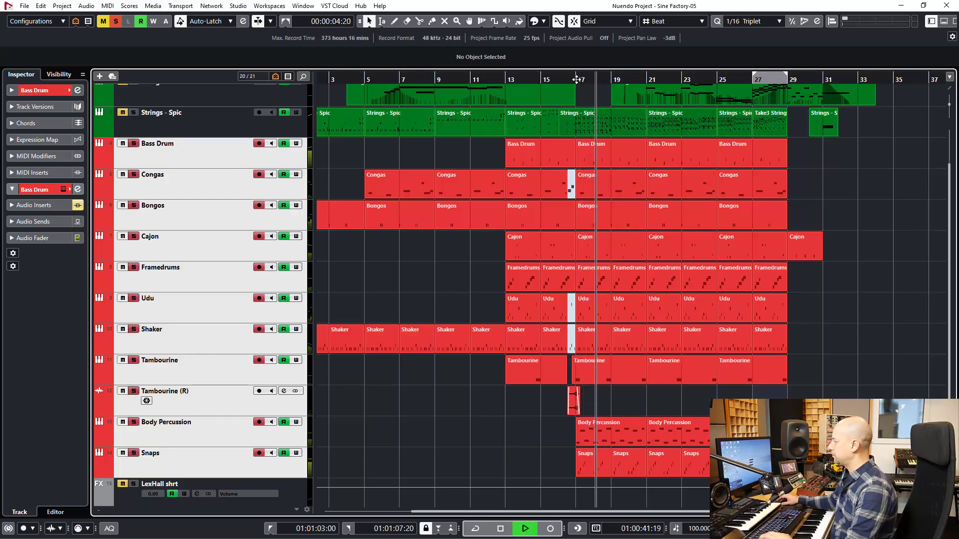
pyautogui.click(904, 207)
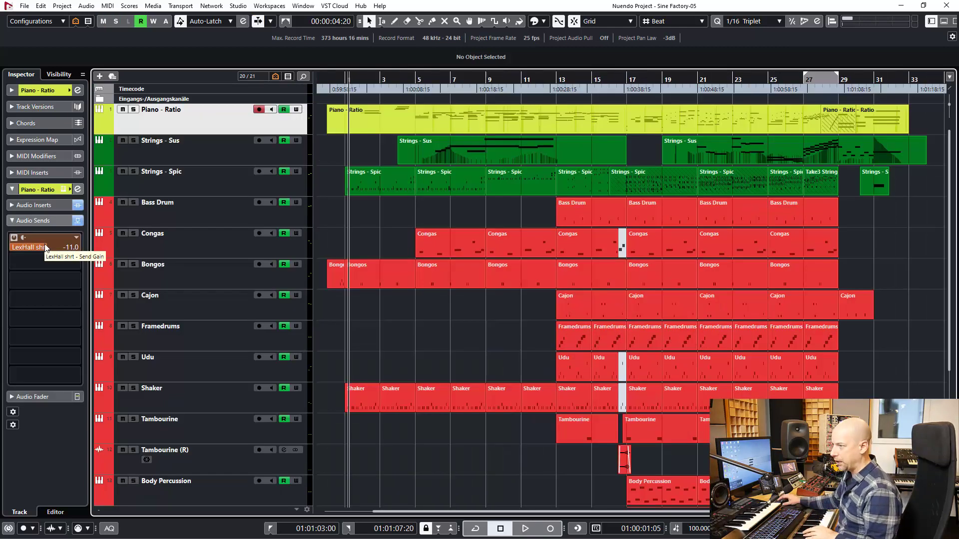
# Switch the Piano - Ratio track's LexHall shrt send off and on again, and open its DualFilter insert effect
pyautogui.click(14, 238)
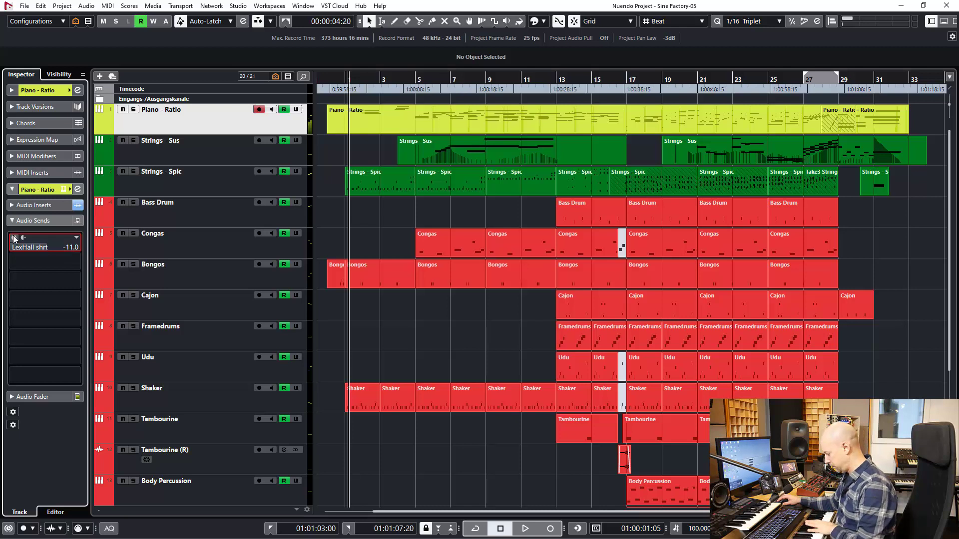
pyautogui.click(14, 238)
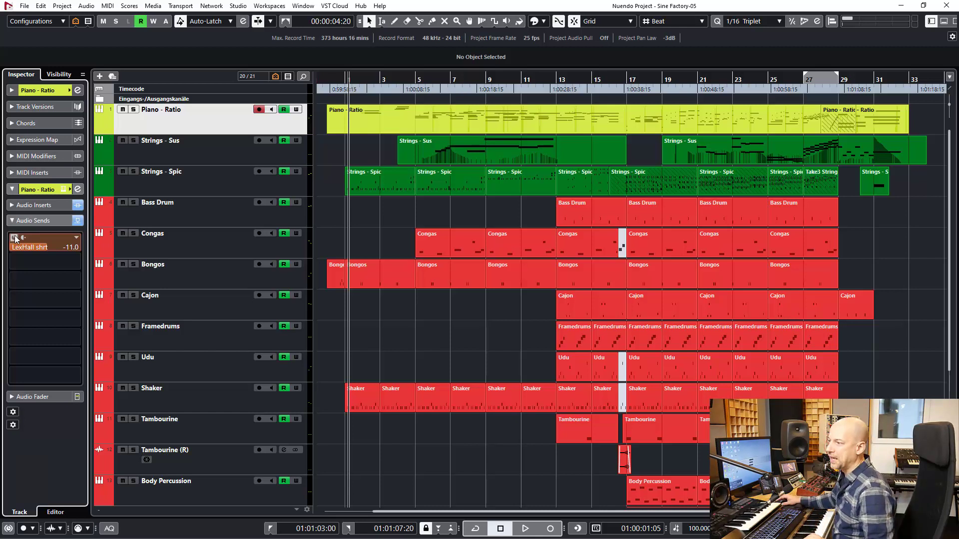
pyautogui.click(31, 205)
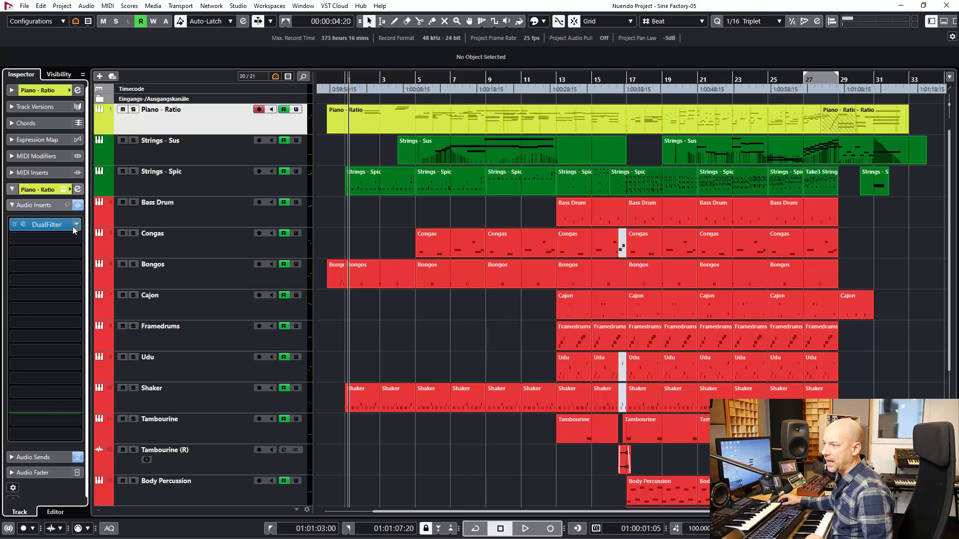
pyautogui.click(21, 226)
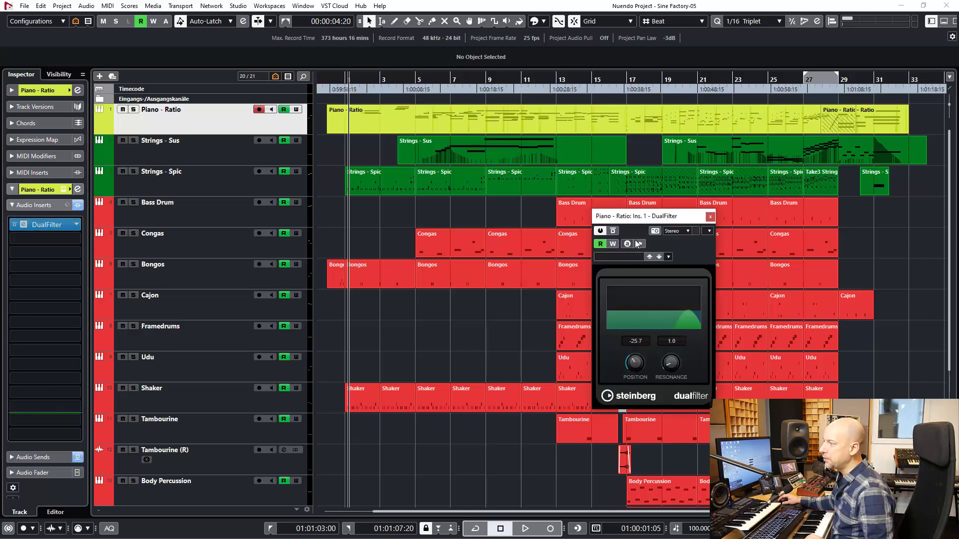
pyautogui.moveTo(648, 220); pyautogui.dragTo(363, 229)
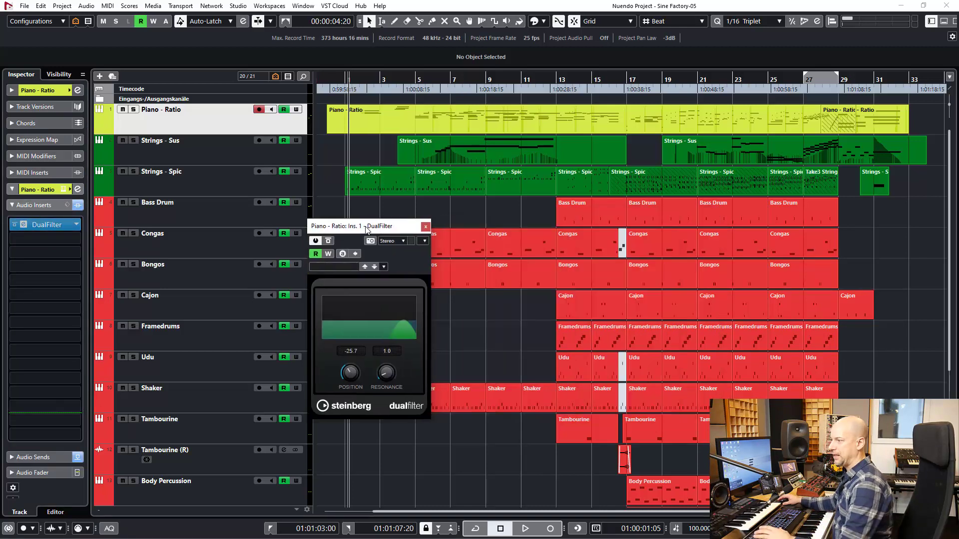
# Solo the Piano - Ratio track and show a taller automation lane set to the DualFilter position parameter
pyautogui.press('s')
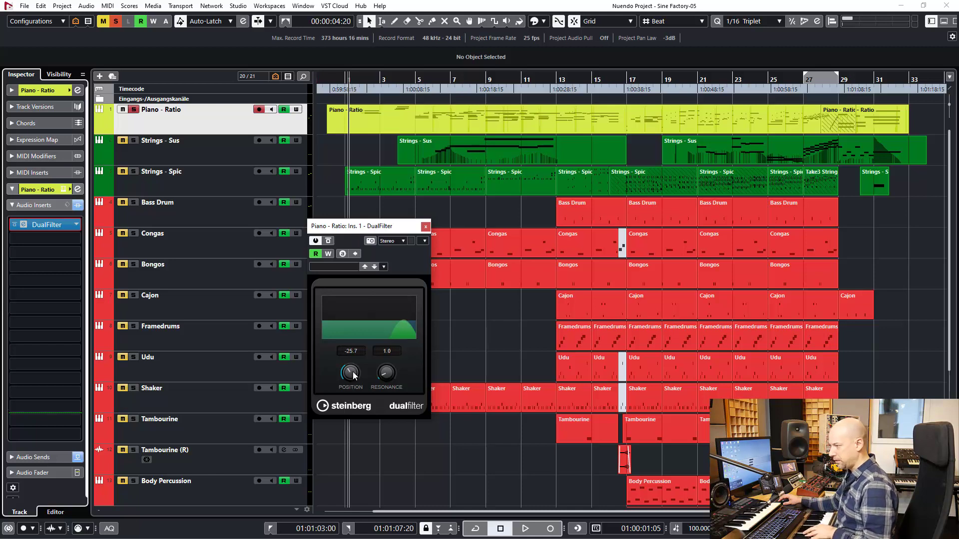
pyautogui.moveTo(352, 375); pyautogui.dragTo(355, 373)
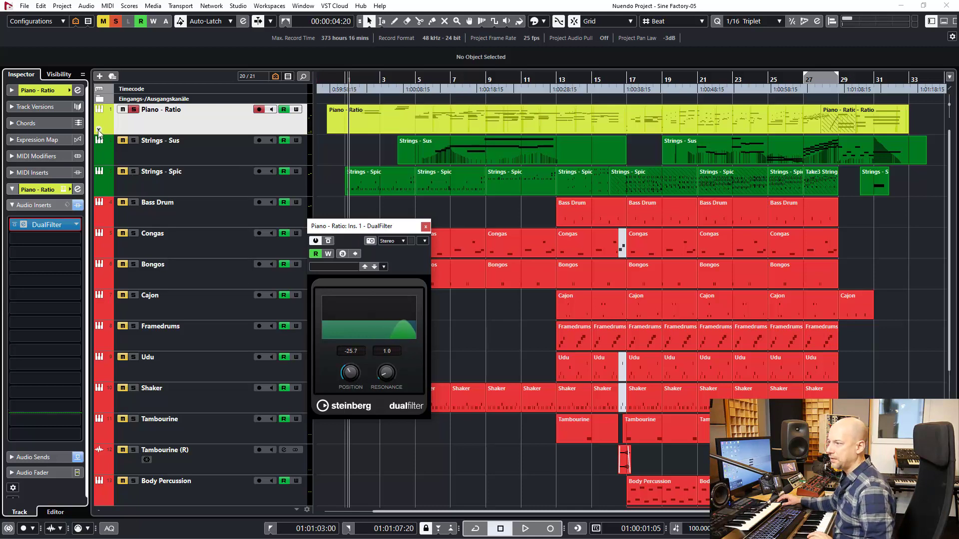
pyautogui.click(99, 131)
pyautogui.moveTo(290, 145); pyautogui.dragTo(280, 187)
pyautogui.click(199, 141)
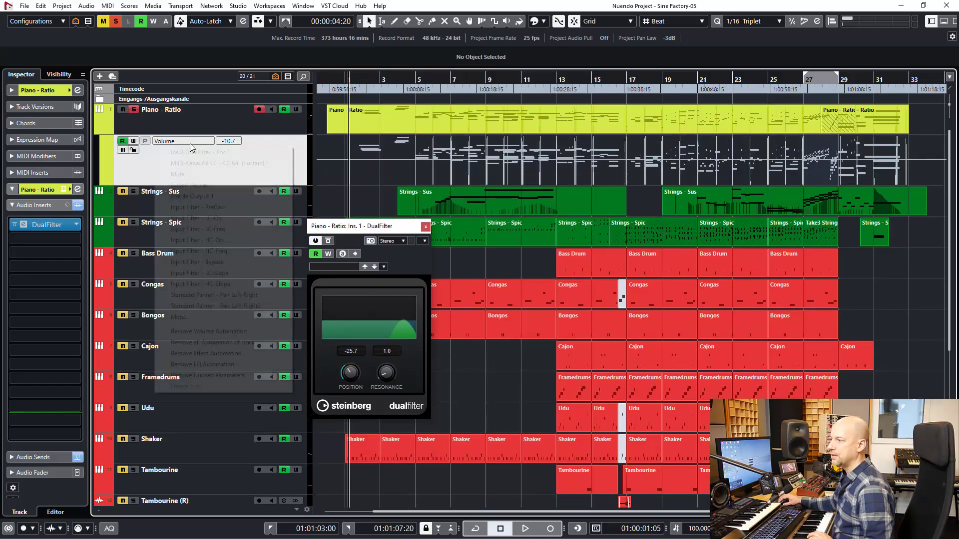
pyautogui.click(190, 148)
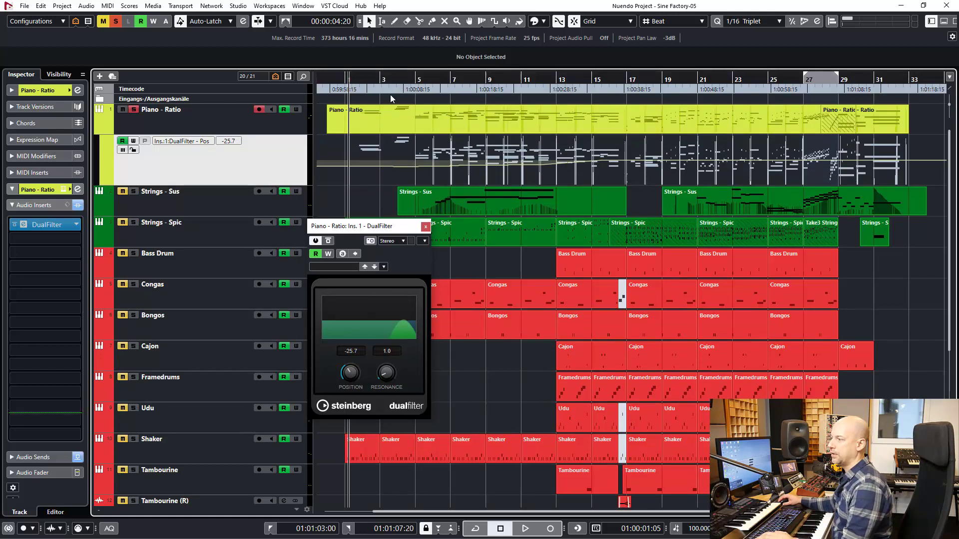
# Play the soloed piano from about bar 4 past bar 17 while enlarging its automation lane, and return to bar 17
pyautogui.doubleClick(403, 79)
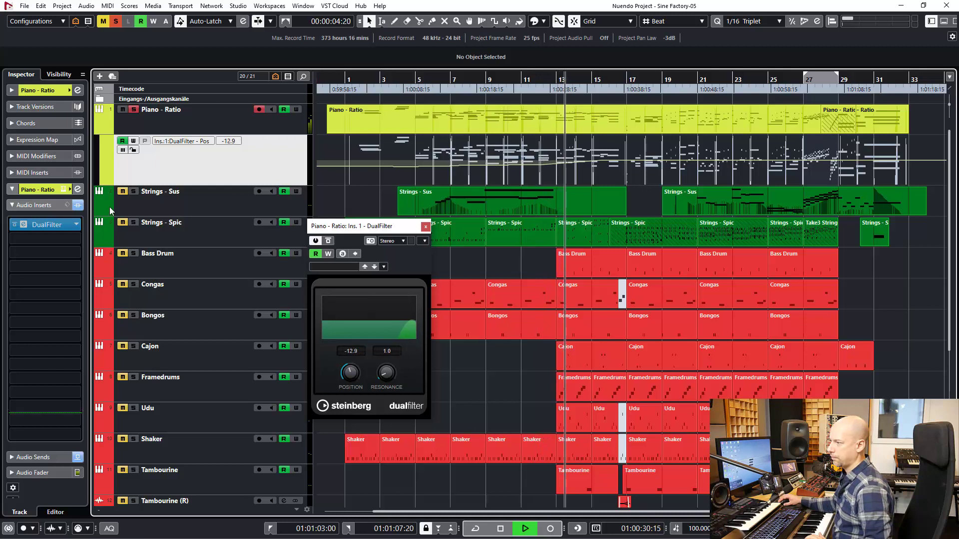
pyautogui.moveTo(226, 185); pyautogui.dragTo(220, 250)
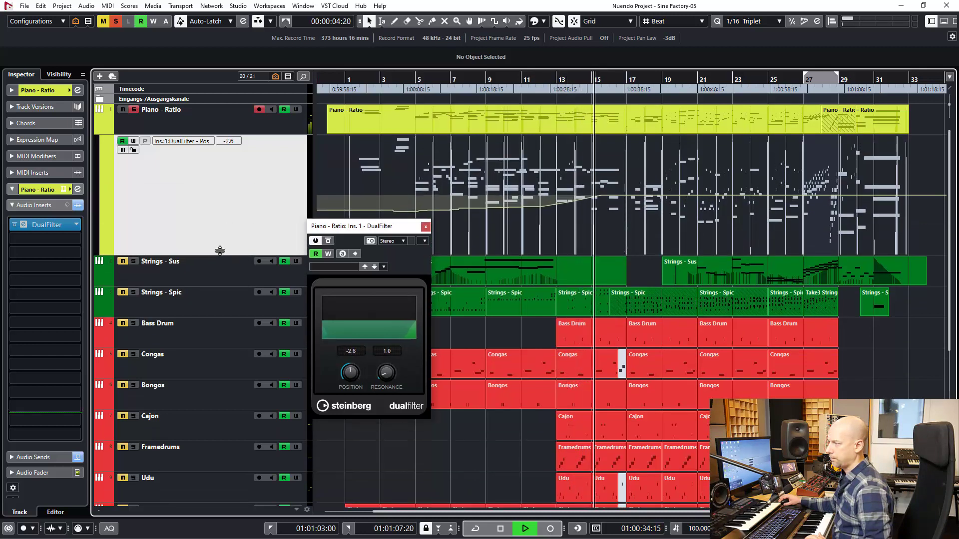
pyautogui.moveTo(220, 250); pyautogui.dragTo(234, 239)
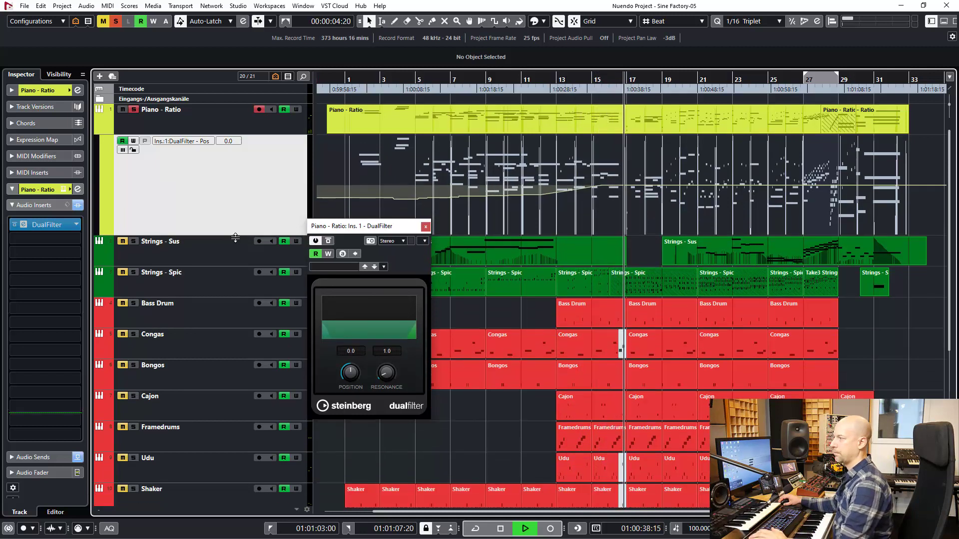
pyautogui.press('space')
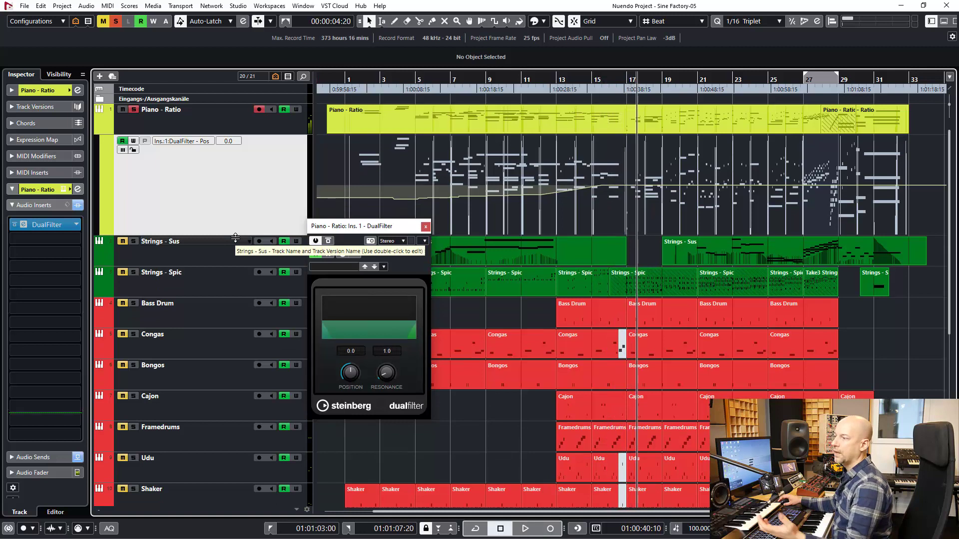
pyautogui.moveTo(620, 83); pyautogui.dragTo(626, 82)
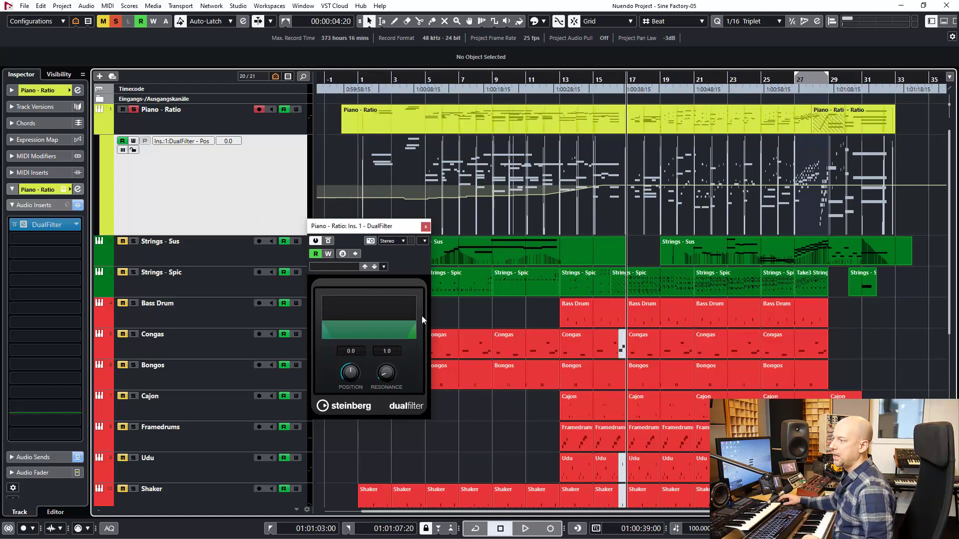
# Close the DualFilter window, and clear the Piano - Ratio track's solo and hide its automation lane
pyautogui.click(425, 227)
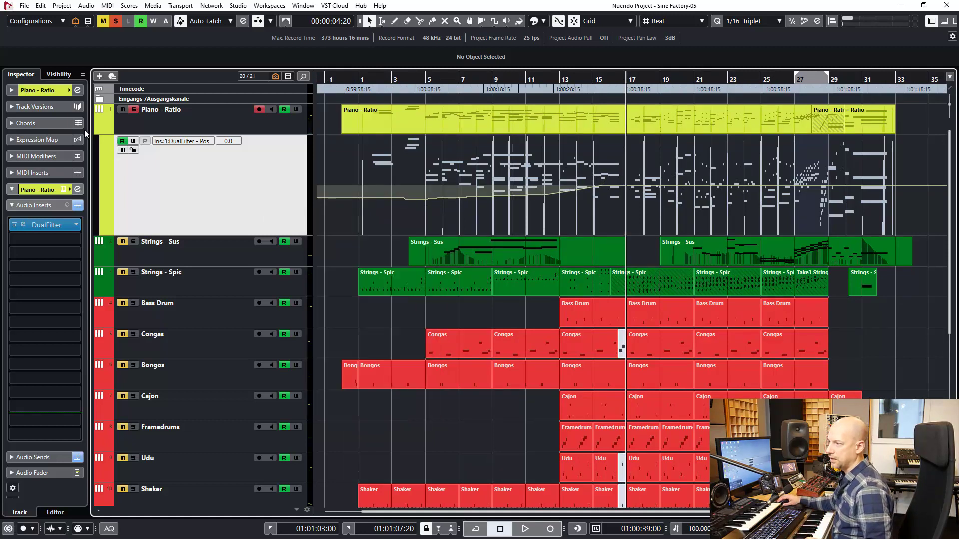
pyautogui.click(133, 110)
pyautogui.click(135, 125)
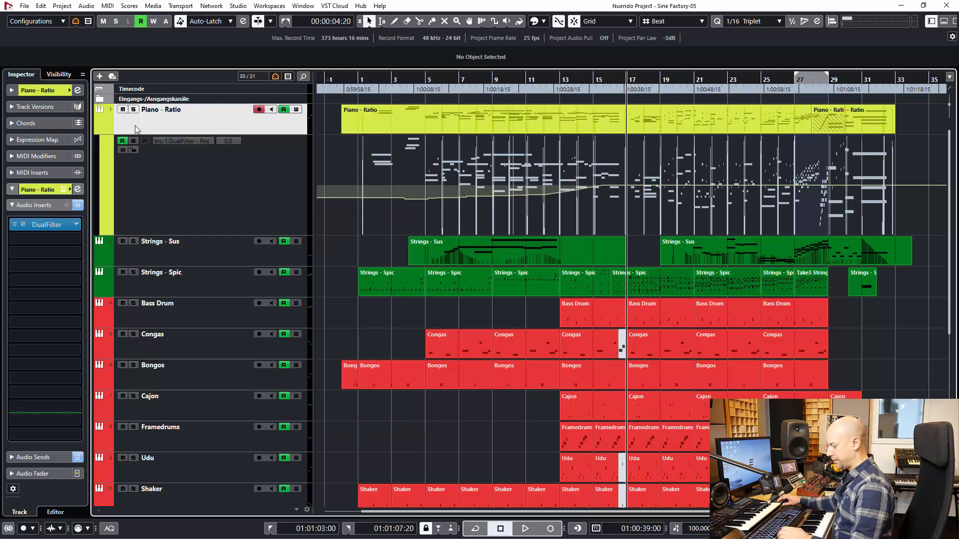
pyautogui.click(98, 131)
# Show the Strings - Sus track's automation lanes and move the playback position to about bar 12, before the volume rise
pyautogui.click(205, 146)
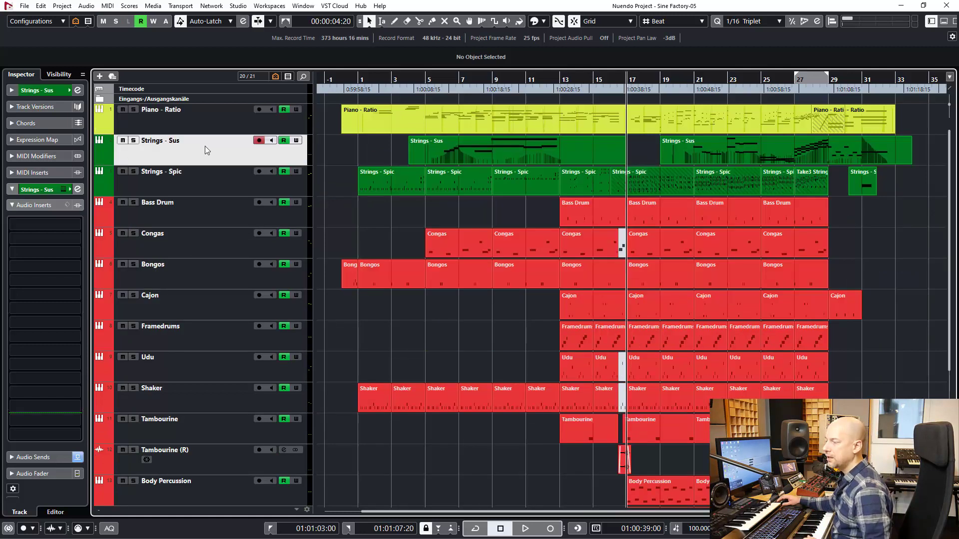
pyautogui.click(99, 160)
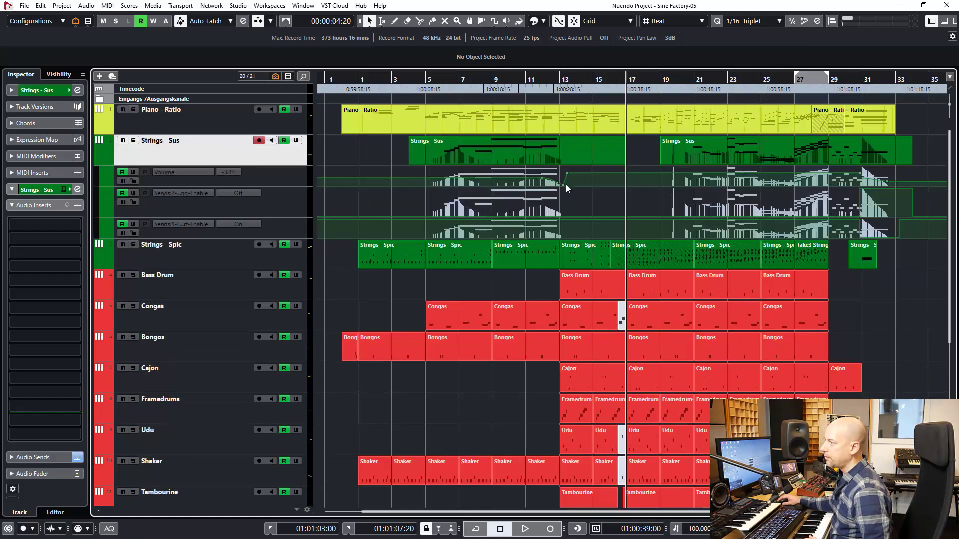
pyautogui.click(541, 90)
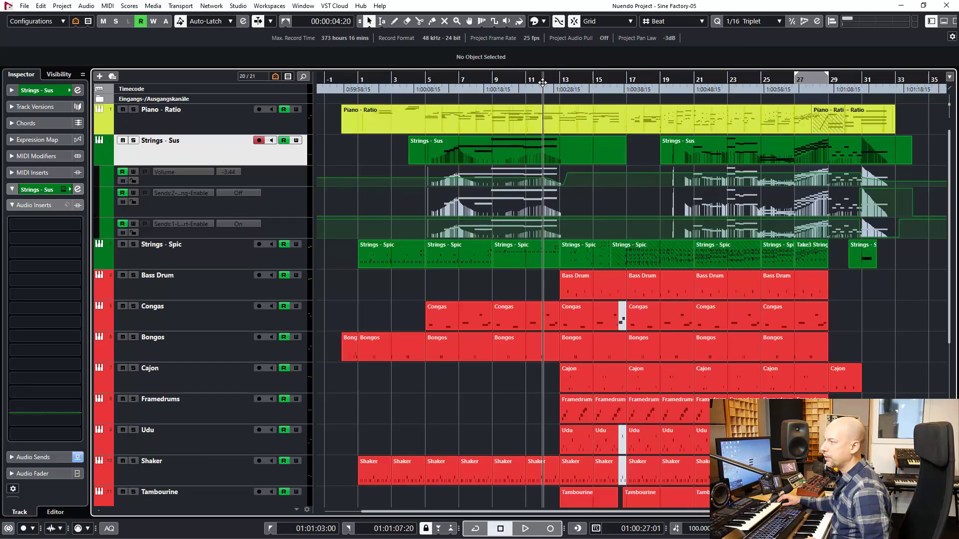
pyautogui.press('h')
pyautogui.moveTo(543, 89); pyautogui.dragTo(554, 83)
# Move the playback position to about bar 30 near the end of Strings - Sus and show the track's audio sends
pyautogui.hscroll(6, 659, 163)
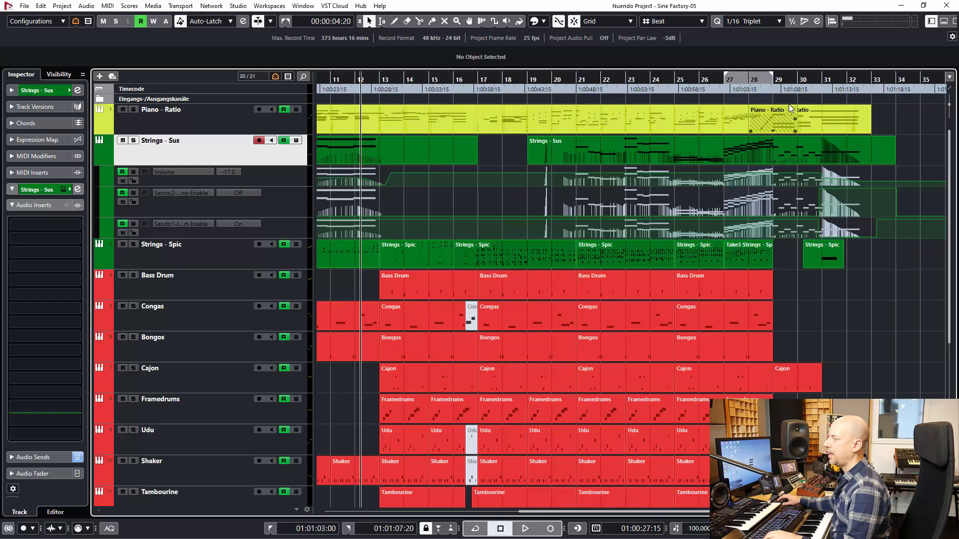
pyautogui.moveTo(809, 82); pyautogui.dragTo(809, 81)
pyautogui.hscroll(1, 799, 159)
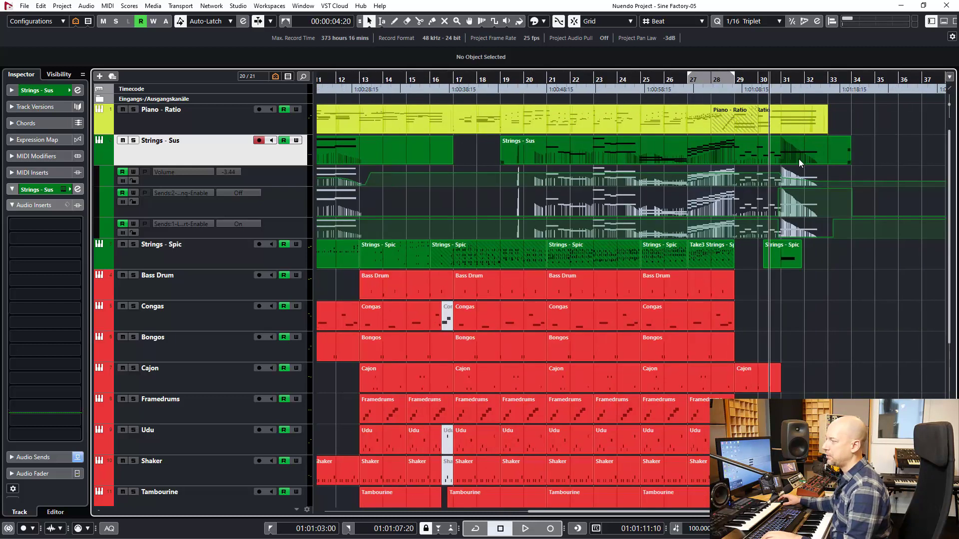
pyautogui.click(38, 459)
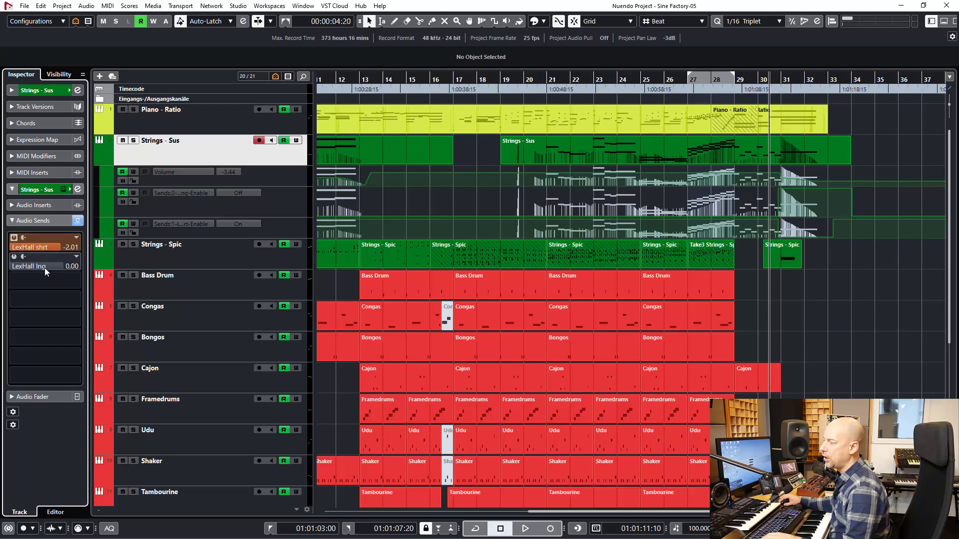
# Solo the Strings - Sus track, play its ending from about bar 30, and stop playback and clear the solo
pyautogui.press('s')
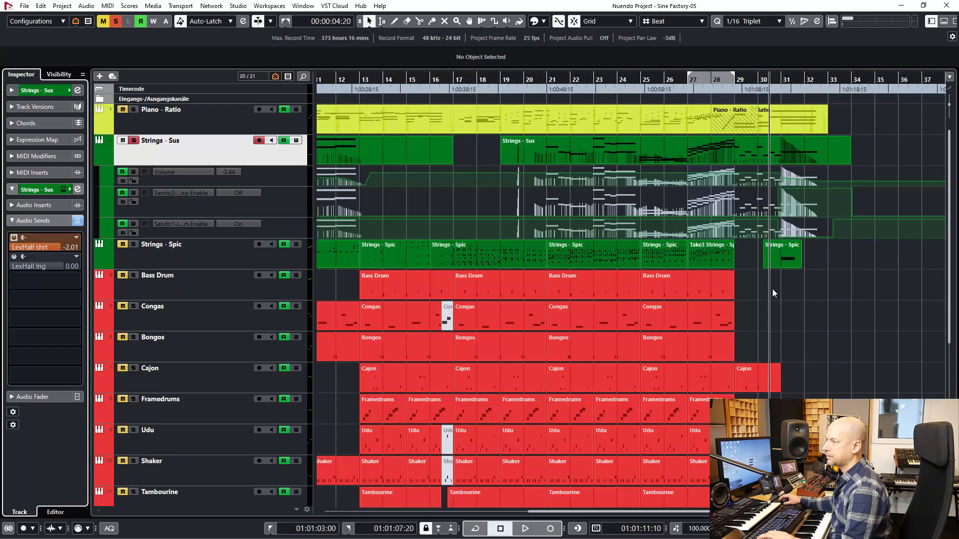
pyautogui.press('space')
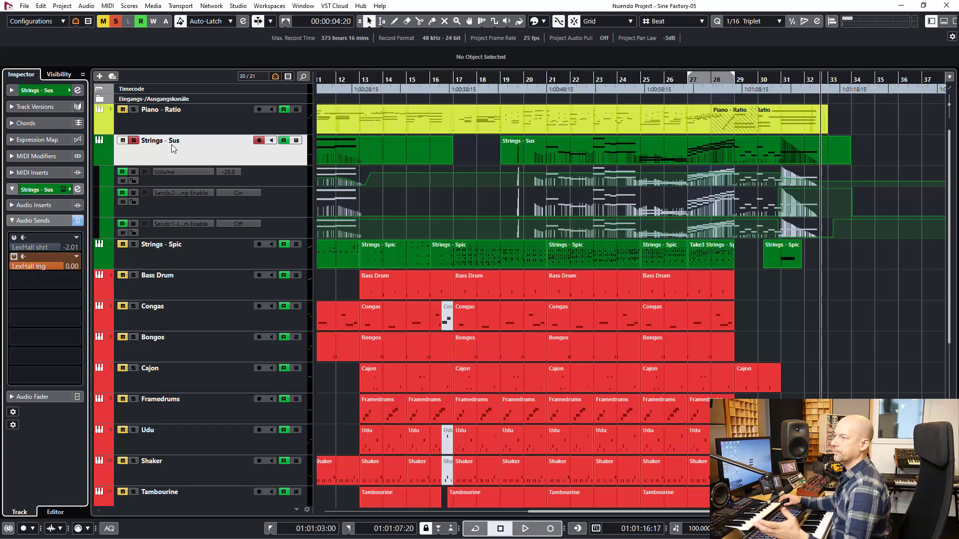
pyautogui.click(132, 144)
pyautogui.press('space')
# Select the Strings - Spic track, hide the Strings - Sus automation lanes, and move the playback position to bar 1
pyautogui.click(223, 258)
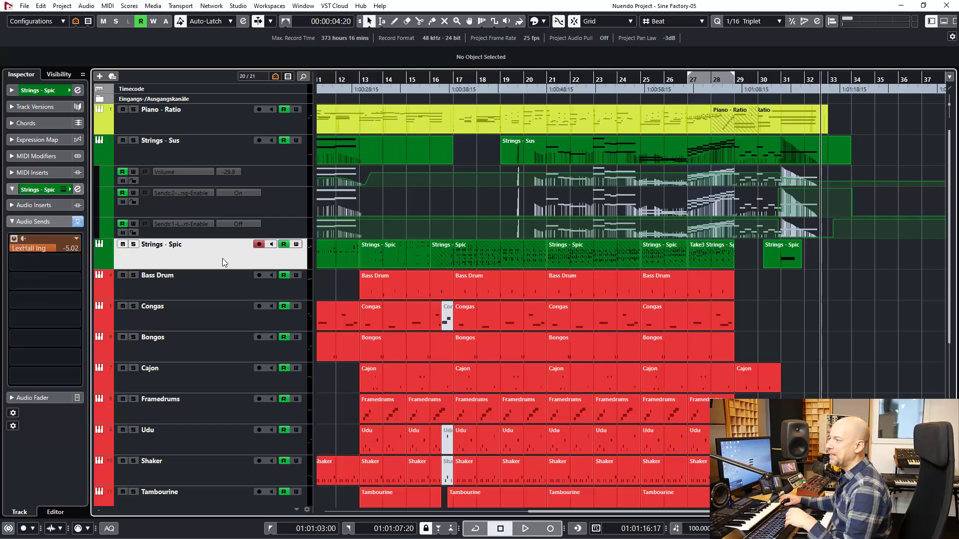
pyautogui.click(102, 160)
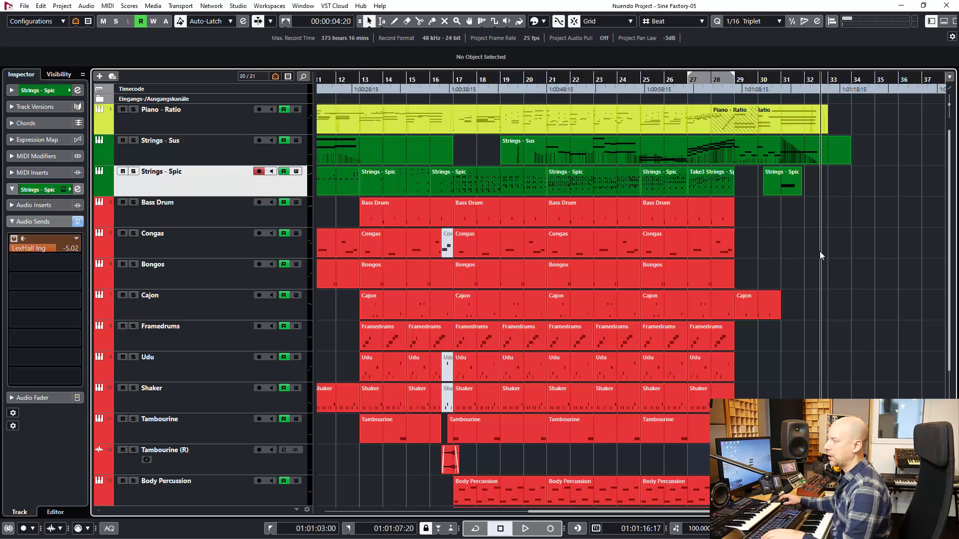
pyautogui.hscroll(-4, 819, 251)
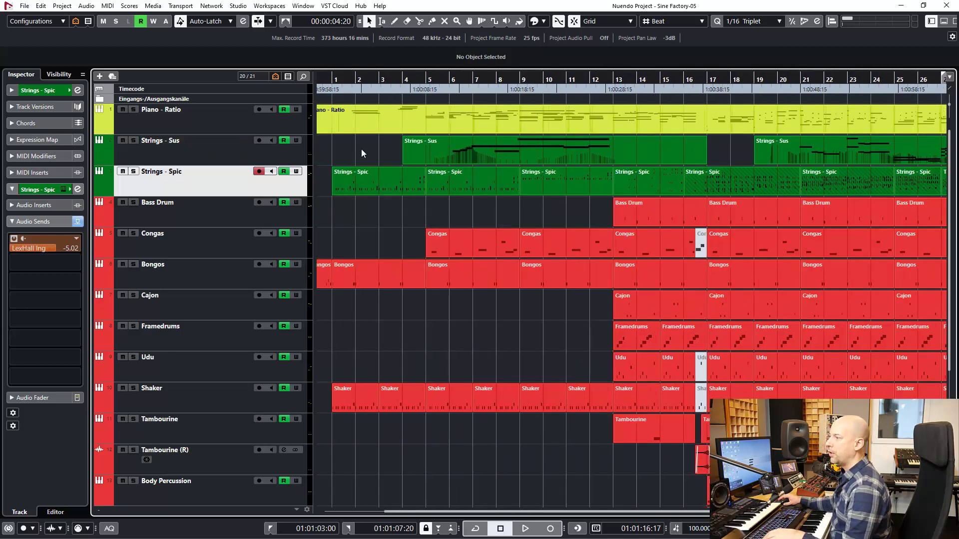
pyautogui.hscroll(-1, 361, 149)
pyautogui.click(397, 80)
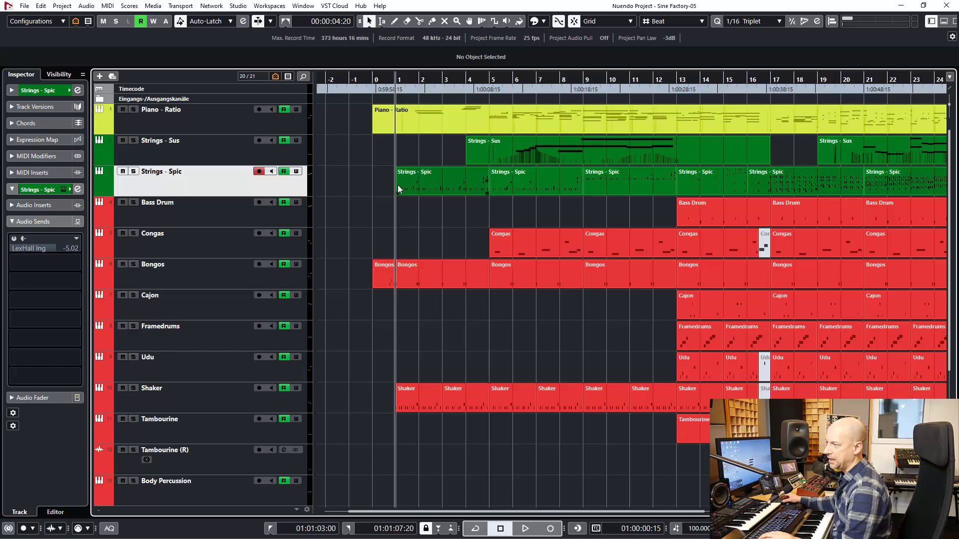
# Play the soloed Strings - Spic from bar 1, jump ahead to about bar 15, and stop playback and clear the solo
pyautogui.press('s')
pyautogui.press('space')
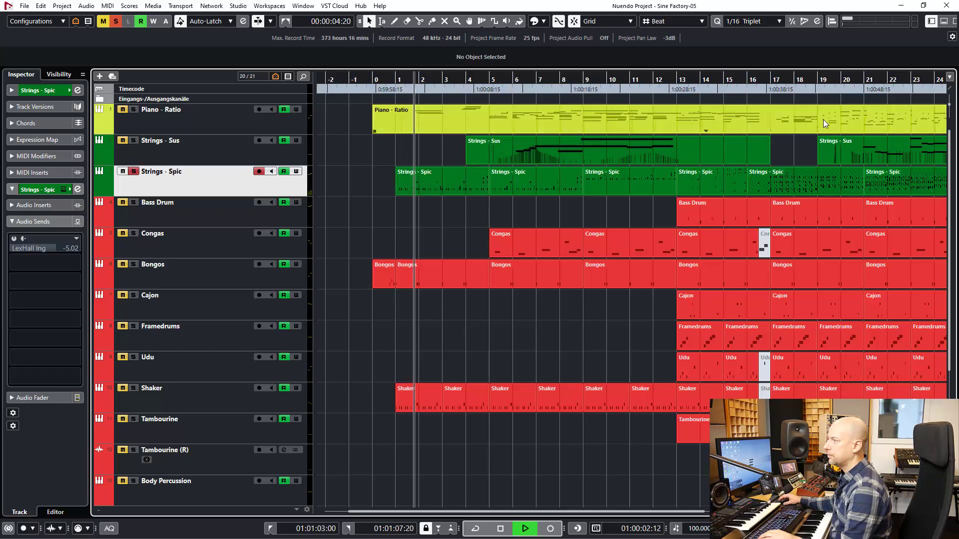
pyautogui.click(736, 81)
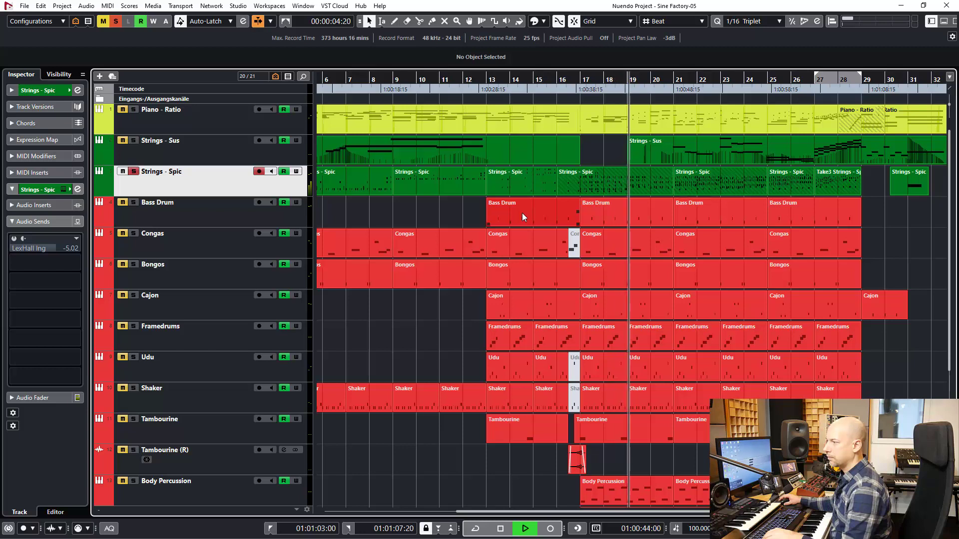
pyautogui.press('space')
pyautogui.click(133, 171)
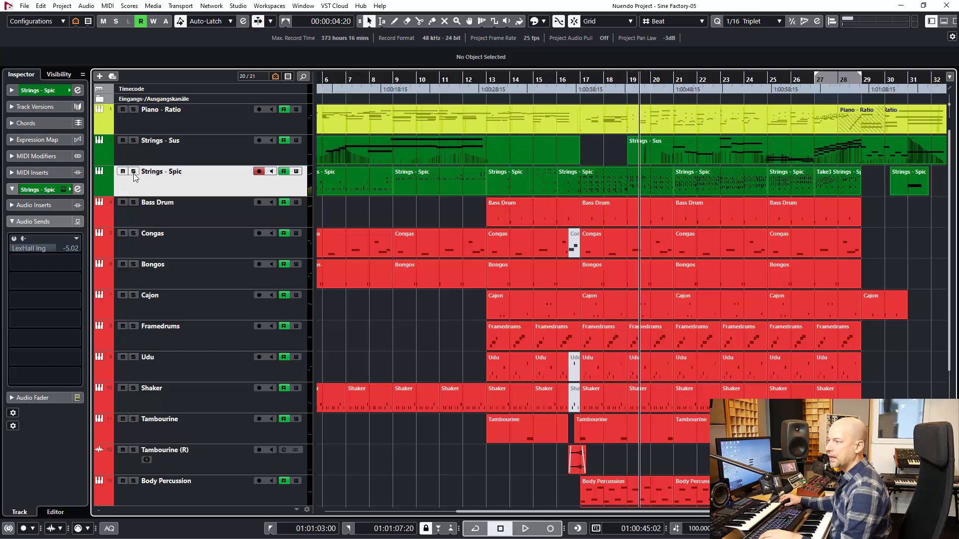
# Select the Bass Drum track, move the playback position to bar 13, and open the REVerence effect from its audio inserts
pyautogui.click(147, 205)
pyautogui.click(486, 79)
pyautogui.hscroll(2, 430, 217)
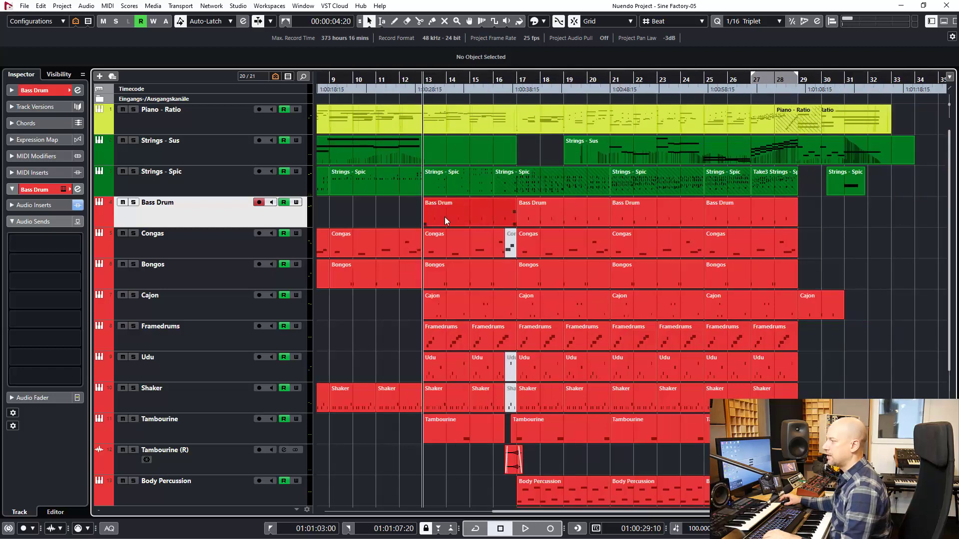
pyautogui.click(34, 204)
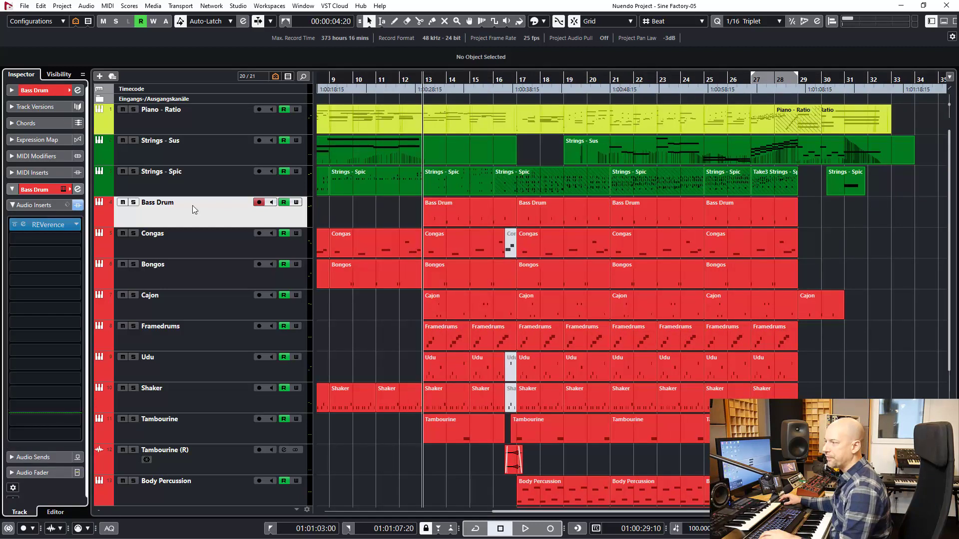
pyautogui.click(23, 226)
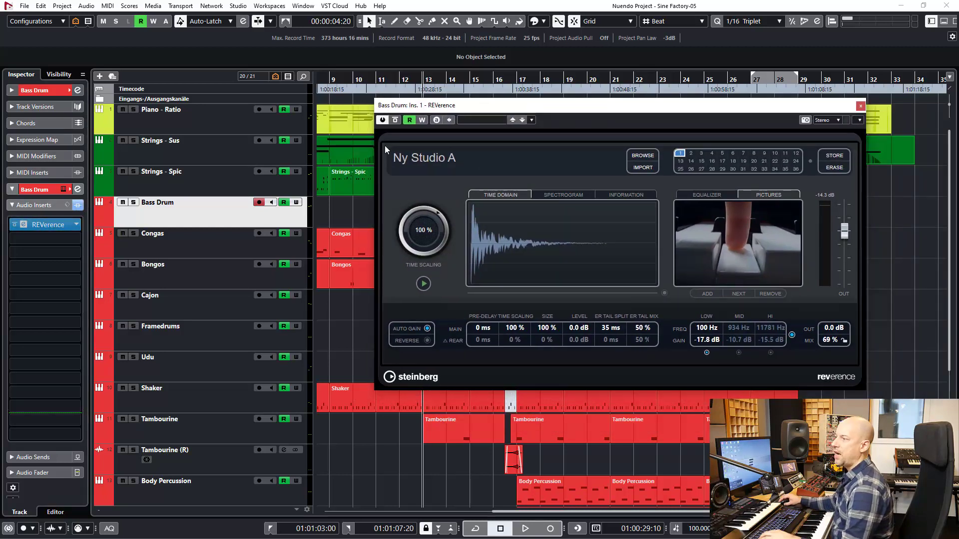
# Compare the Bass Drum sound with REVerence bypassed and active, and close the effect window
pyautogui.click(395, 121)
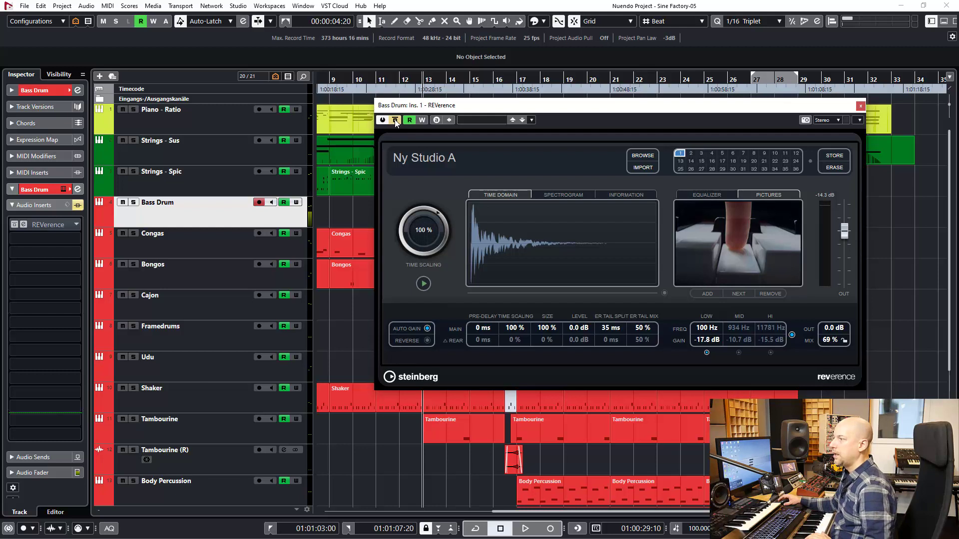
pyautogui.moveTo(441, 106); pyautogui.dragTo(416, 111)
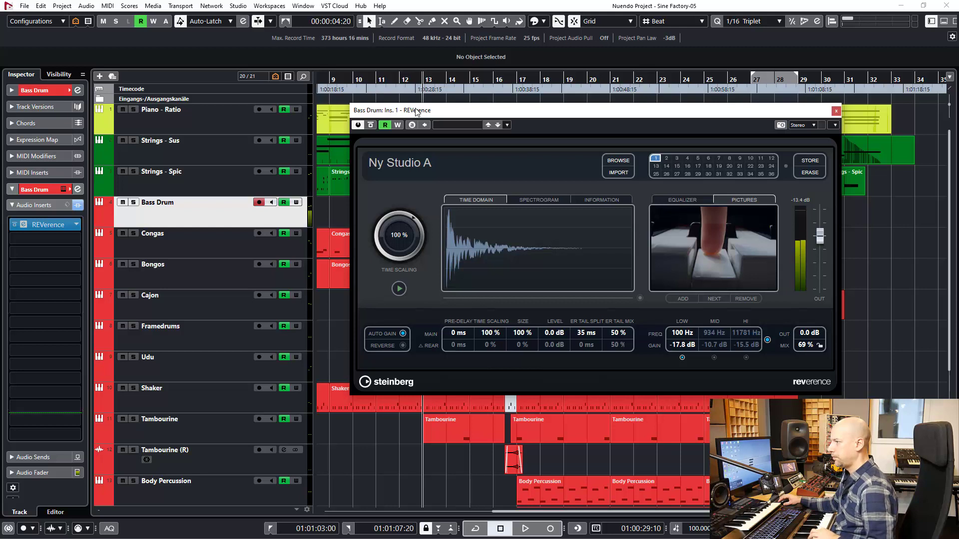
pyautogui.click(371, 125)
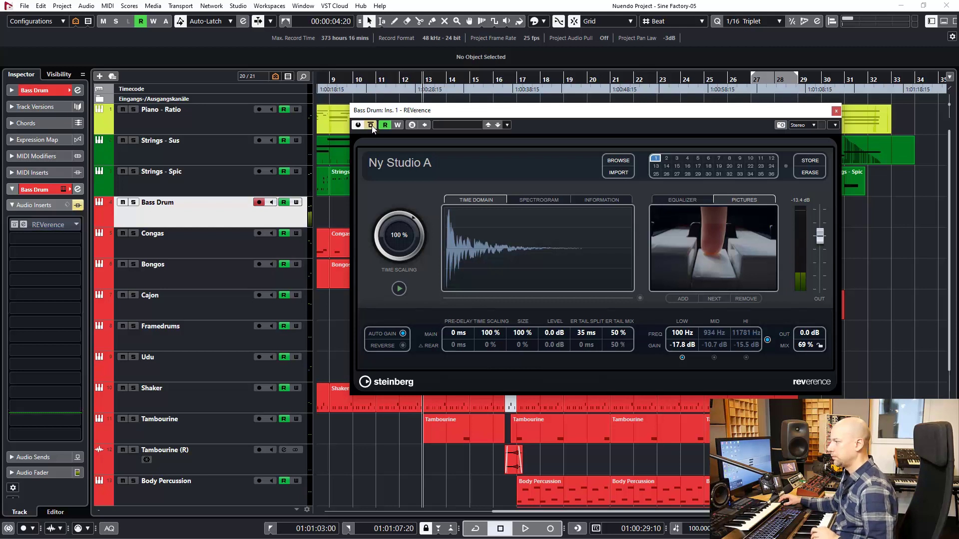
pyautogui.click(371, 125)
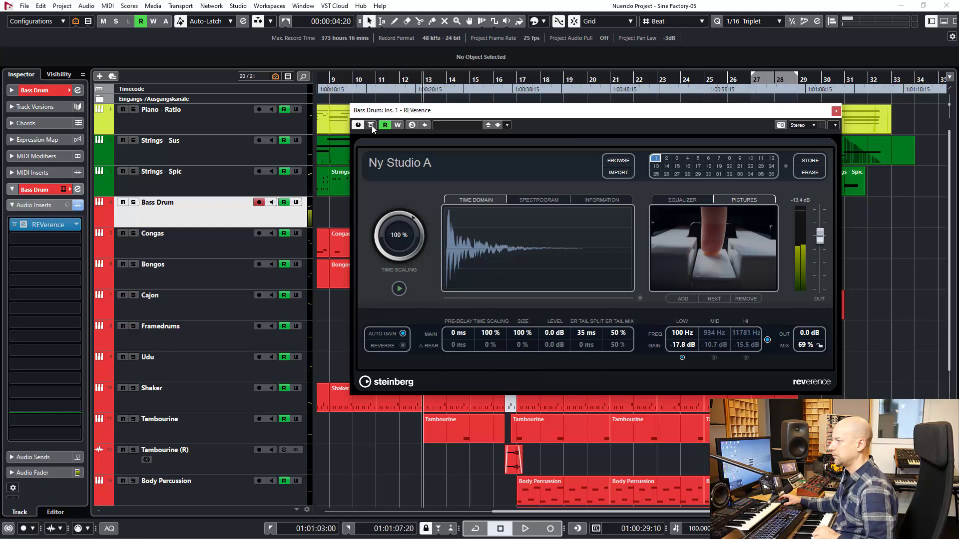
pyautogui.click(834, 114)
# Compare the Congas sound with its REVerence insert bypassed and active, close the effect, and show the track's volume and pan settings
pyautogui.click(220, 239)
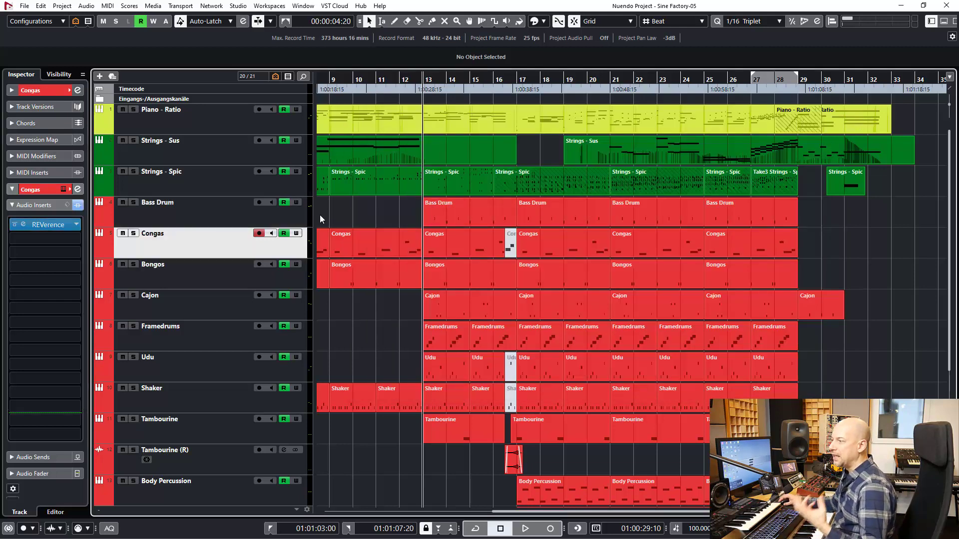
pyautogui.click(24, 225)
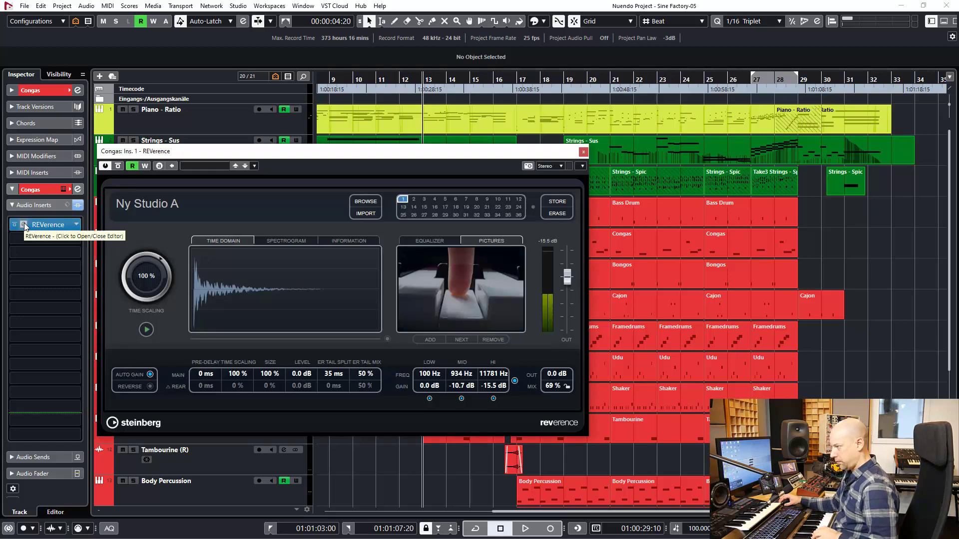
pyautogui.click(119, 166)
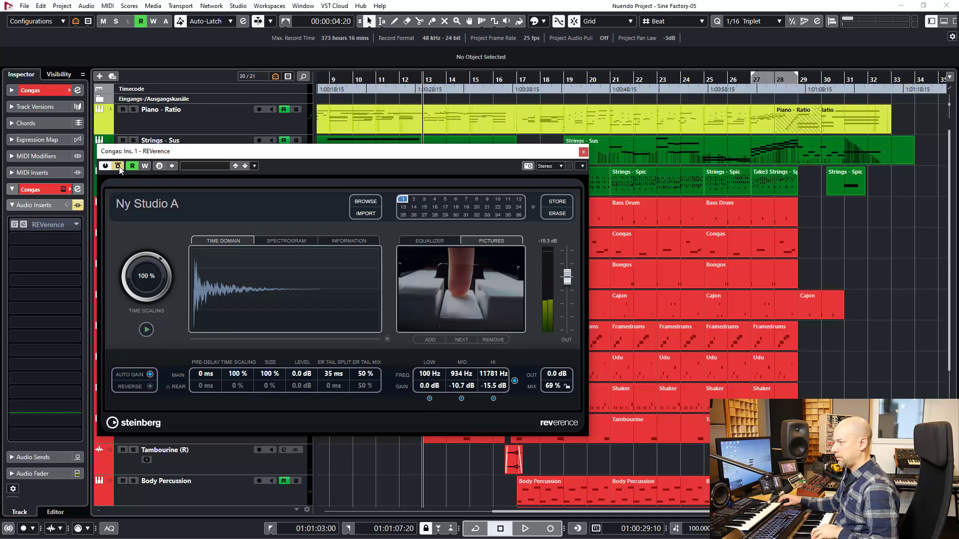
pyautogui.click(118, 166)
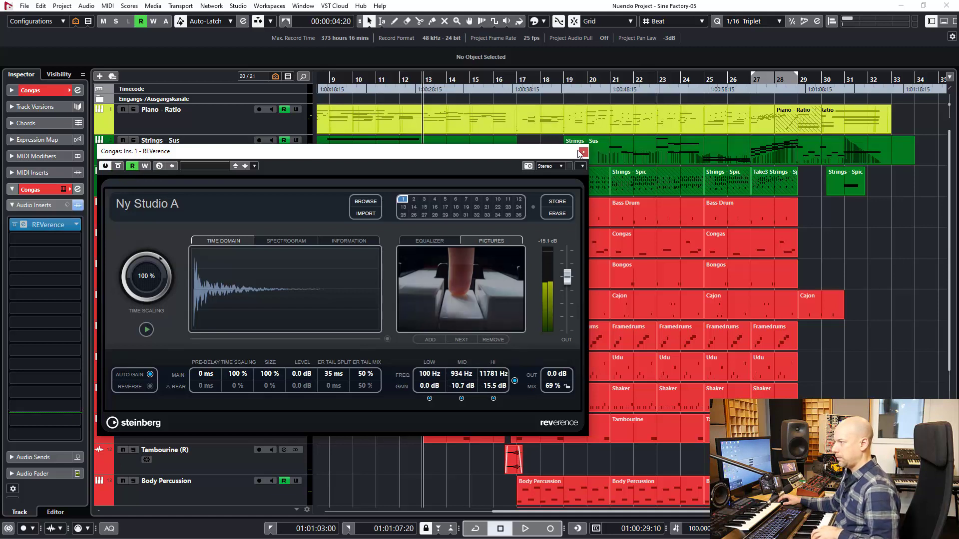
pyautogui.press('Escape')
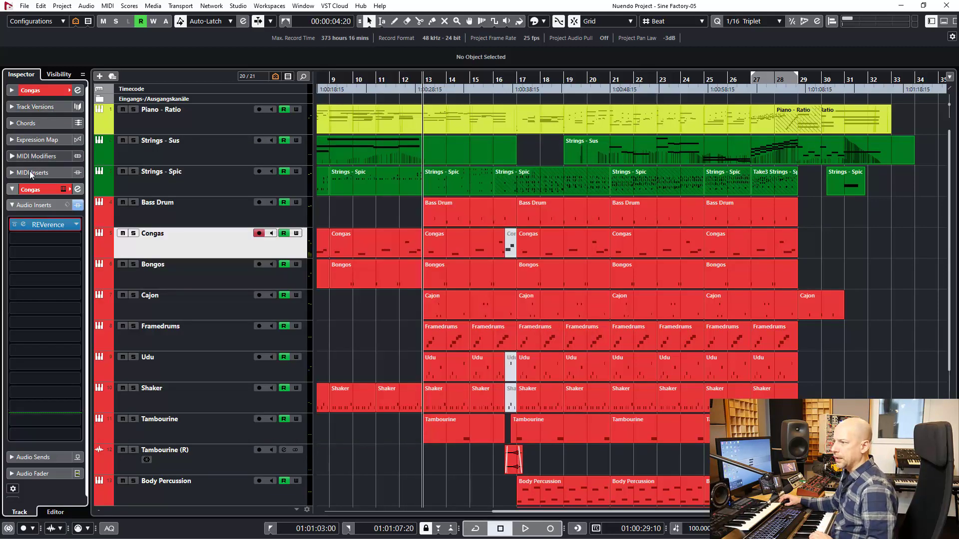
pyautogui.click(31, 90)
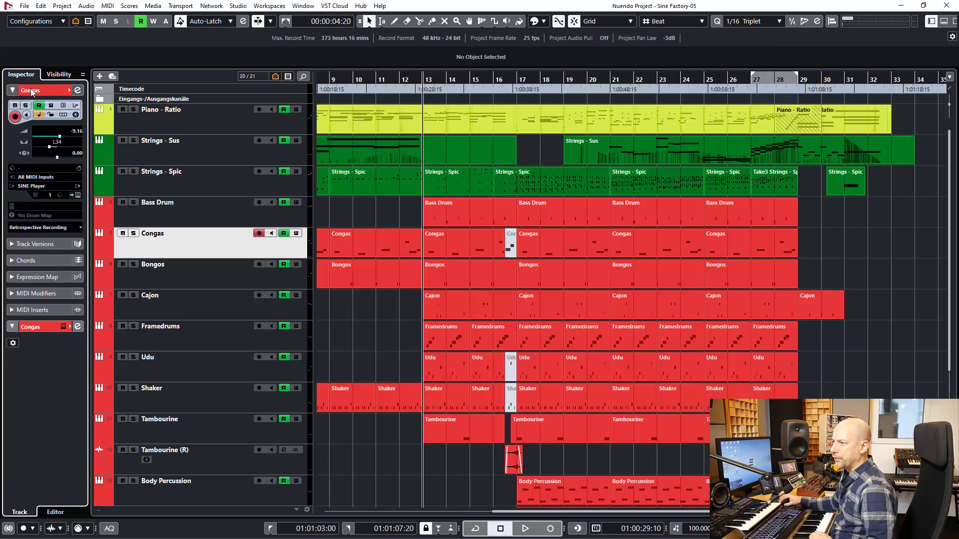
# Open the Bongos track's REVerence insert, examine its equalizer curve, and close the effect window
pyautogui.click(198, 271)
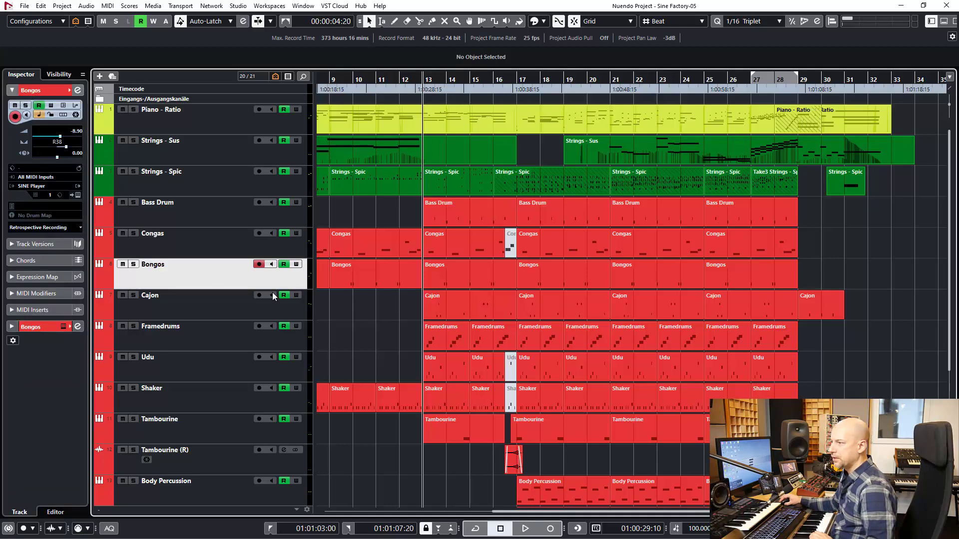
pyautogui.click(40, 327)
pyautogui.click(47, 209)
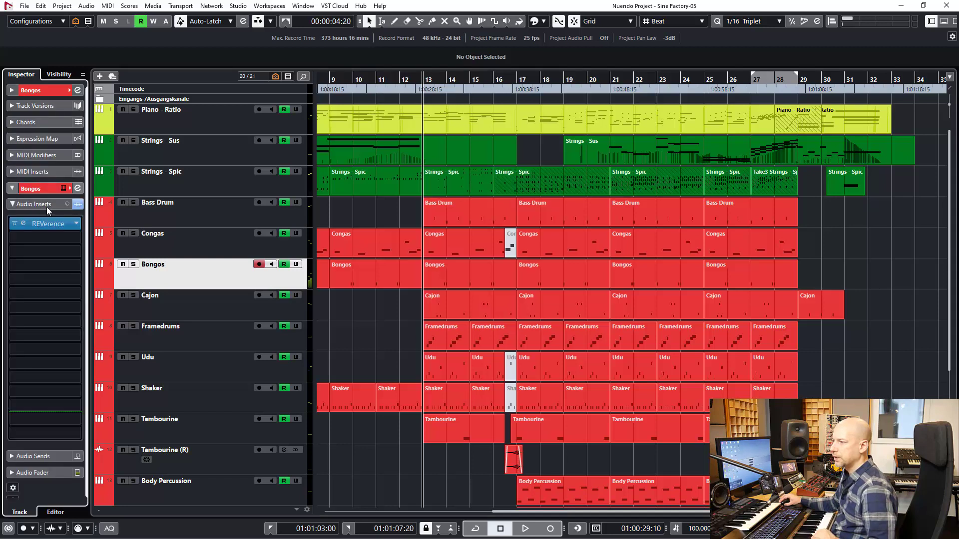
pyautogui.click(26, 221)
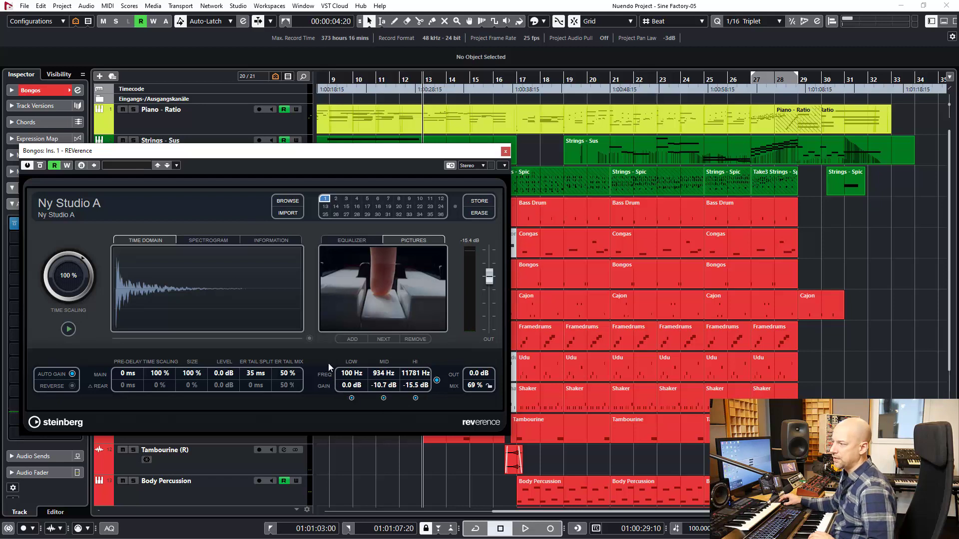
pyautogui.click(352, 241)
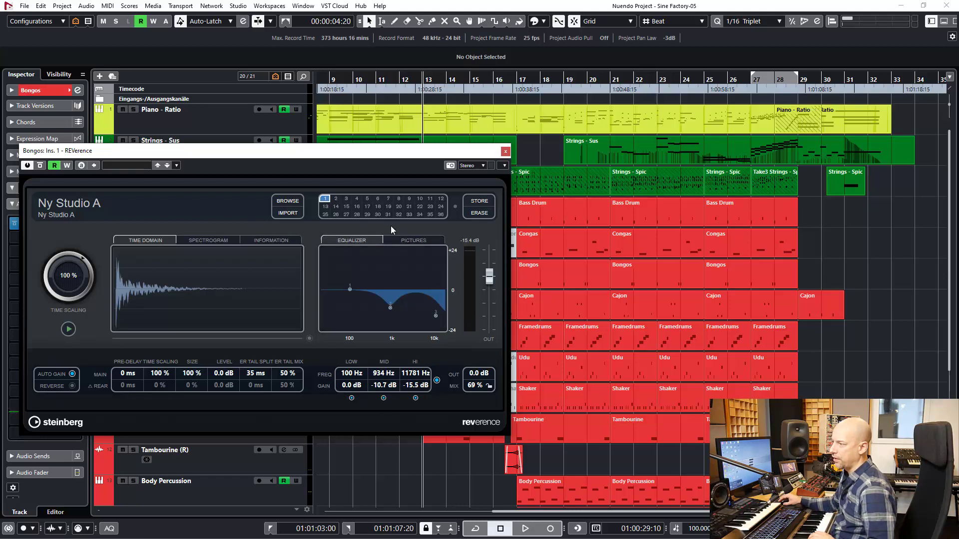
pyautogui.click(505, 151)
# Select the Cajon track and compare its sound with the REVerence insert bypassed and active
pyautogui.click(173, 310)
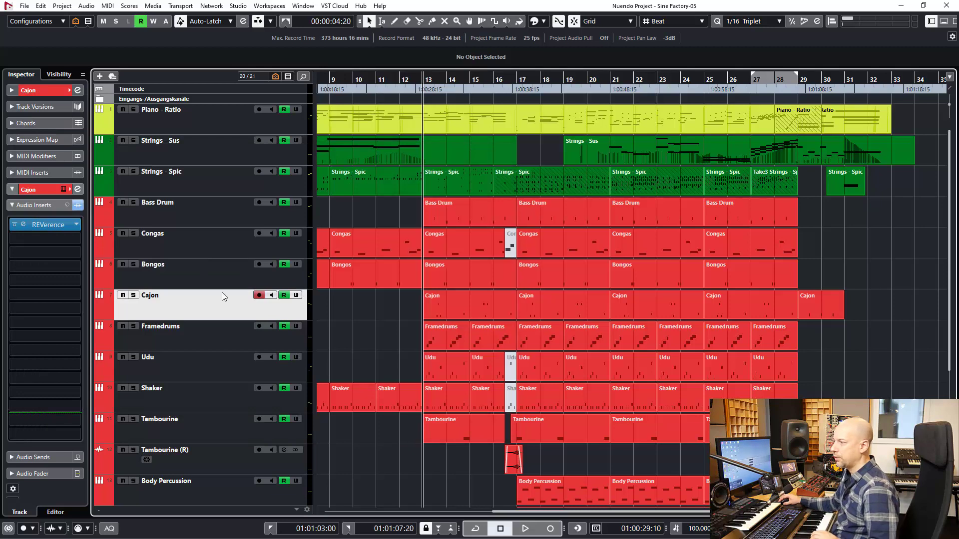
pyautogui.click(15, 224)
pyautogui.click(15, 224)
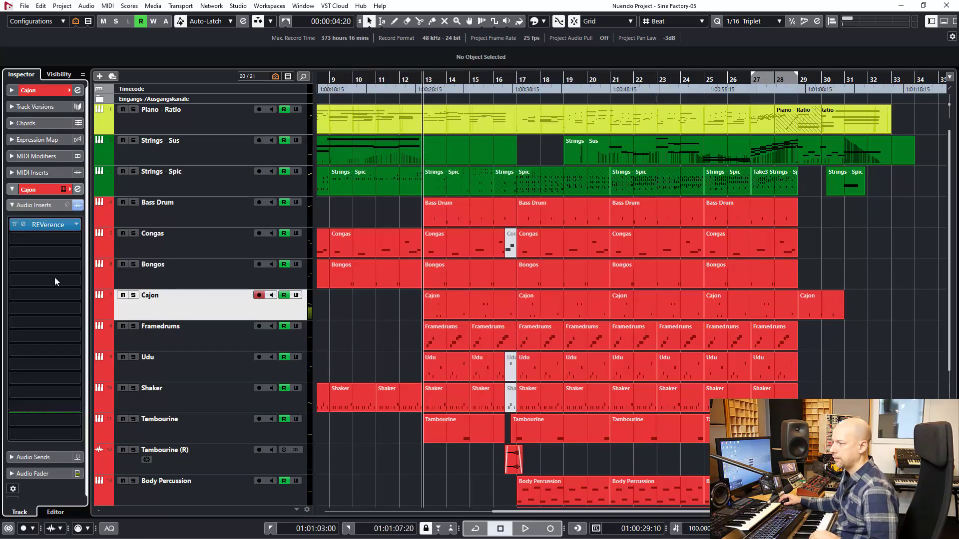
# Solo the Framedrums track, set the locators to its first part from bar 13 to 15, and turn on cycle playback
pyautogui.click(199, 345)
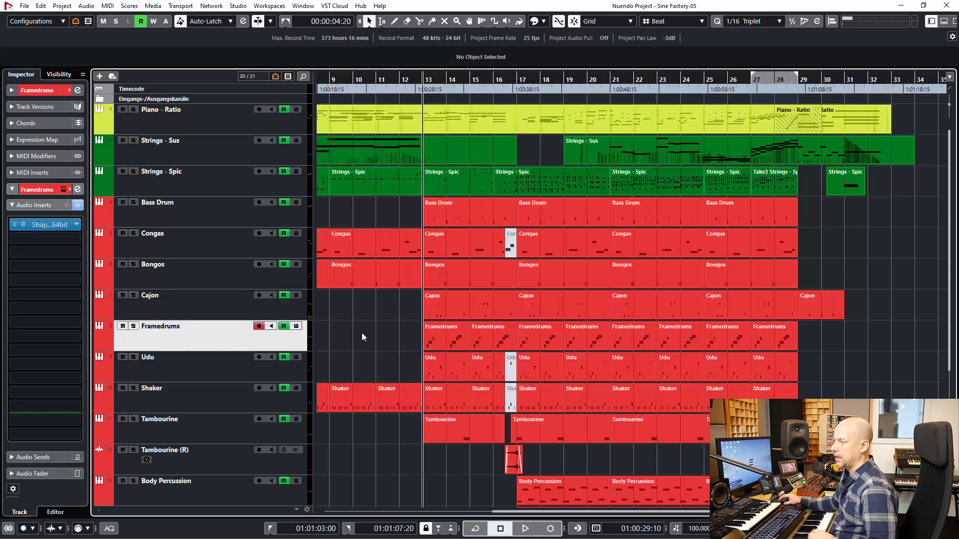
pyautogui.press('s')
pyautogui.click(460, 332)
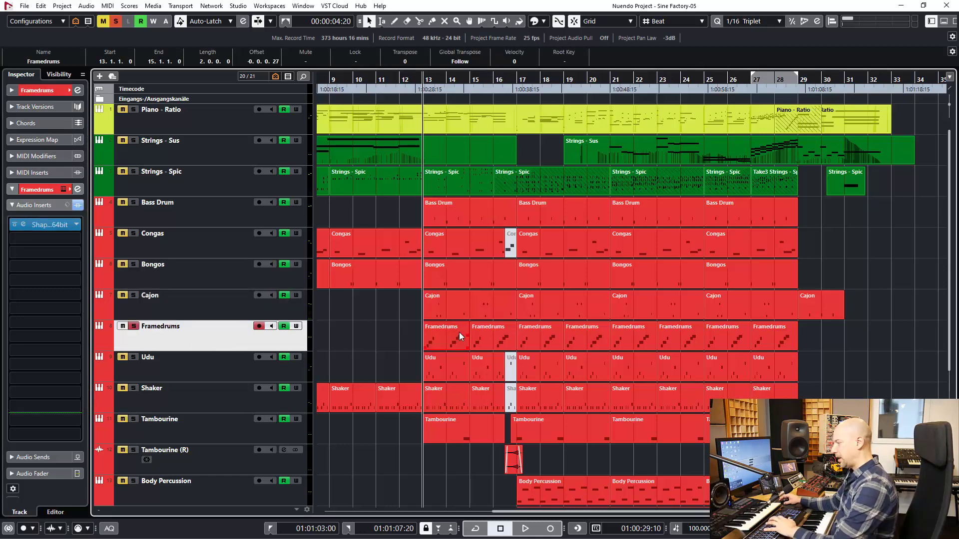
pyautogui.press('p')
pyautogui.press('KP_Divide')
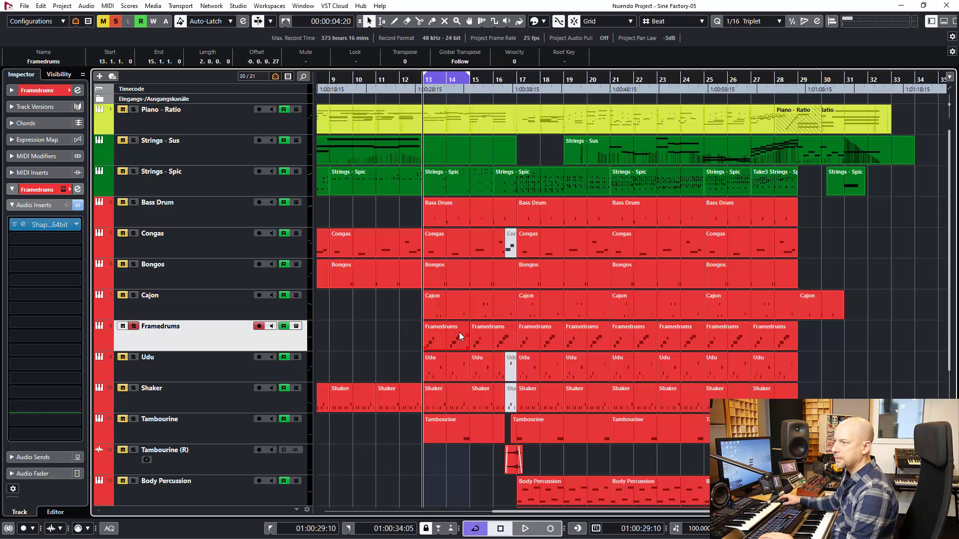
# Open the Framedrums track's ShaperBox insert and play the looped part to review its pan modulation, and stop playback
pyautogui.click(23, 225)
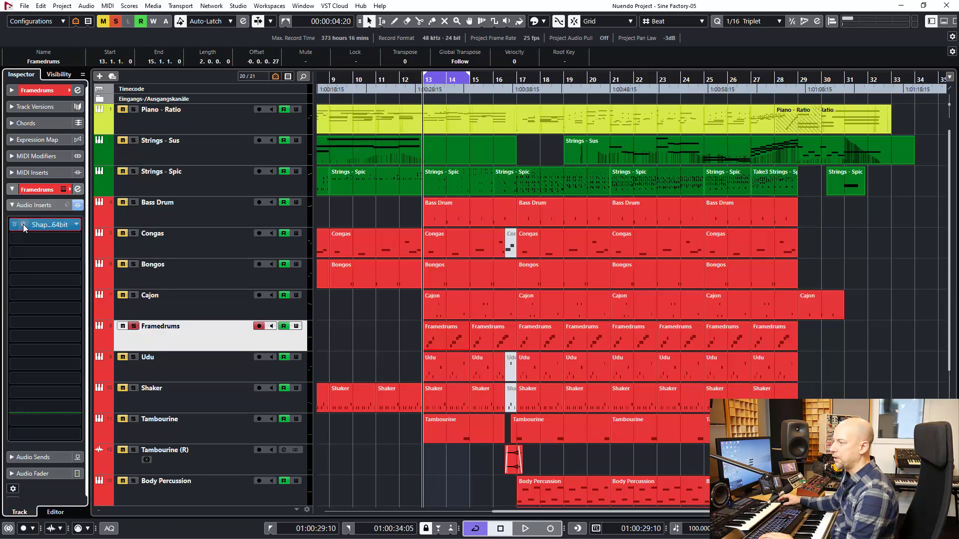
pyautogui.moveTo(382, 126); pyautogui.dragTo(655, 73)
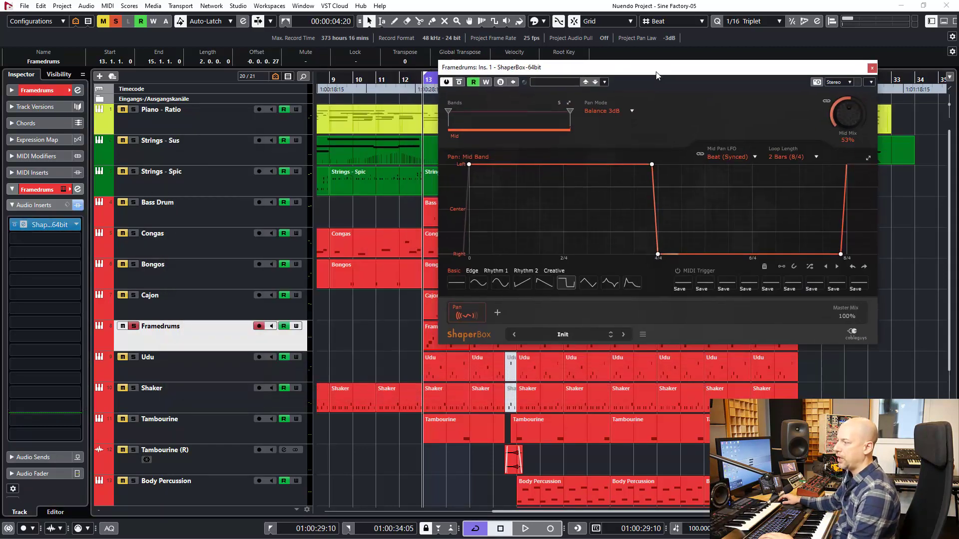
pyautogui.press('space')
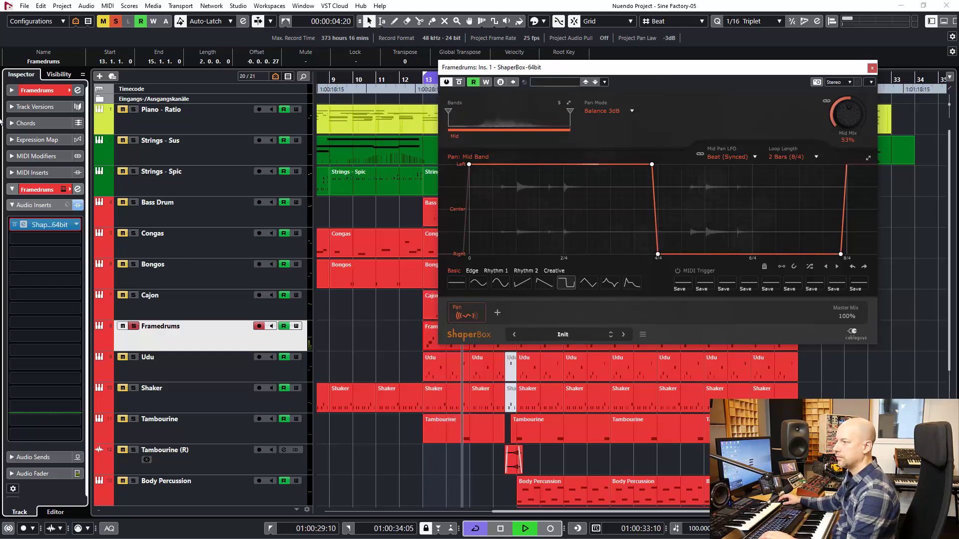
pyautogui.press('space')
# Add AutoPan to the Framedrums track's second insert slot and apply its square panning shape
pyautogui.click(77, 241)
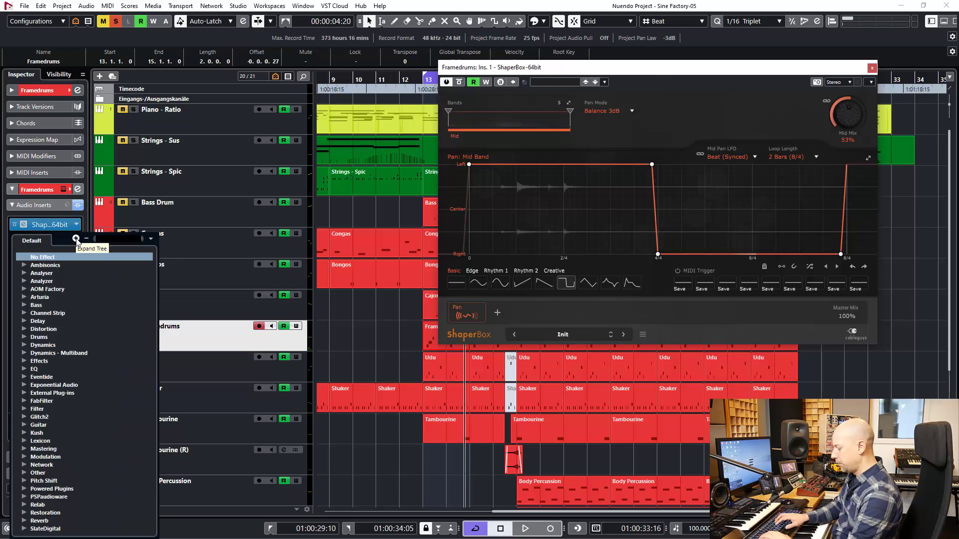
pyautogui.write('auto')
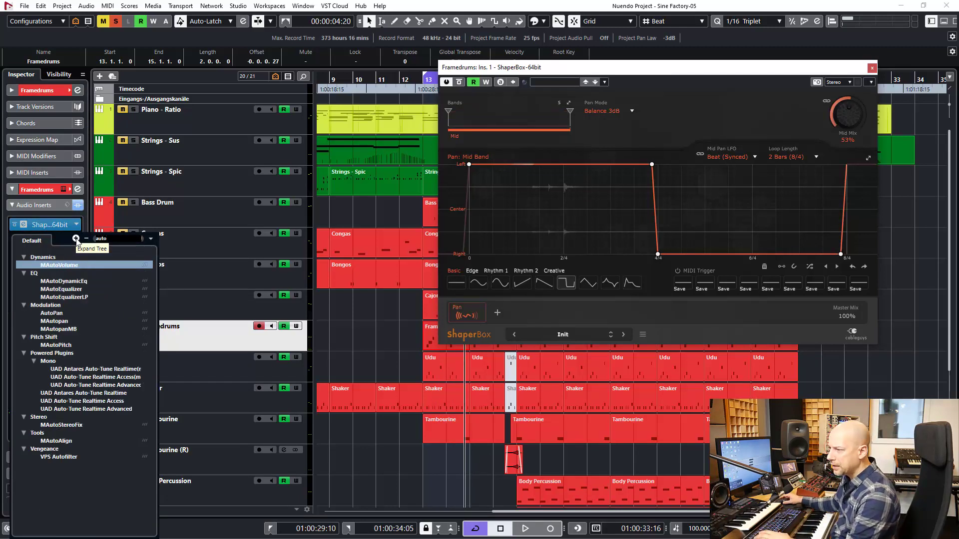
pyautogui.click(50, 313)
pyautogui.moveTo(499, 166); pyautogui.dragTo(271, 154)
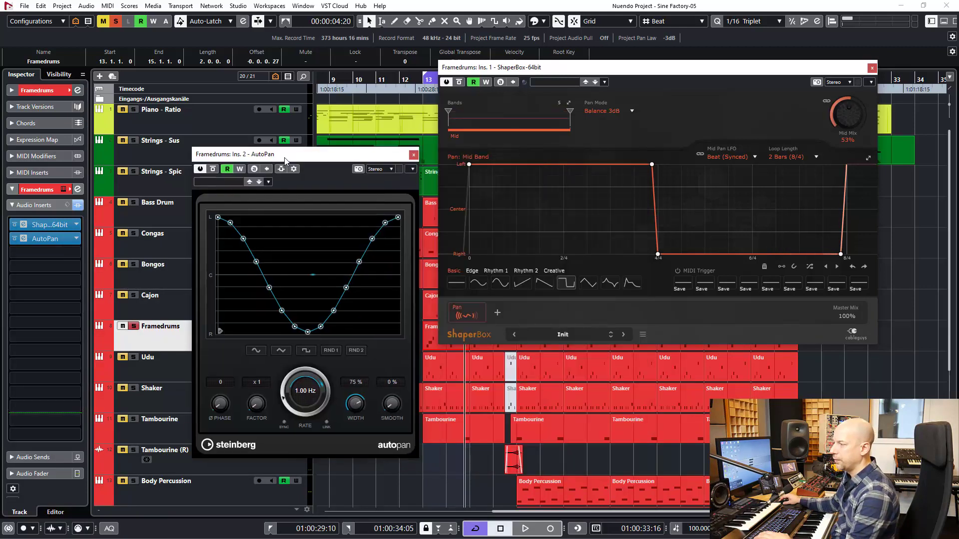
pyautogui.click(306, 351)
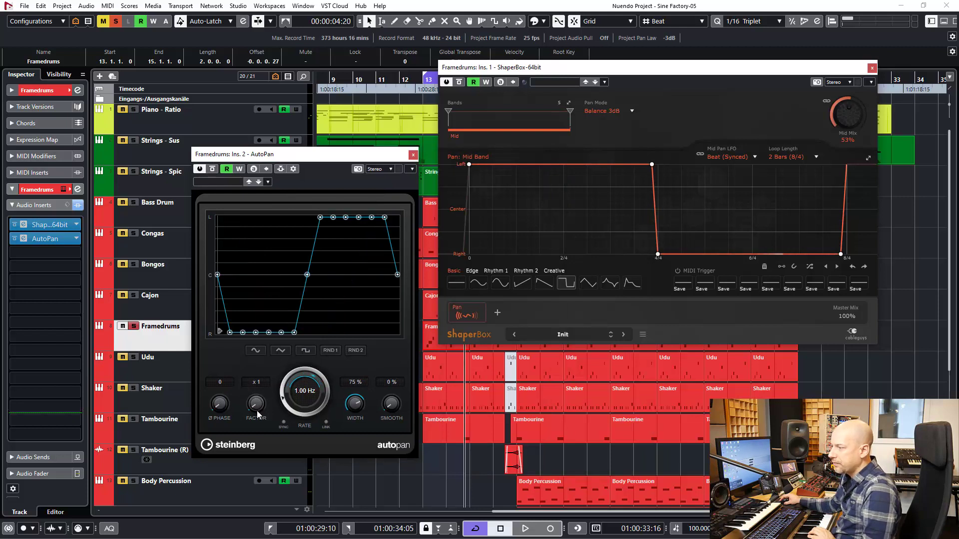
# Try AutoPan's factor control, sync its rate to the project tempo, review the available note values, and close the effect window
pyautogui.moveTo(257, 410); pyautogui.dragTo(265, 386)
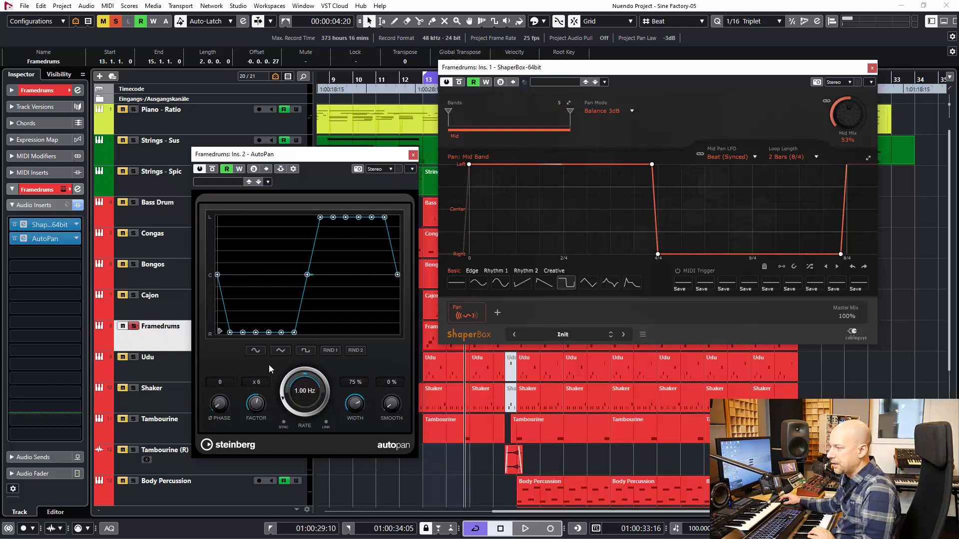
pyautogui.click(284, 422)
pyautogui.click(307, 396)
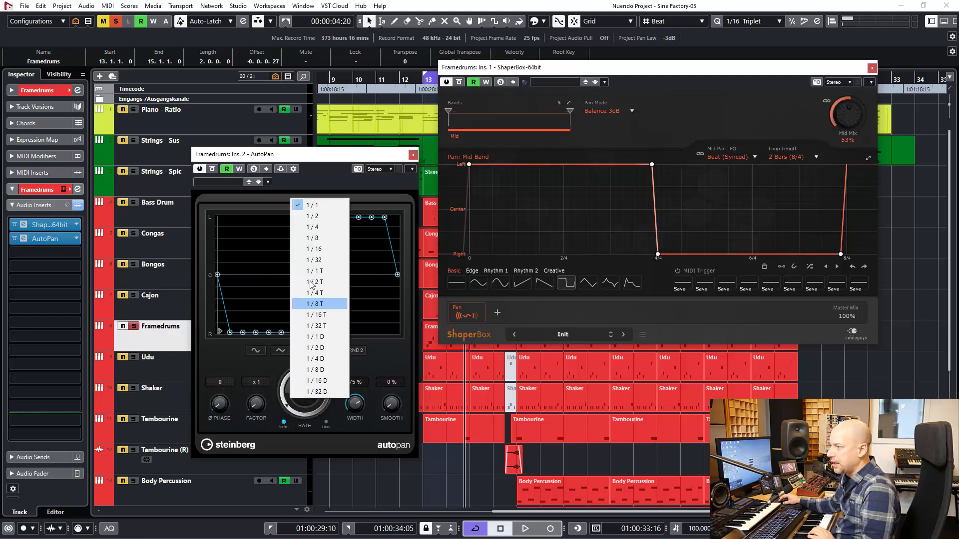
pyautogui.click(316, 215)
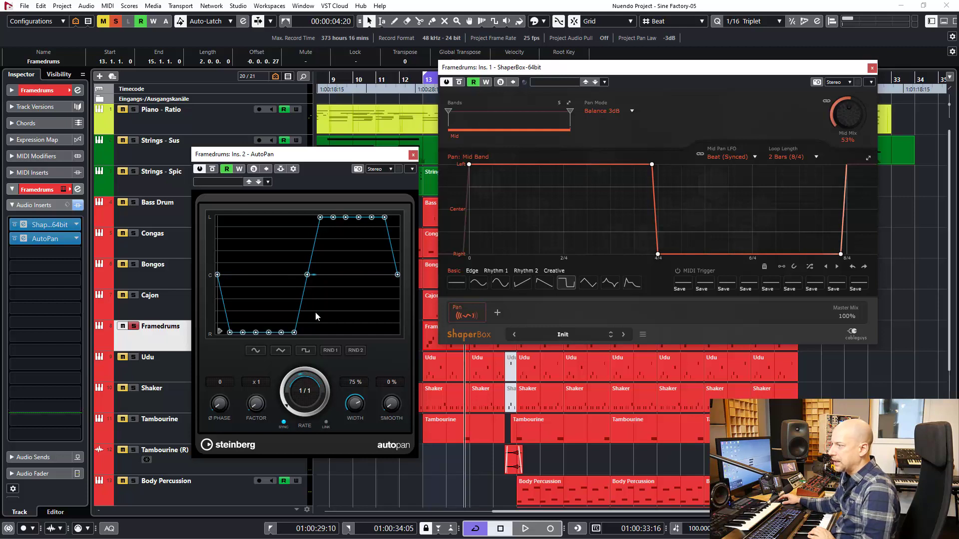
pyautogui.click(413, 156)
# Examine the loop length options available in ShaperBox for the Framedrums pan modulation
pyautogui.moveTo(643, 67); pyautogui.dragTo(443, 62)
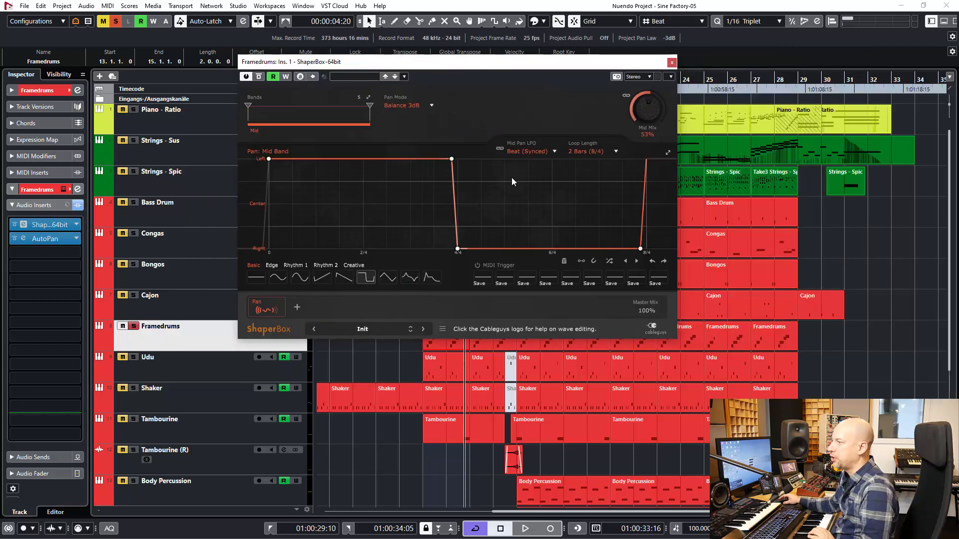
pyautogui.click(591, 151)
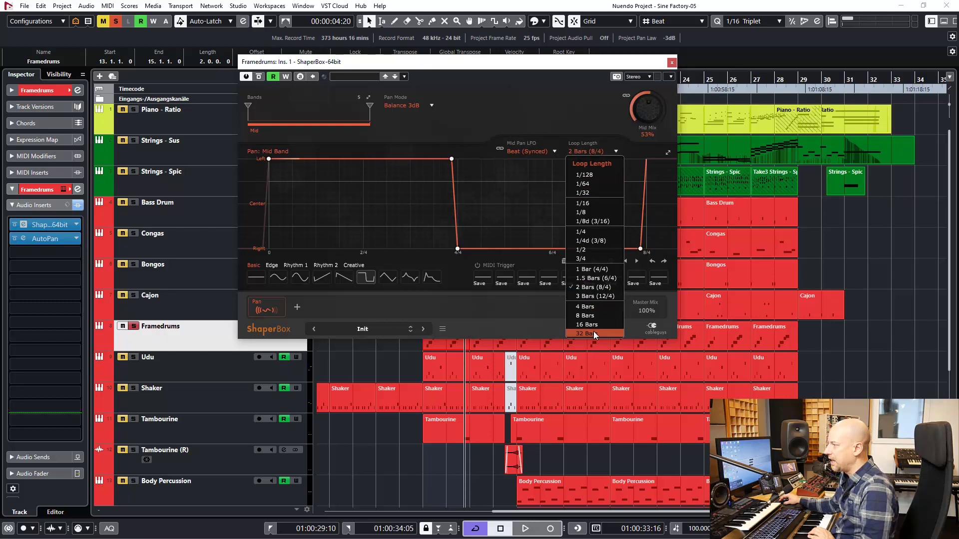
pyautogui.click(560, 156)
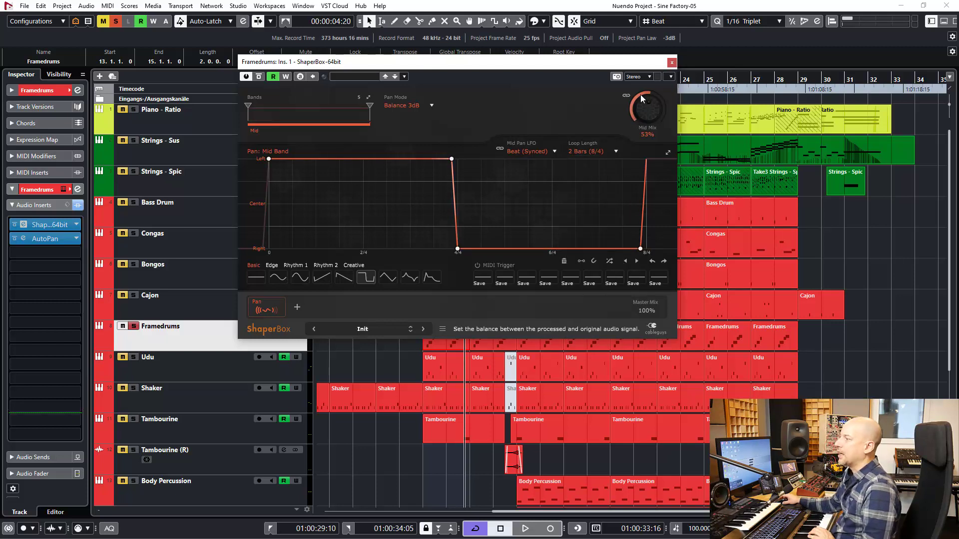
# Play the looped Framedrums part from its start with ShaperBox's Mid Mix raised to 100%, and stop playback
pyautogui.moveTo(647, 108); pyautogui.dragTo(647, 109)
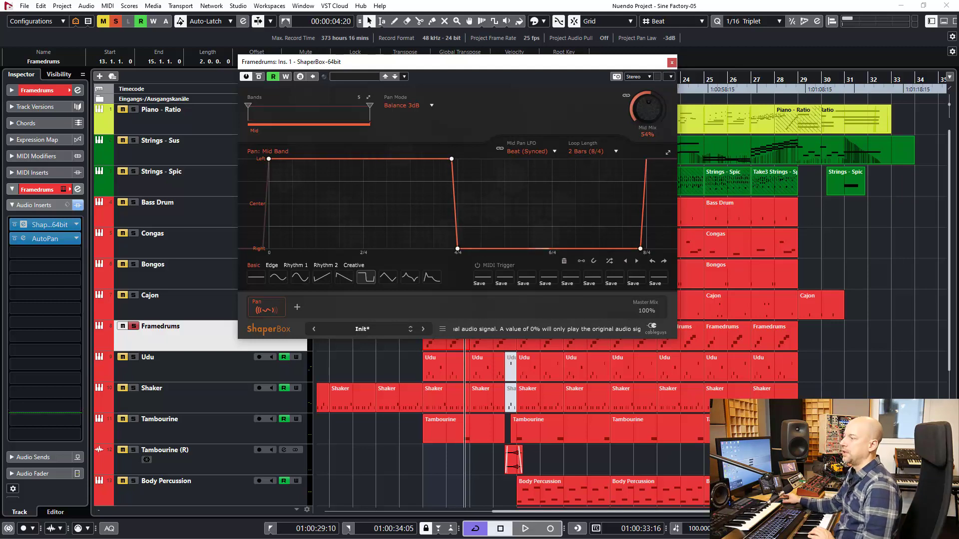
pyautogui.press('KP_1')
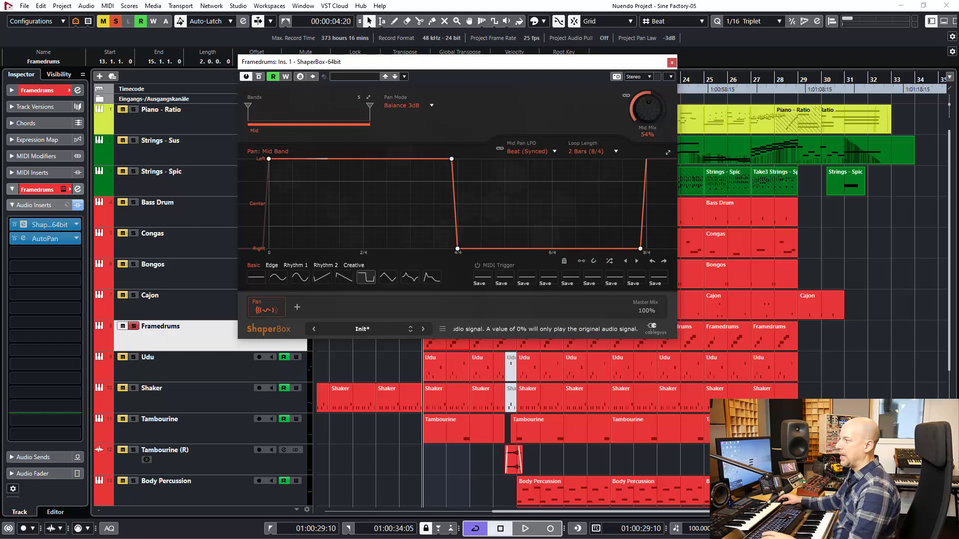
pyautogui.press('space')
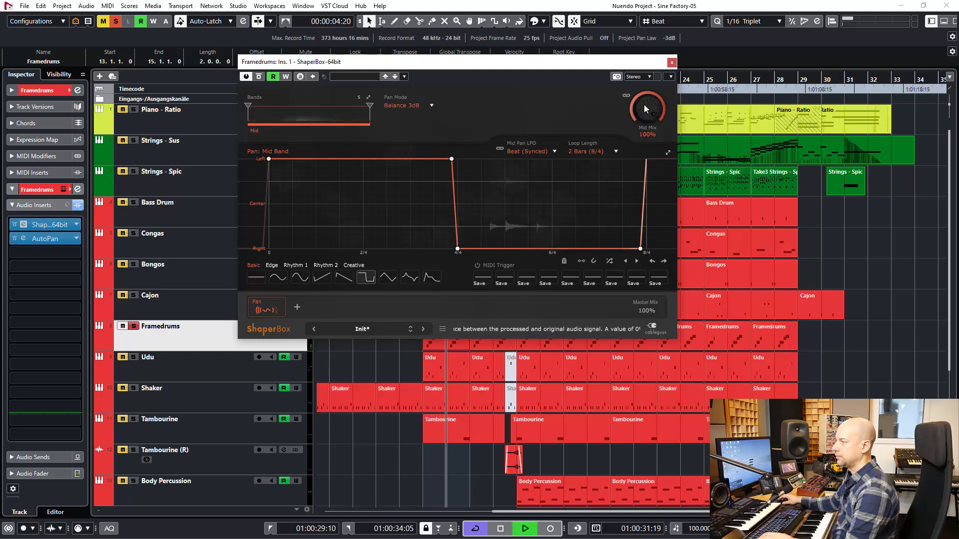
pyautogui.moveTo(646, 109); pyautogui.dragTo(647, 111)
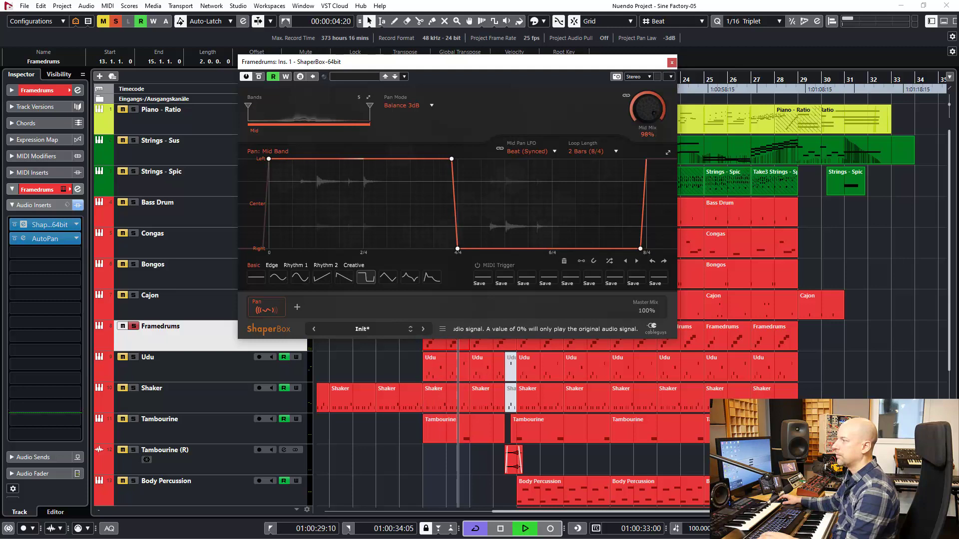
pyautogui.press('space')
# Set ShaperBox's Mid Mix to 52%, listen to the loop again, and close the effect window with the playhead back at the loop start
pyautogui.moveTo(647, 109)
pyautogui.mouseDown()
pyautogui.moveTo(647, 131)
pyautogui.moveTo(647, 113)
pyautogui.mouseUp()
pyautogui.press('space')
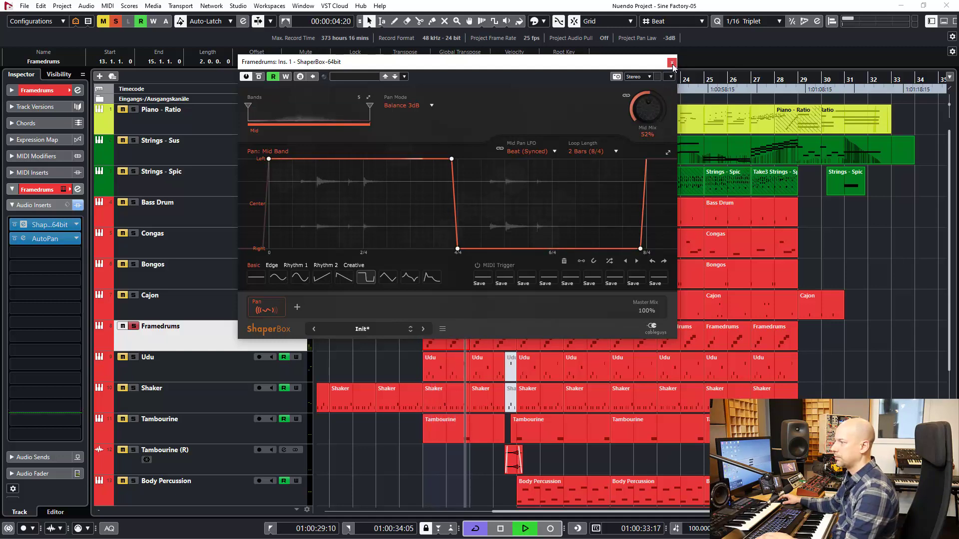
pyautogui.press('space')
pyautogui.click(672, 63)
pyautogui.press('KP_1')
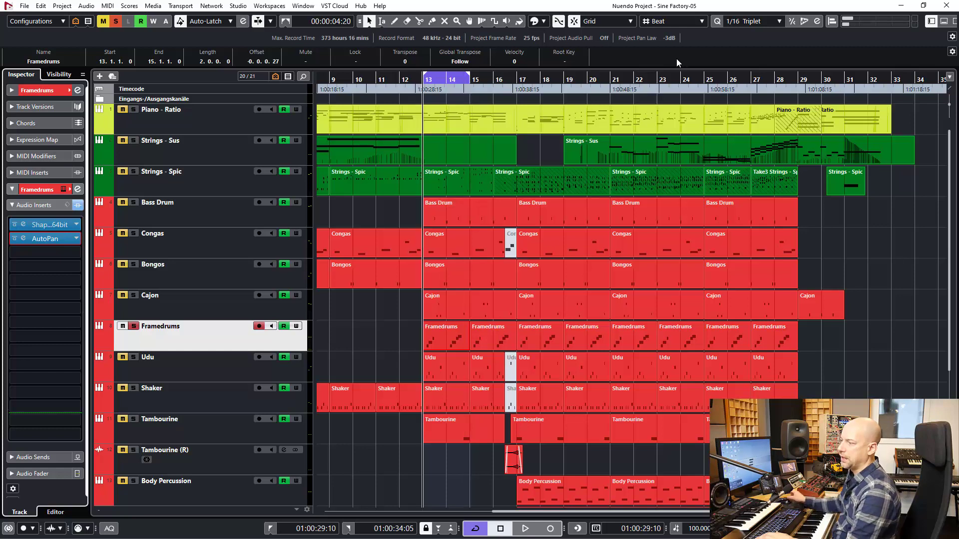
# Unsolo the Framedrums track and select the Udu track to check its inserts
pyautogui.click(133, 326)
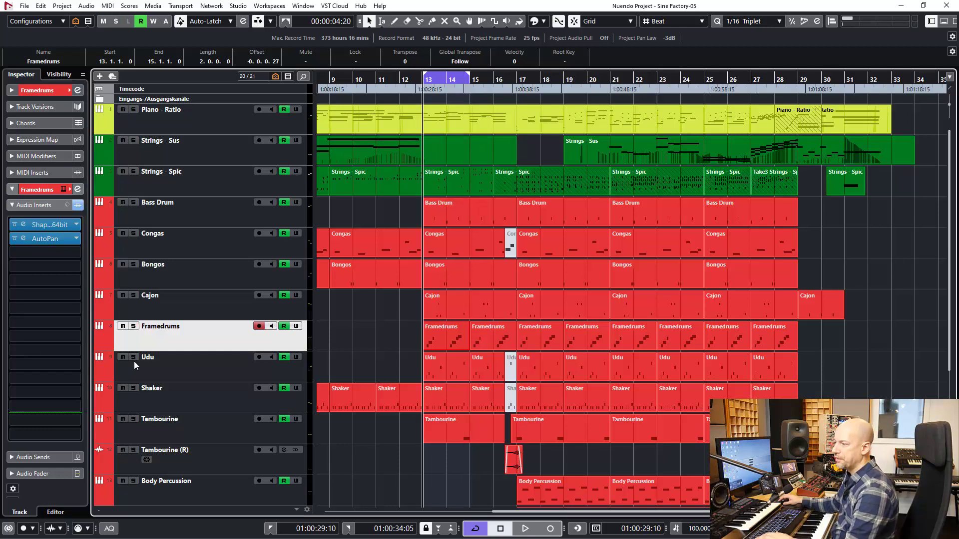
pyautogui.click(167, 366)
pyautogui.click(357, 365)
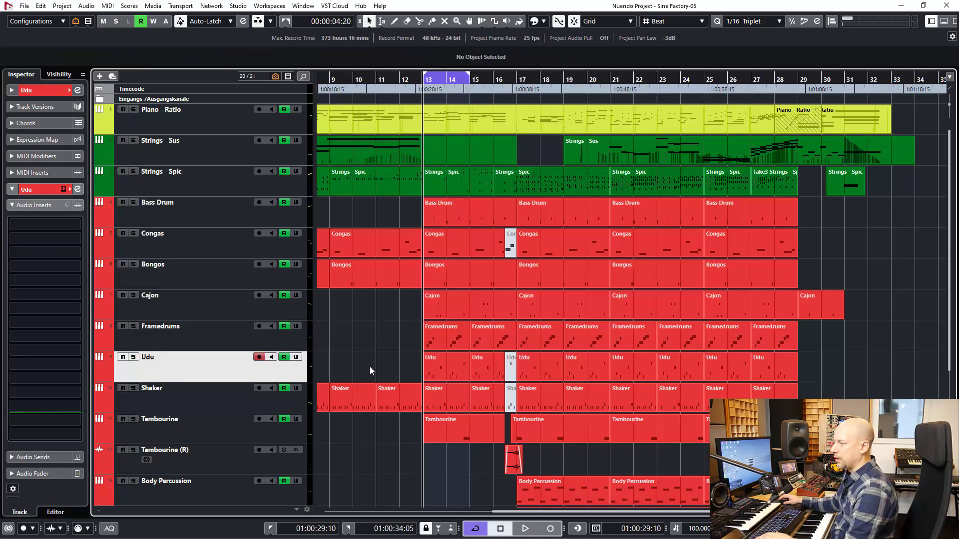
# Select the Shaker track, set the locators around its parts from bar 1 to 13, and return the playhead to bar 1
pyautogui.click(207, 392)
pyautogui.hscroll(-5, 342, 346)
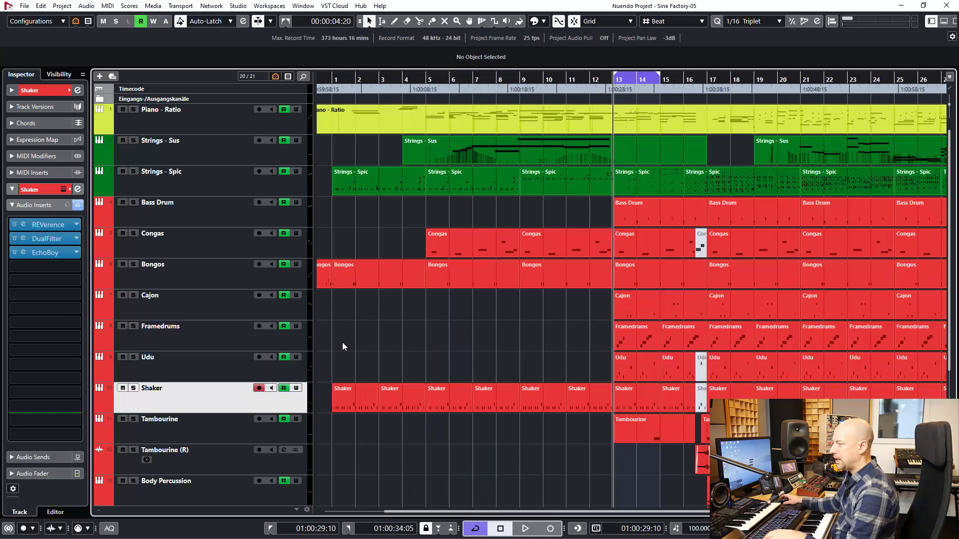
pyautogui.moveTo(338, 352); pyautogui.dragTo(609, 433)
pyautogui.press('p')
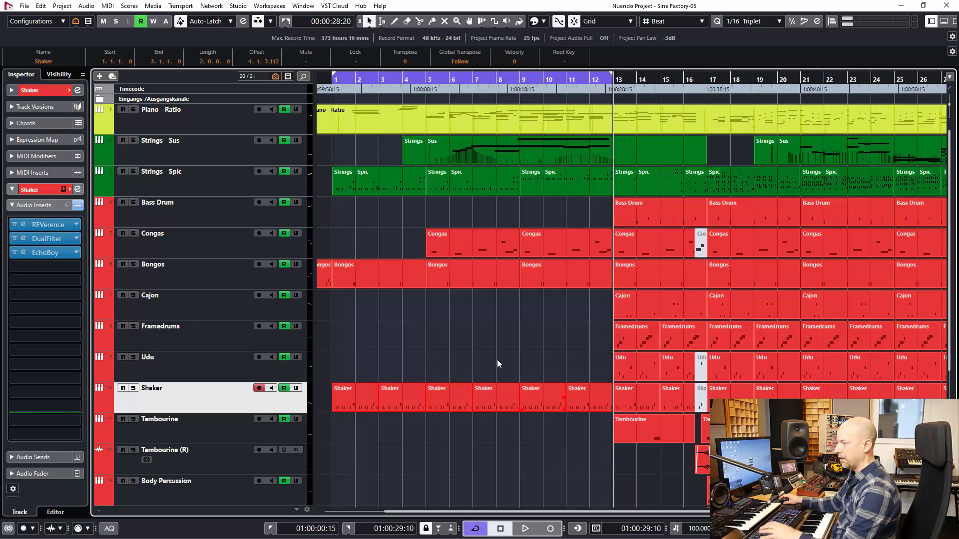
pyautogui.click(425, 355)
pyautogui.press('KP_1')
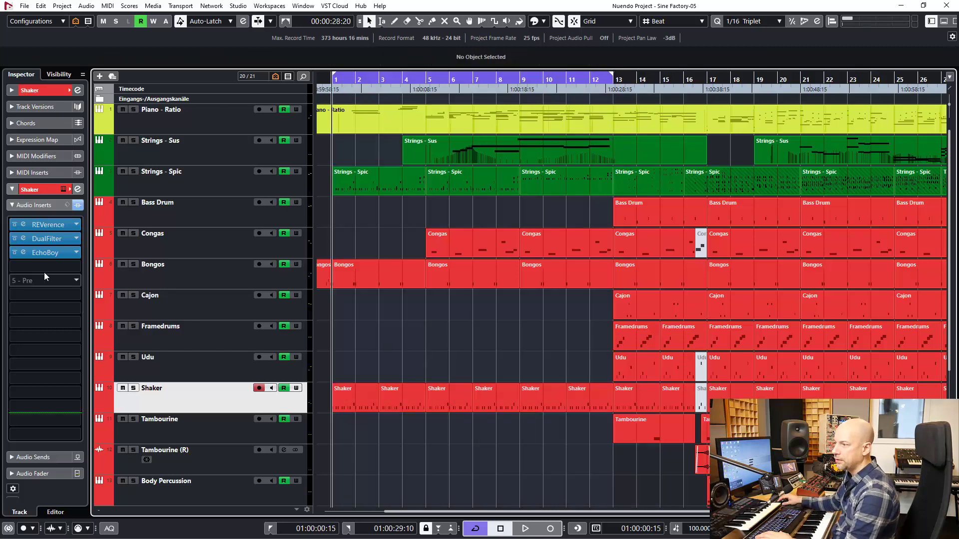
# Bypass the Shaker track's EchoBoy and DualFilter inserts and open its REVerence insert
pyautogui.click(14, 253)
pyautogui.click(15, 240)
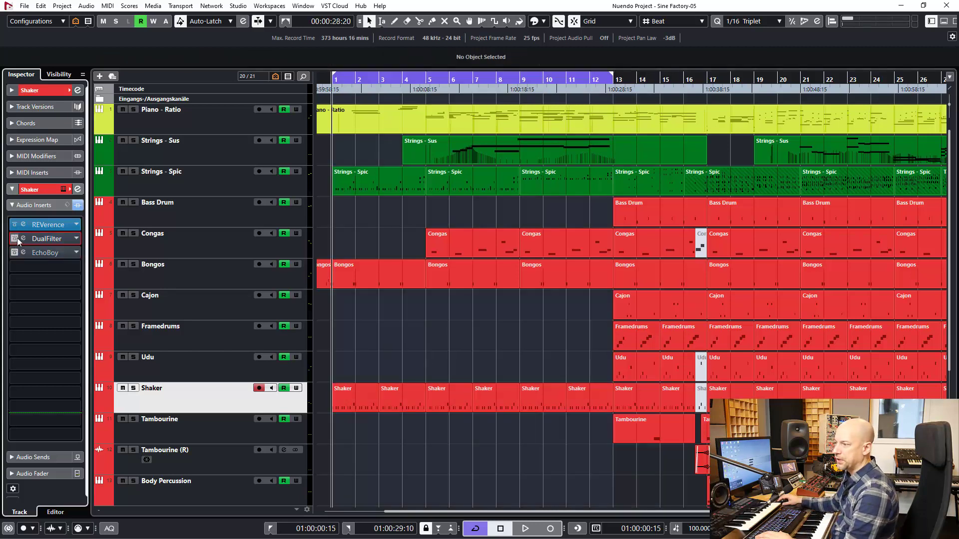
pyautogui.click(23, 223)
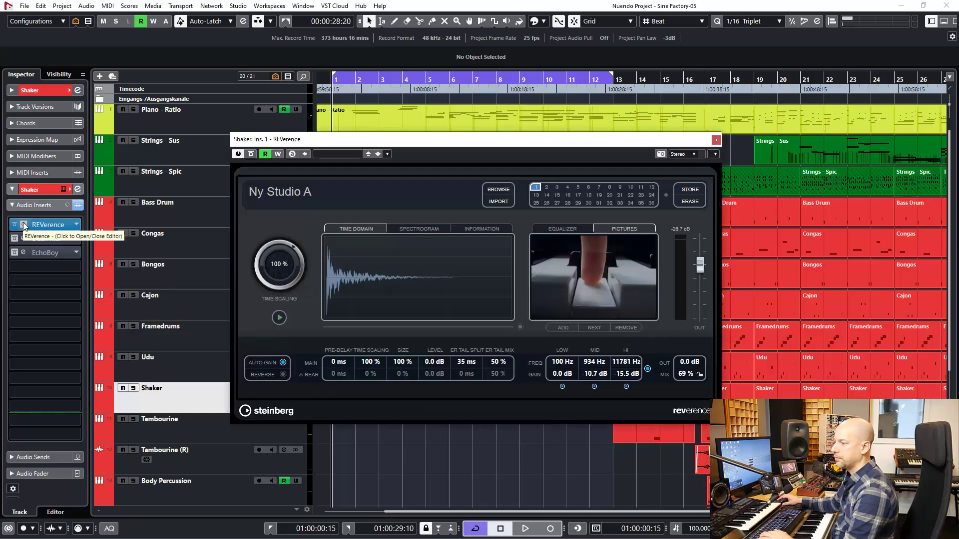
# Solo the Shaker track, compare its sound with REVerence bypassed and active, and close the effect window
pyautogui.press('s')
pyautogui.press('space')
pyautogui.click(251, 154)
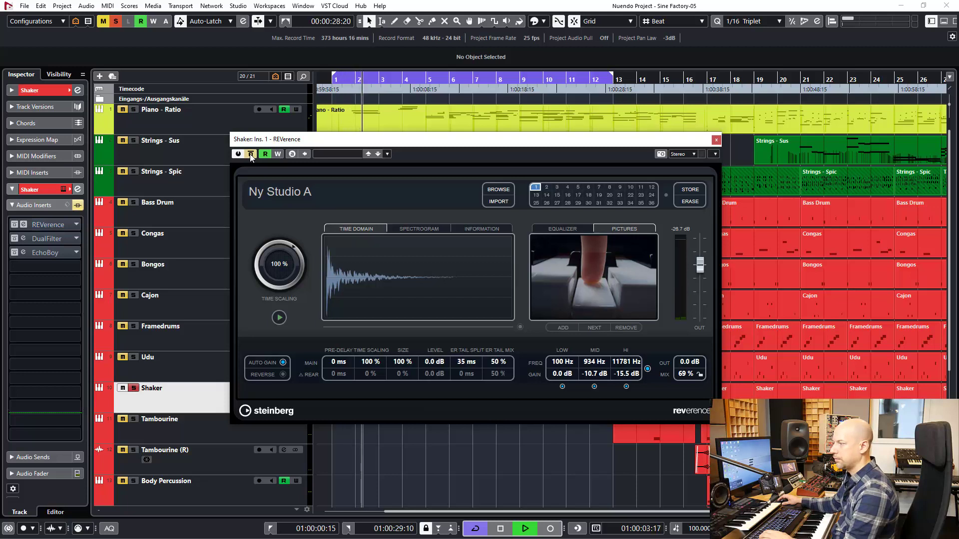
pyautogui.click(250, 154)
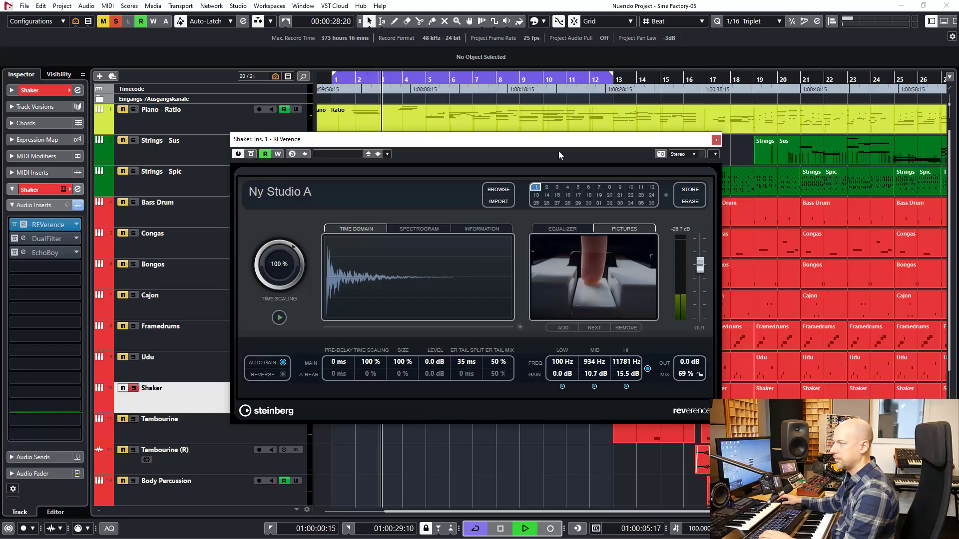
pyautogui.click(716, 140)
pyautogui.press('space')
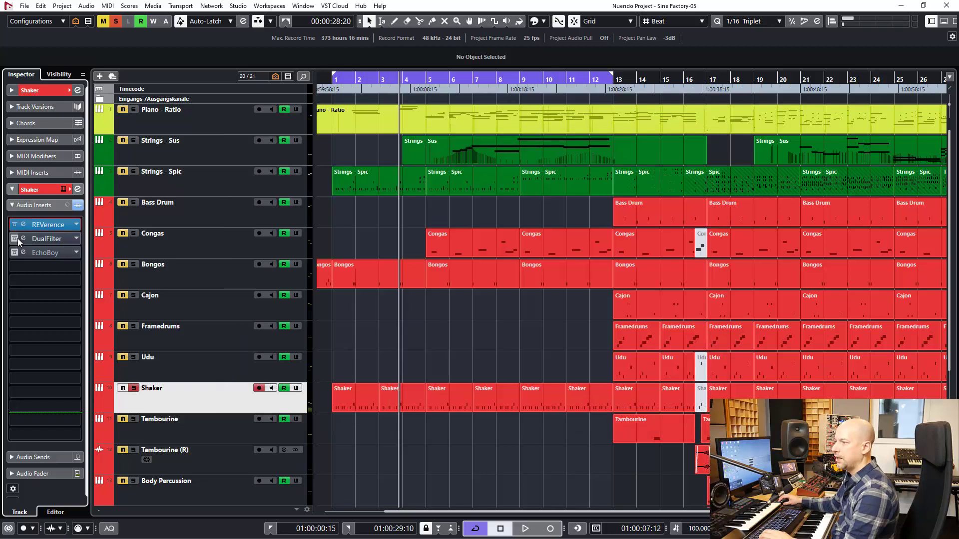
# Reactivate the Shaker track's DualFilter insert, scrub along the timeline to review its automated position, and close its window
pyautogui.click(20, 238)
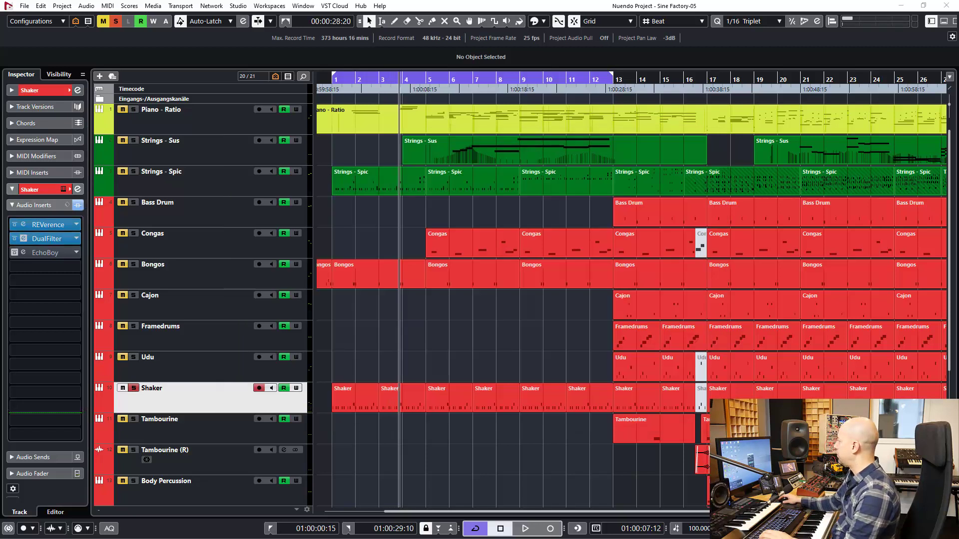
pyautogui.click(47, 238)
pyautogui.moveTo(95, 77); pyautogui.dragTo(199, 86)
pyautogui.click(351, 80)
pyautogui.moveTo(351, 80); pyautogui.dragTo(479, 89)
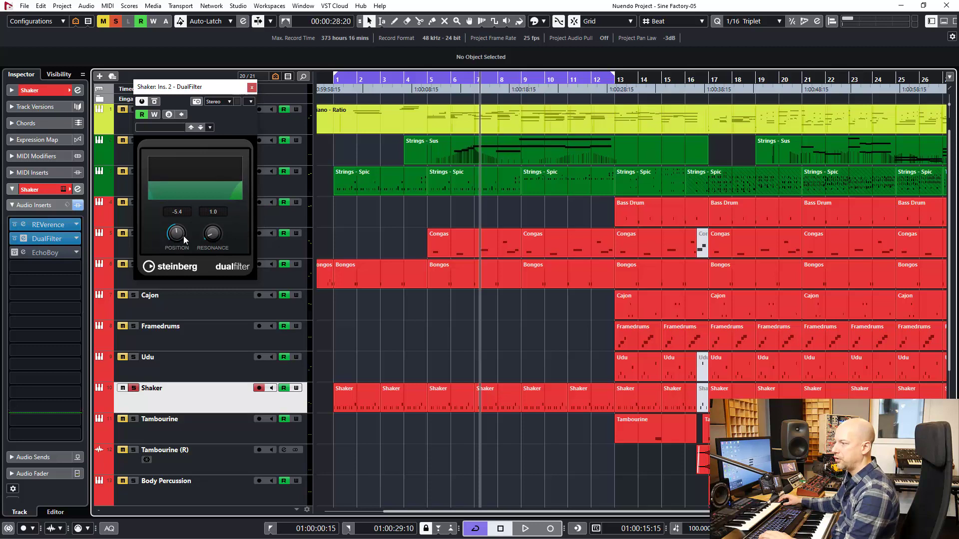
pyautogui.moveTo(562, 79); pyautogui.dragTo(651, 78)
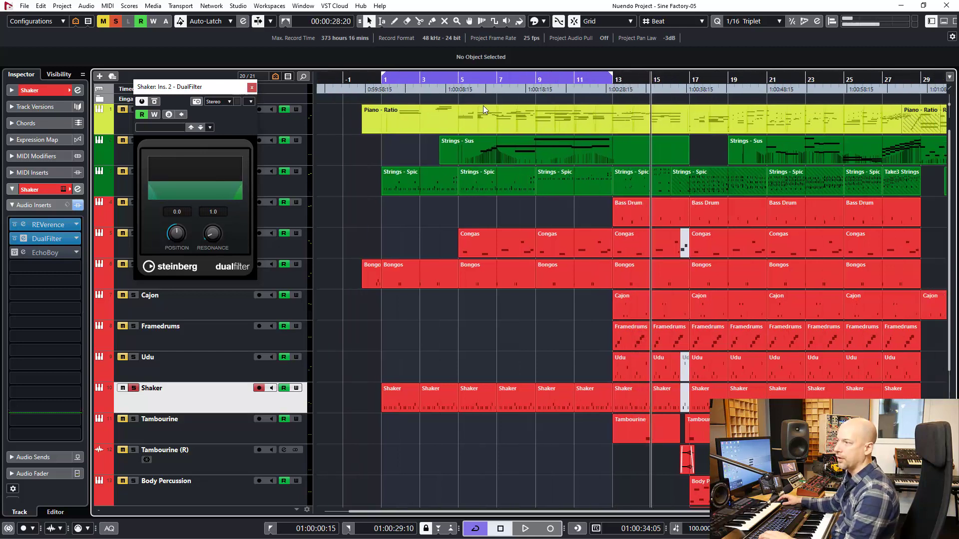
pyautogui.moveTo(230, 92); pyautogui.dragTo(294, 141)
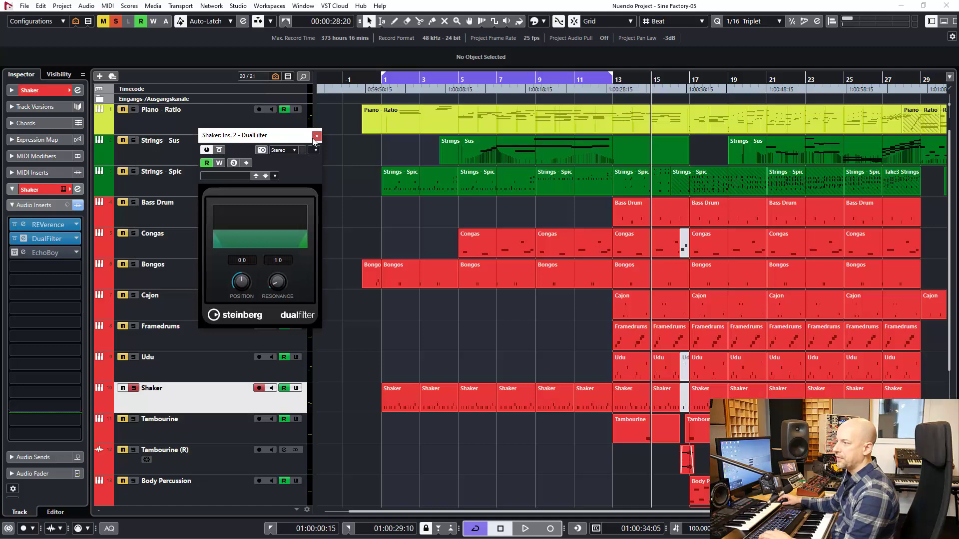
pyautogui.click(317, 137)
# Reactivate the Shaker track's EchoBoy insert, open its window, and return the playhead to bar 1
pyautogui.click(15, 254)
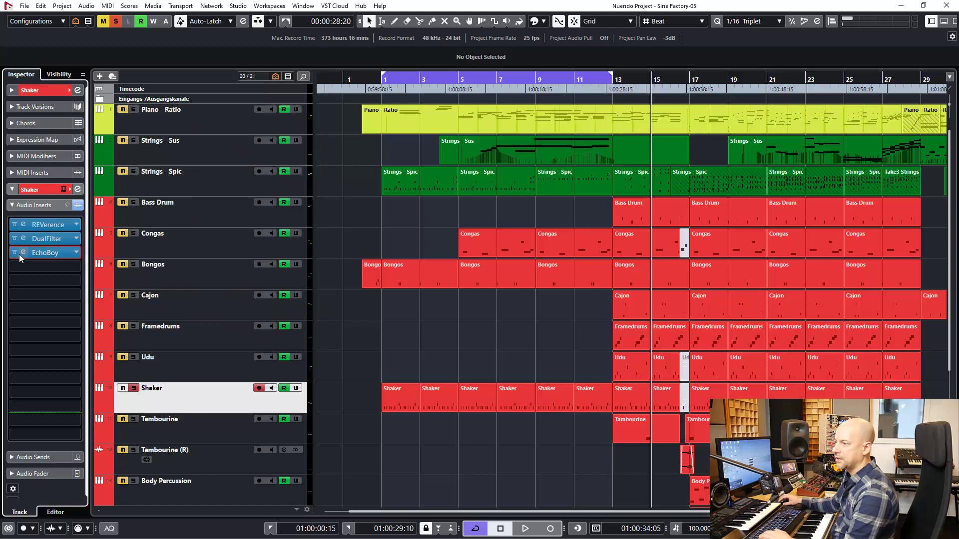
pyautogui.click(20, 254)
pyautogui.moveTo(355, 160); pyautogui.dragTo(331, 177)
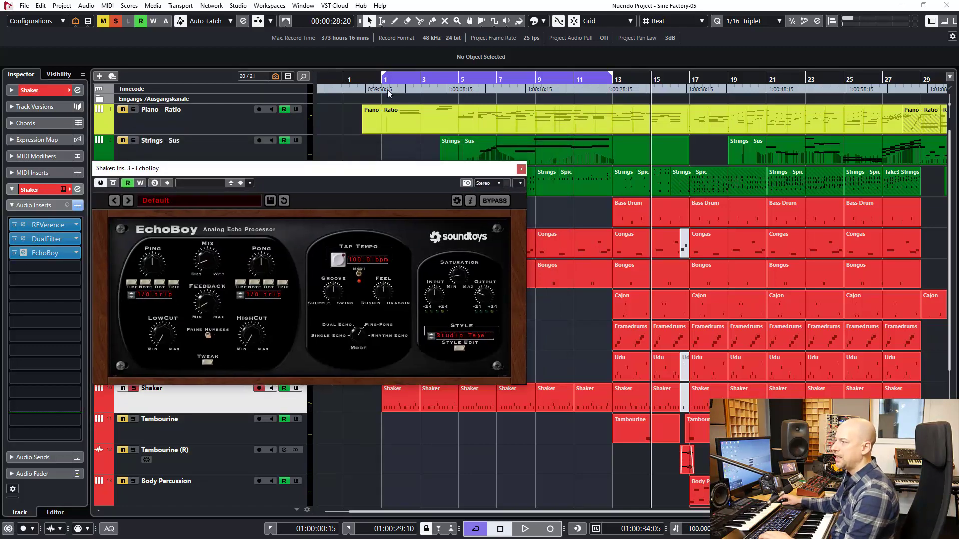
pyautogui.click(384, 82)
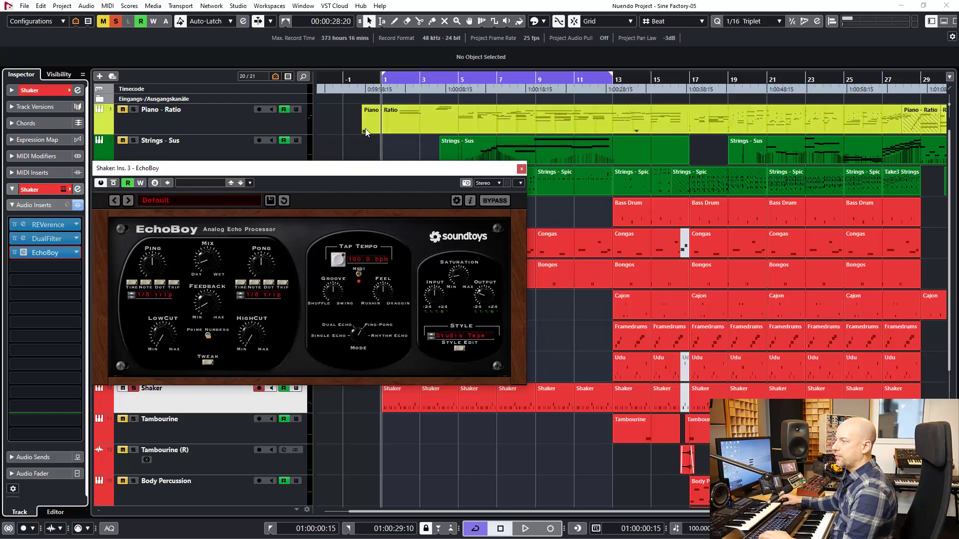
pyautogui.moveTo(374, 170); pyautogui.dragTo(433, 114)
# Play the Shaker part from bar 1, compare it with EchoBoy bypassed and active, and close the effect window
pyautogui.press('space')
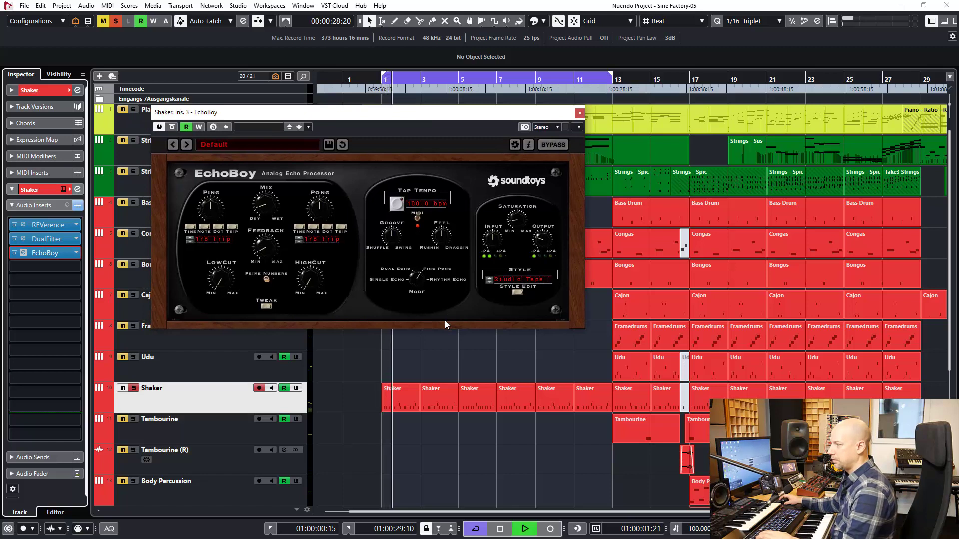
pyautogui.click(171, 127)
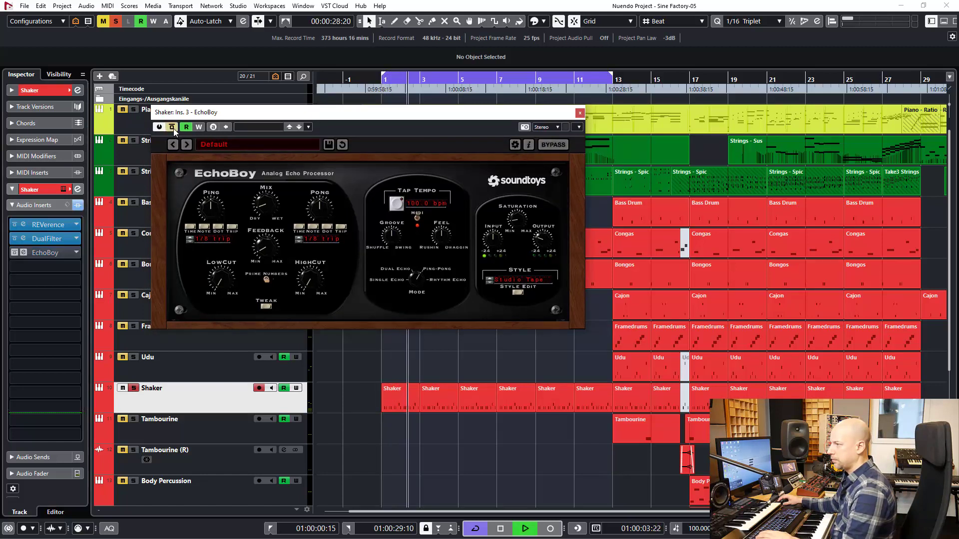
pyautogui.click(172, 127)
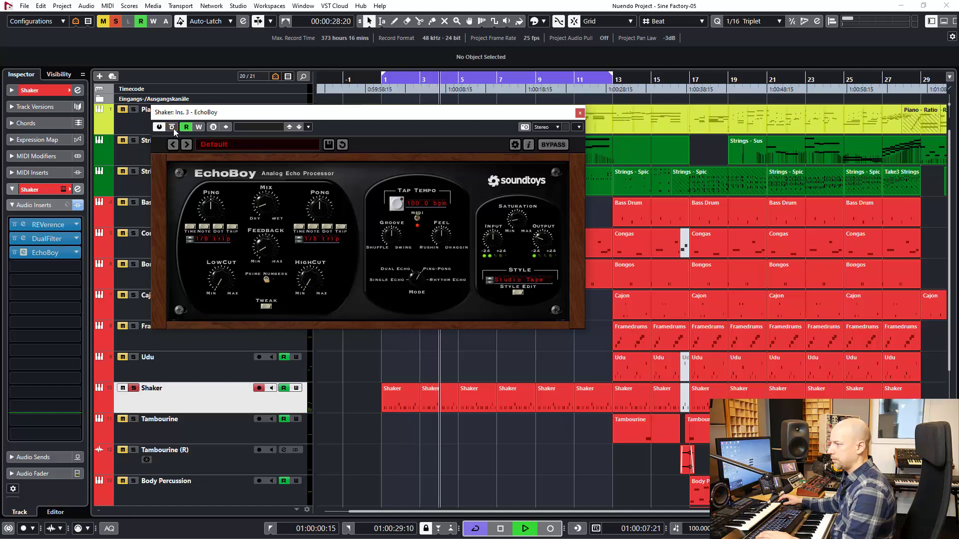
pyautogui.press('space')
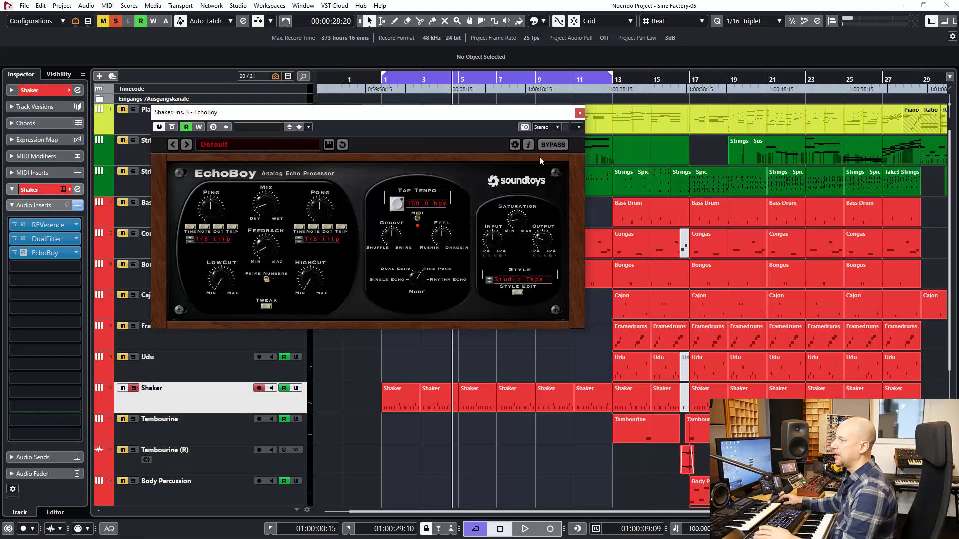
pyautogui.click(580, 113)
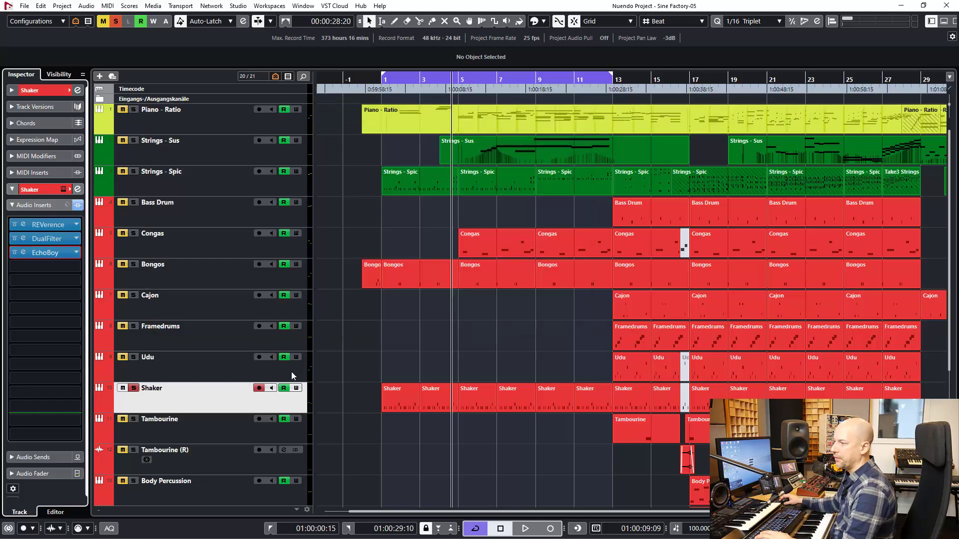
# Select the Tambourine track, unsolo the Shaker, and place the playhead near the end of the first Tambourine part
pyautogui.click(198, 414)
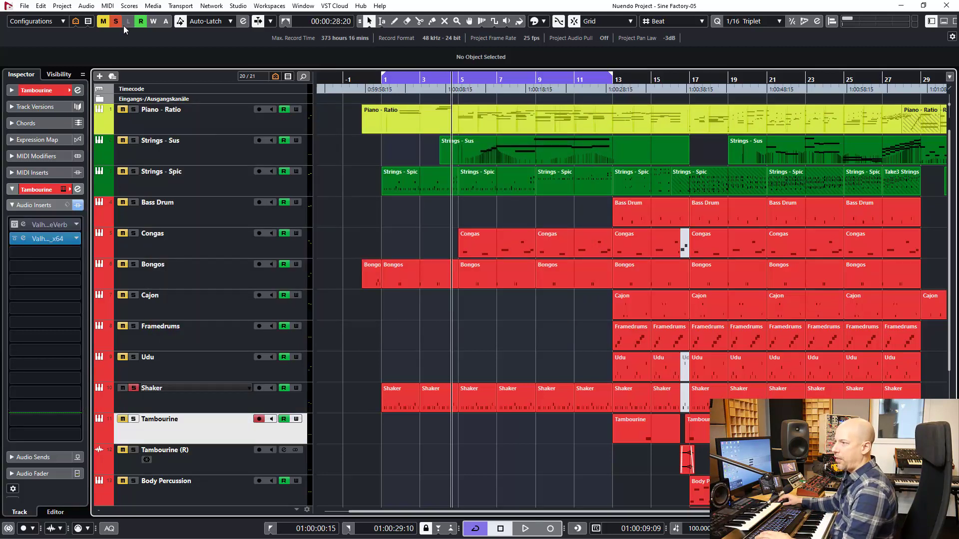
pyautogui.click(134, 388)
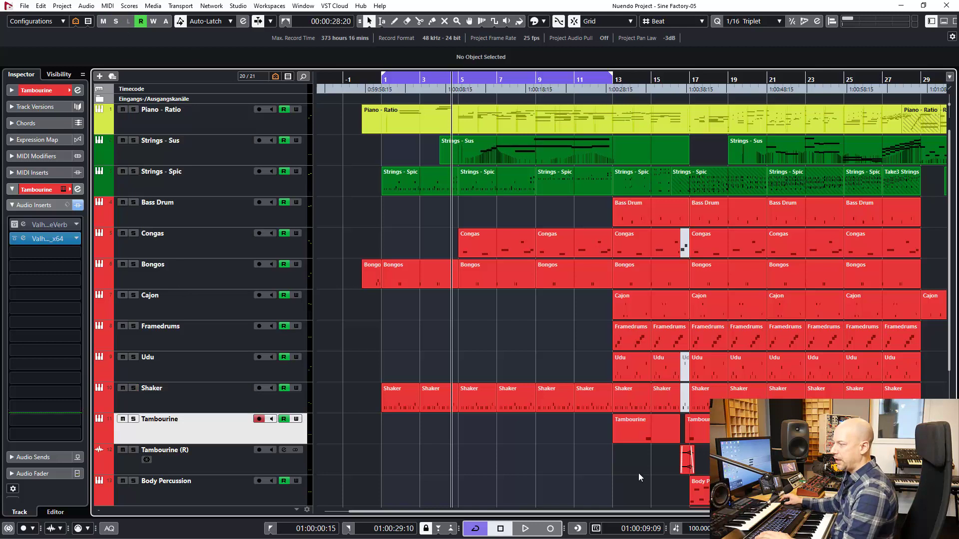
pyautogui.click(640, 427)
pyautogui.click(646, 78)
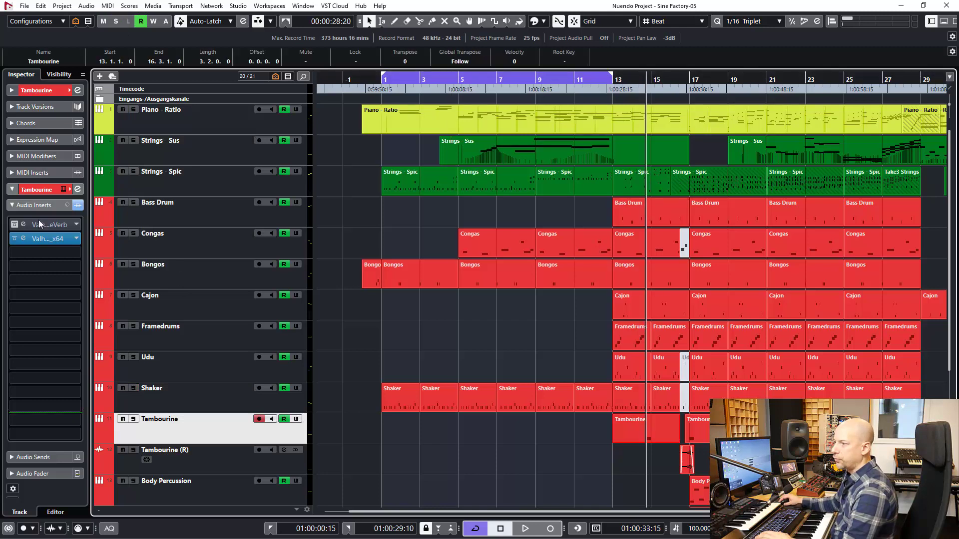
# Open the Tambourine track's ValhallaRoom insert, listen to the soloed track with its reverb, and remove the solo
pyautogui.click(23, 238)
pyautogui.moveTo(664, 230); pyautogui.dragTo(220, 86)
pyautogui.press('s')
pyautogui.press('space')
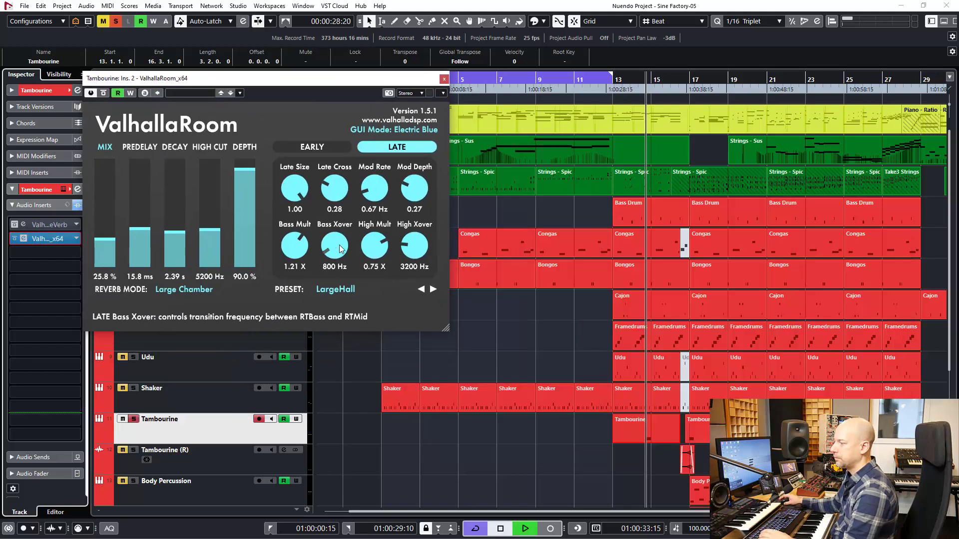
pyautogui.press('space')
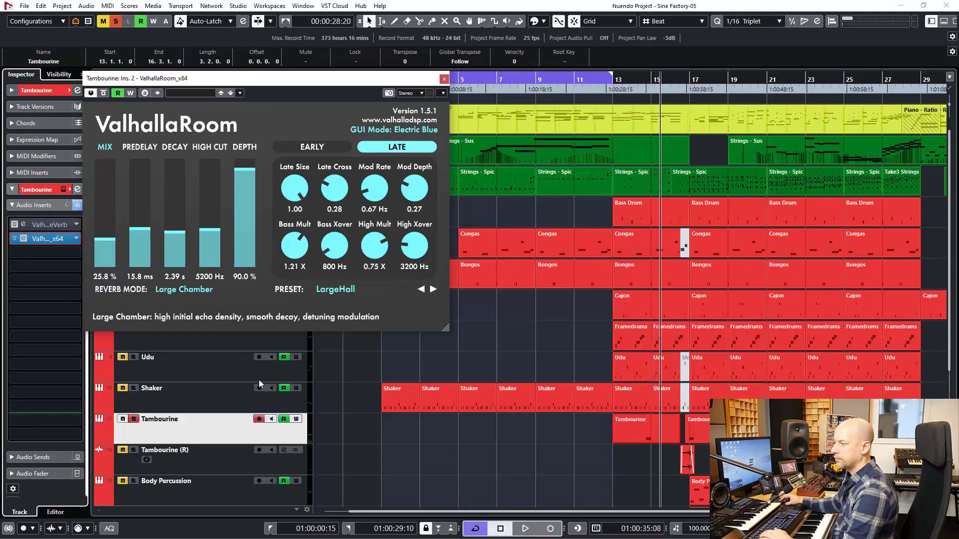
pyautogui.press('s')
# Select the Tambourine (R) track and place the playhead at the start of its reversed clip between bars 16 and 17
pyautogui.click(208, 457)
pyautogui.moveTo(681, 83); pyautogui.dragTo(680, 75)
pyautogui.hscroll(3, 585, 407)
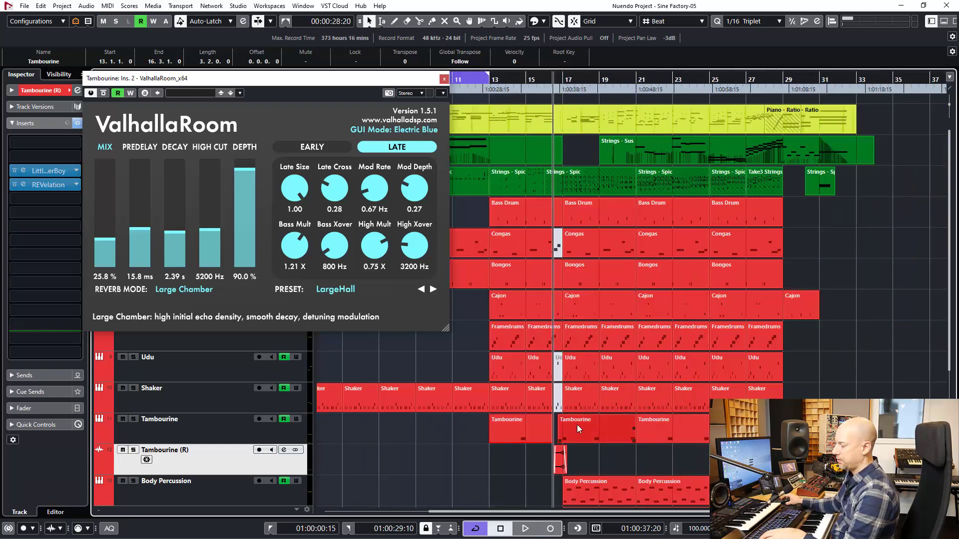
pyautogui.press('h')
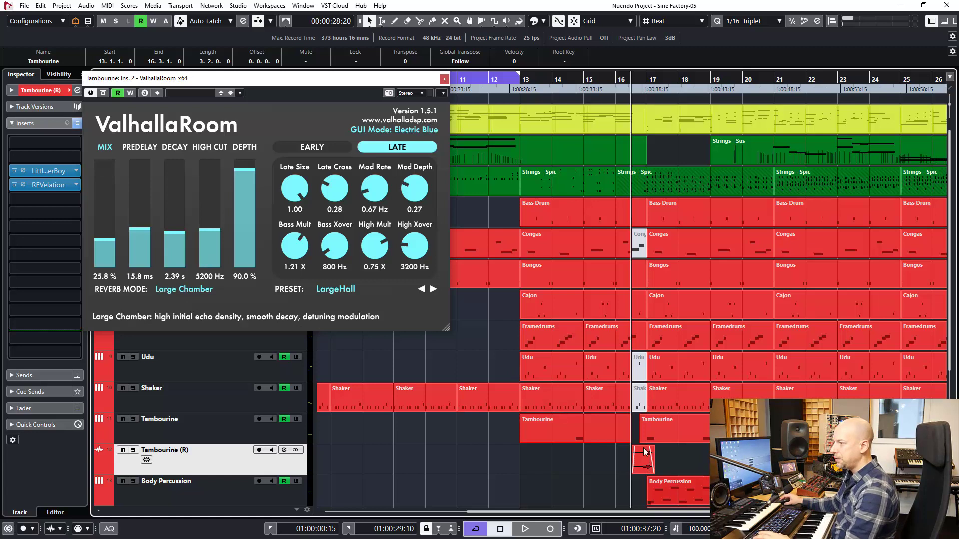
# Bypass the Tambourine (R) track's REVelation and LittleAlterBoy inserts, solo the track, and listen to the dry reversed clip
pyautogui.click(13, 186)
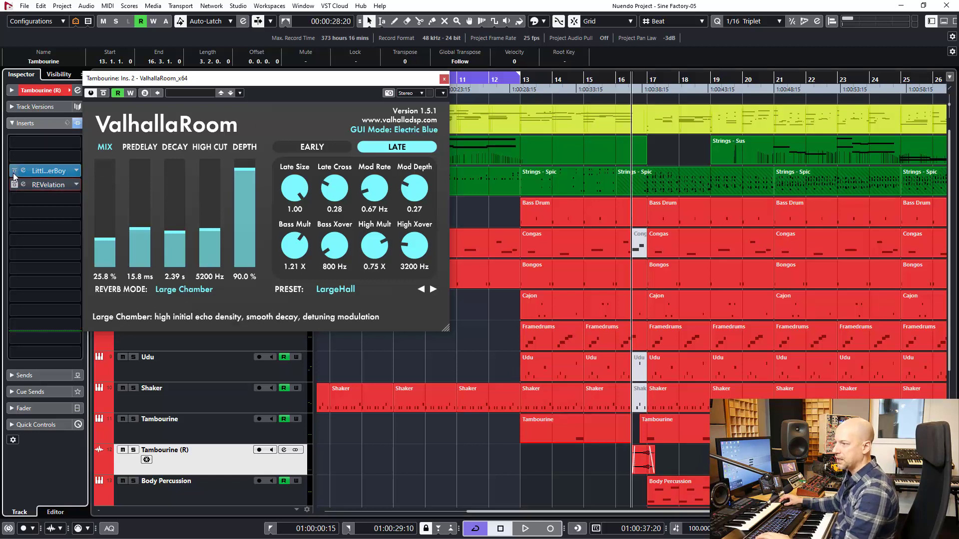
pyautogui.click(14, 172)
pyautogui.press('space')
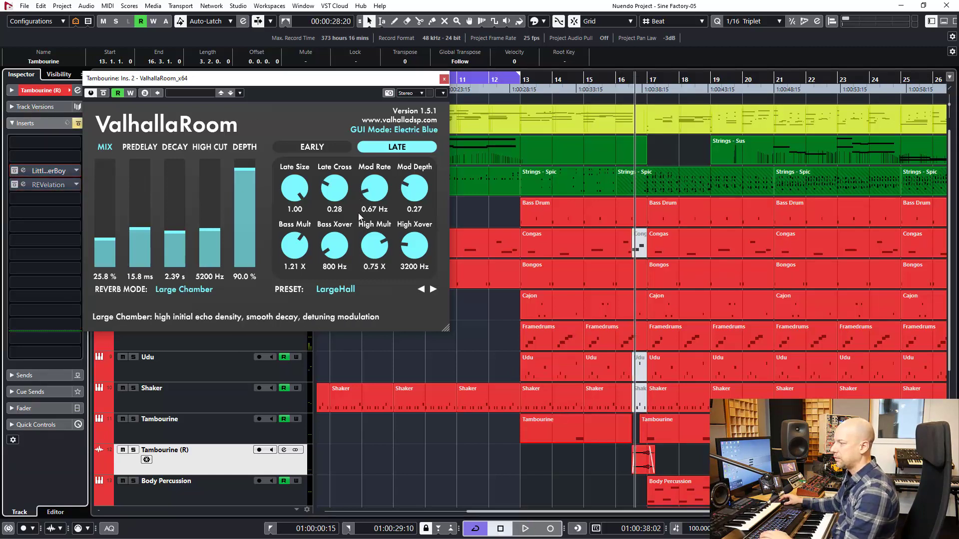
pyautogui.press('s')
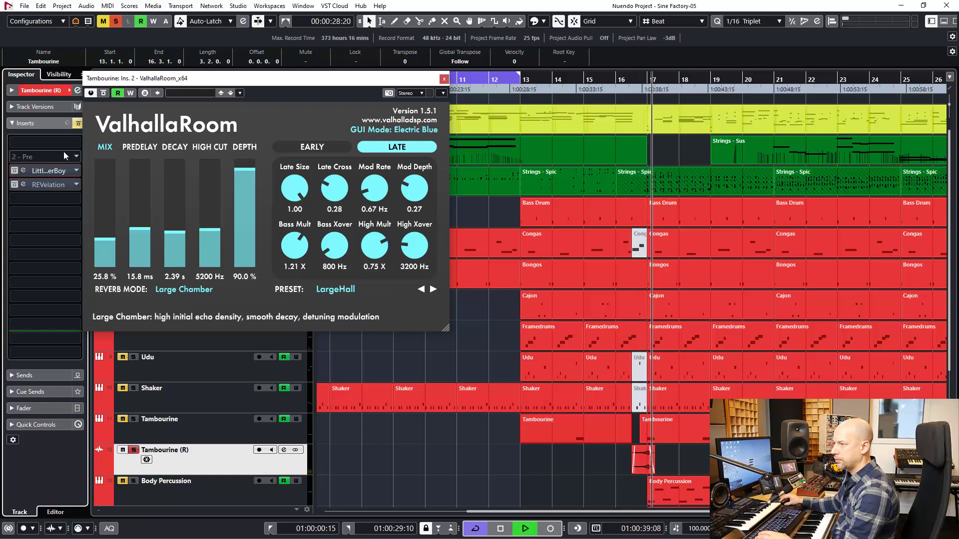
pyautogui.press('space')
# Reactivate and open the LittleAlterBoy insert on Tambourine (R), and play the reversed clip from its start with the effect
pyautogui.click(14, 171)
pyautogui.click(23, 171)
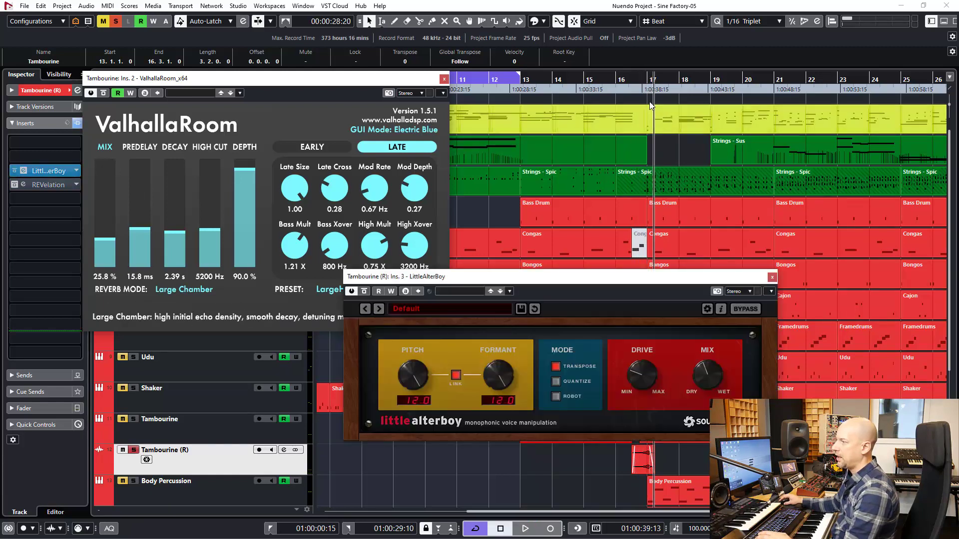
pyautogui.click(631, 82)
pyautogui.moveTo(541, 281); pyautogui.dragTo(251, 252)
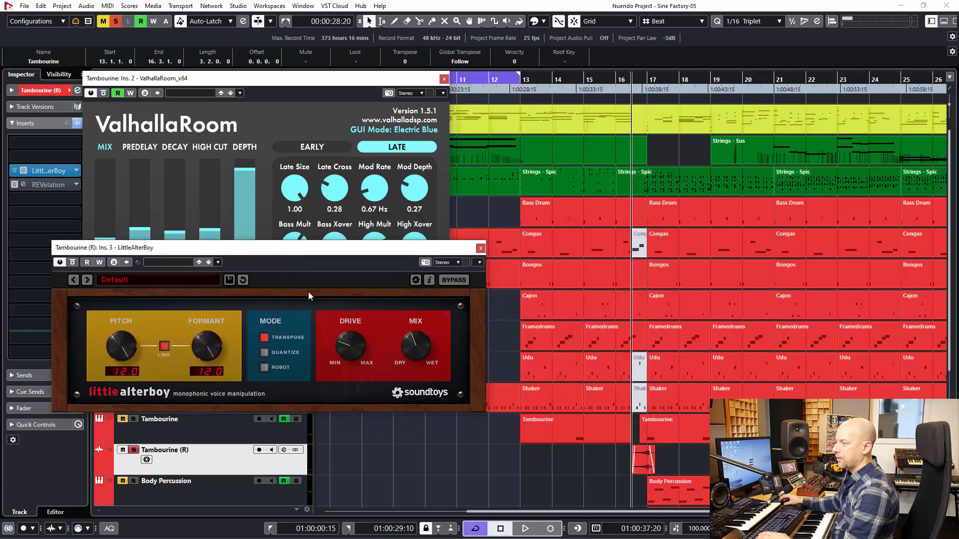
pyautogui.press('space')
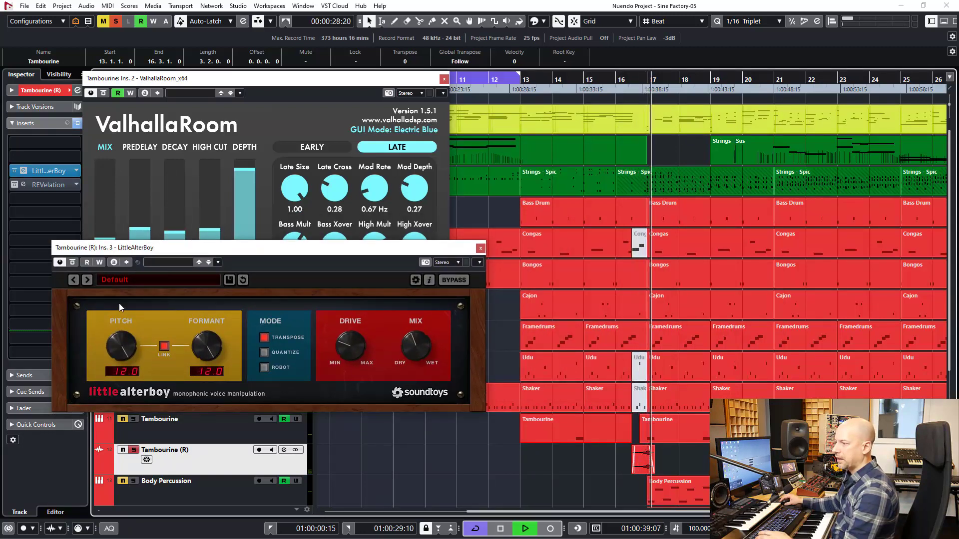
pyautogui.press('space')
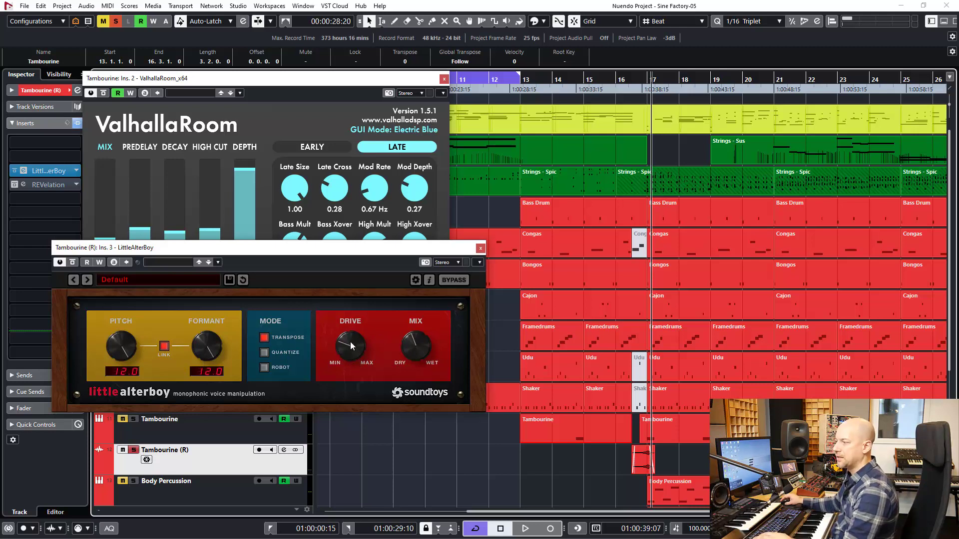
# Audition LittleAlterBoy on the reversed clip with Drive at minimum and then raised again, and close its window
pyautogui.click(631, 83)
pyautogui.moveTo(348, 340); pyautogui.dragTo(337, 389)
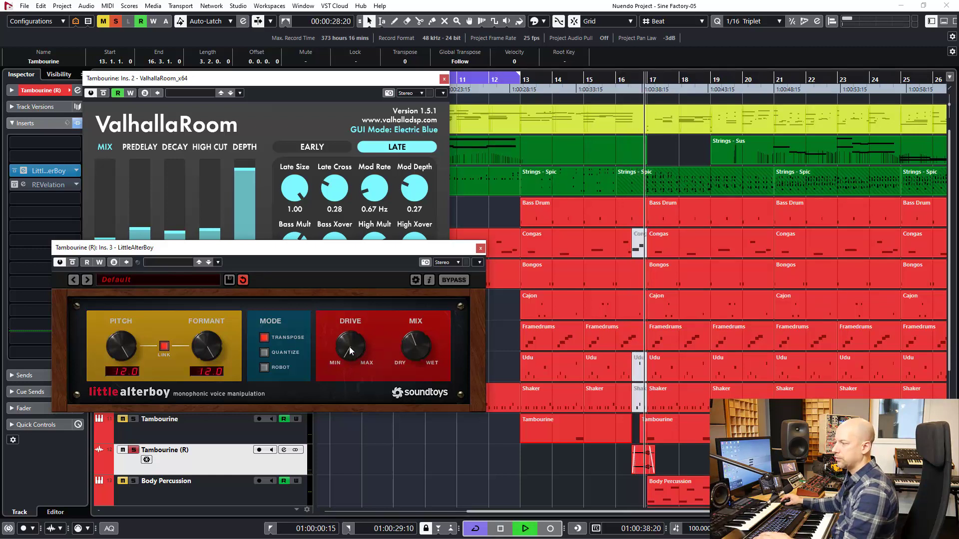
pyautogui.press('space')
pyautogui.moveTo(349, 347); pyautogui.dragTo(351, 324)
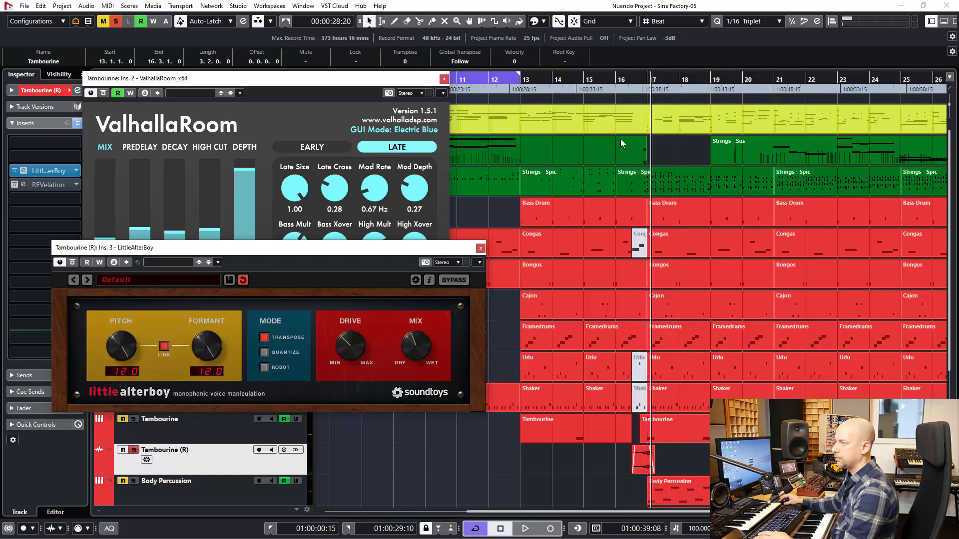
pyautogui.click(631, 80)
pyautogui.press('space')
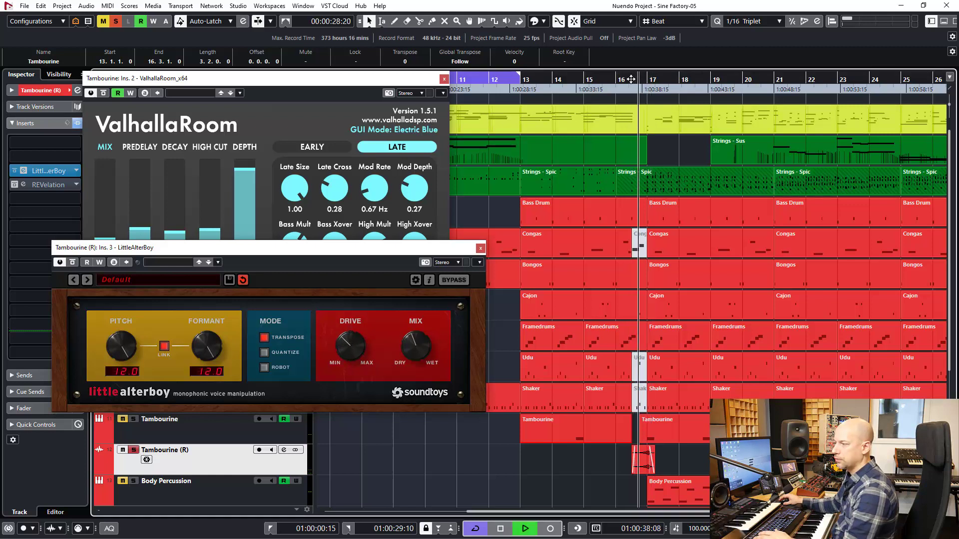
pyautogui.press('space')
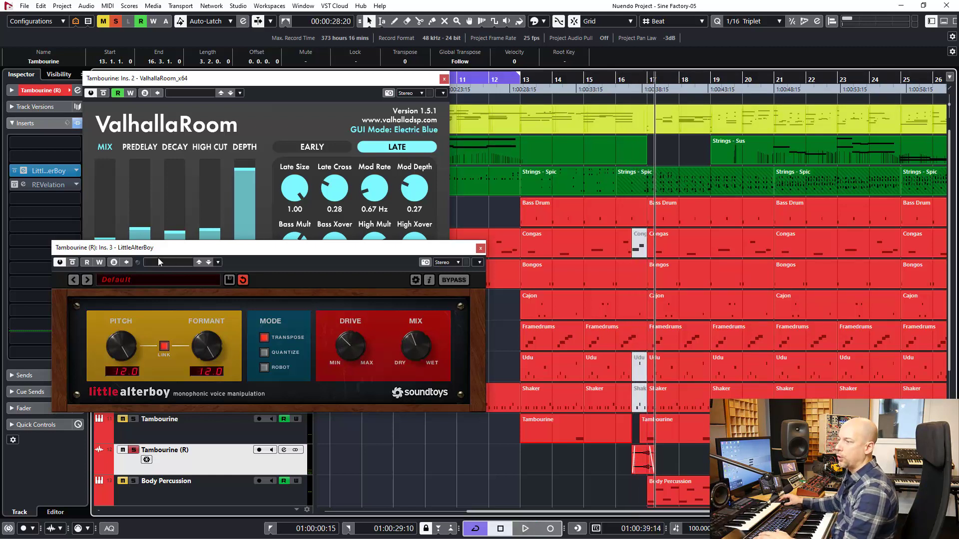
pyautogui.click(482, 248)
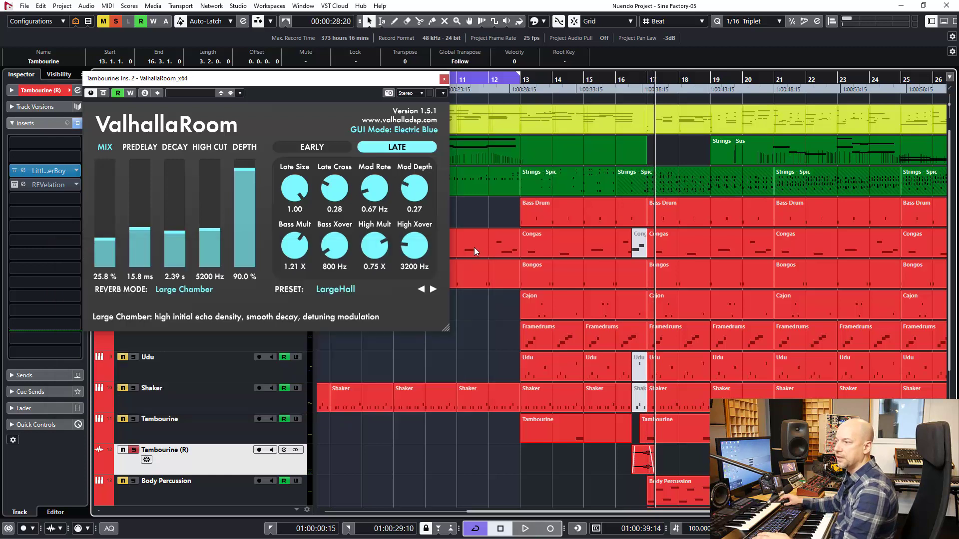
# Reactivate the REVelation insert on Tambourine (R), review its settings, and close the REVelation and ValhallaRoom windows
pyautogui.click(15, 185)
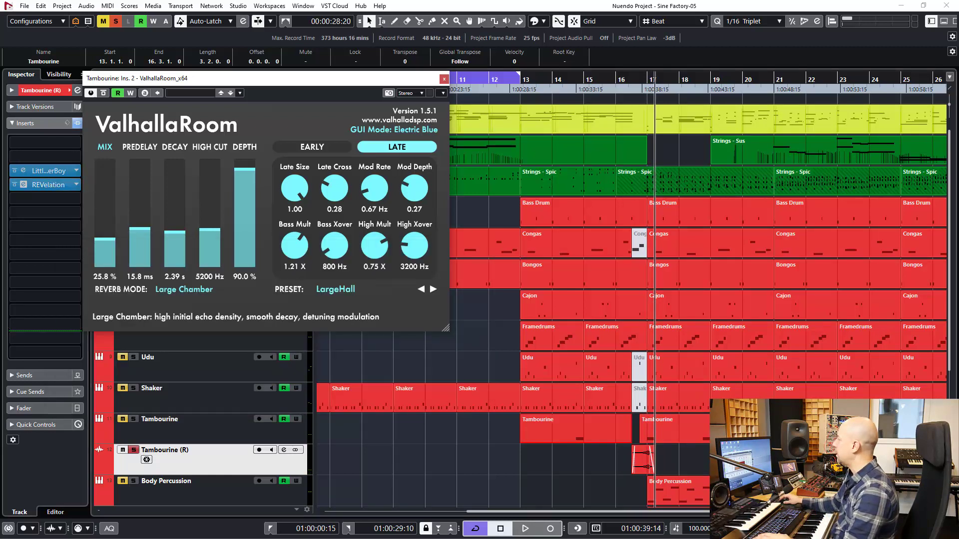
pyautogui.moveTo(420, 155); pyautogui.dragTo(401, 152)
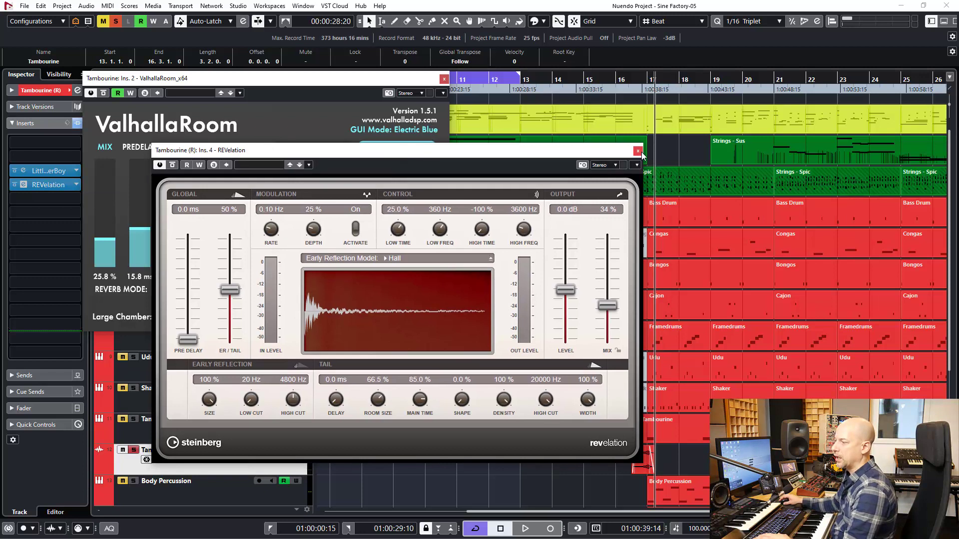
pyautogui.click(638, 151)
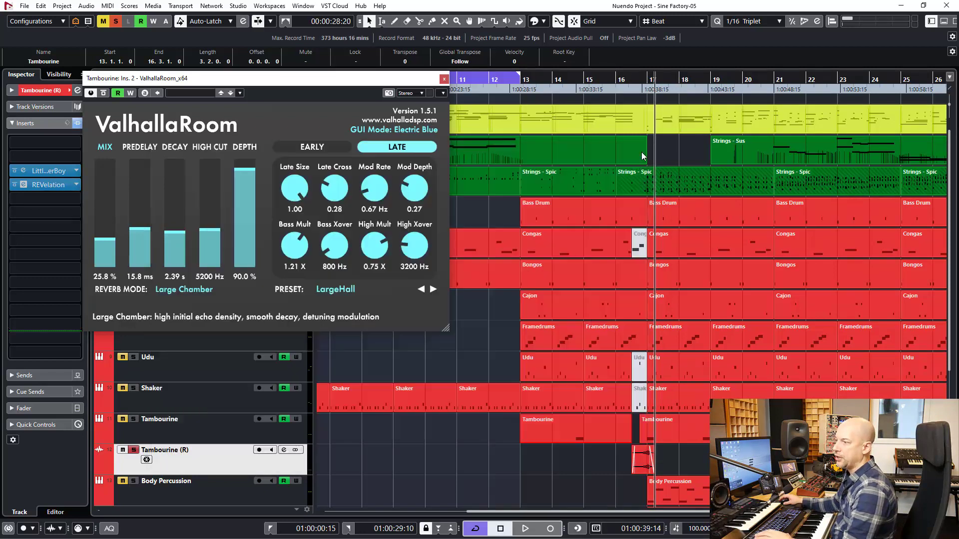
pyautogui.click(444, 79)
# Play the soloed reversed tambourine clip with both inserts active, stop playback, and clear the object selection and solo
pyautogui.click(624, 88)
pyautogui.press('space')
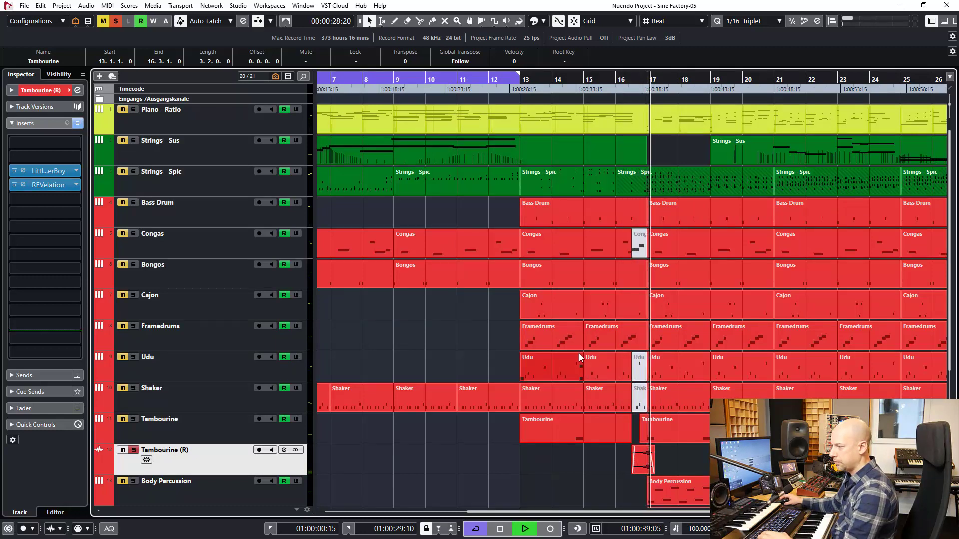
pyautogui.click(561, 480)
pyautogui.press('space')
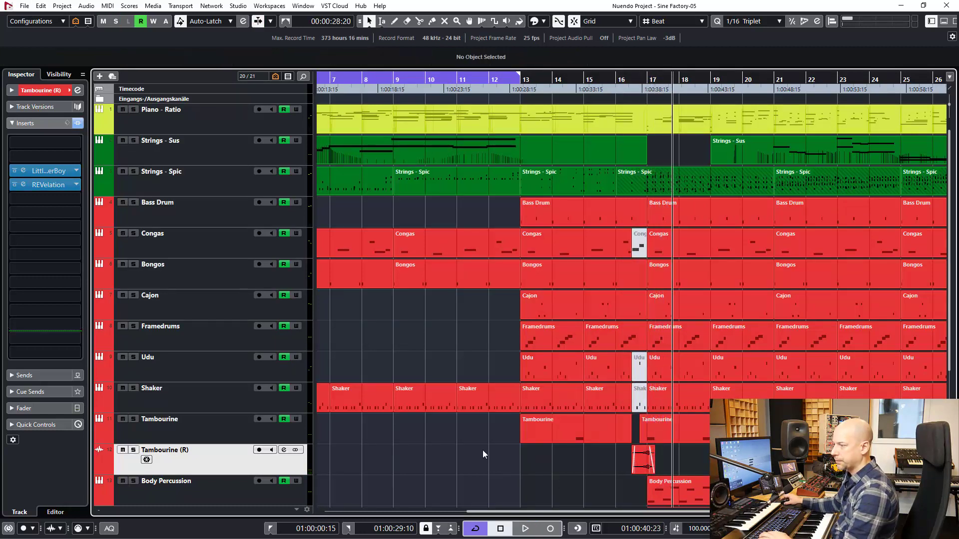
# Select the Body Percussion track, place the playhead at bar 17 where its parts begin, and solo the track
pyautogui.scroll(-4, 482, 449)
pyautogui.click(177, 340)
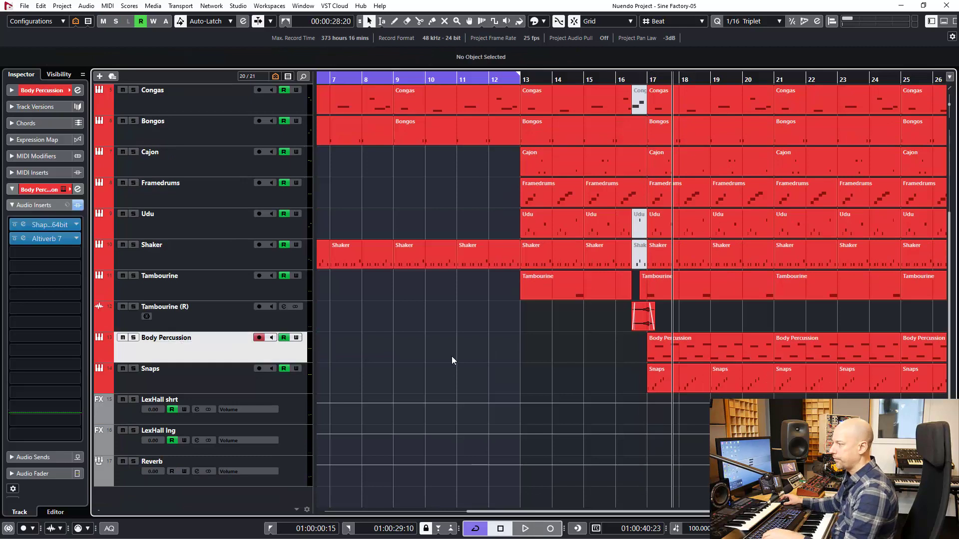
pyautogui.hscroll(3, 452, 356)
pyautogui.click(521, 79)
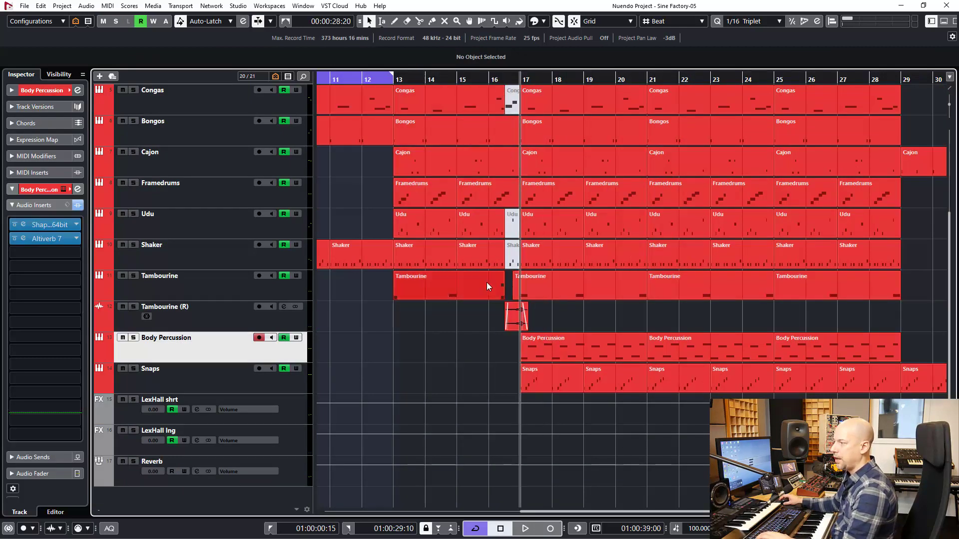
pyautogui.press('s')
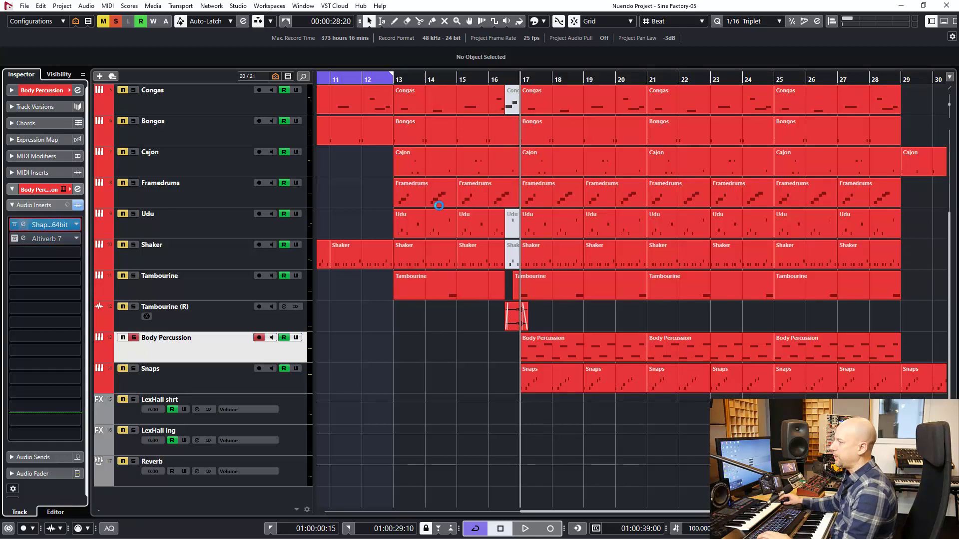
# Review the ShaperBox pan settings on Body Percussion, audition the soloed track, and close the plug-in window
pyautogui.moveTo(462, 188); pyautogui.dragTo(337, 136)
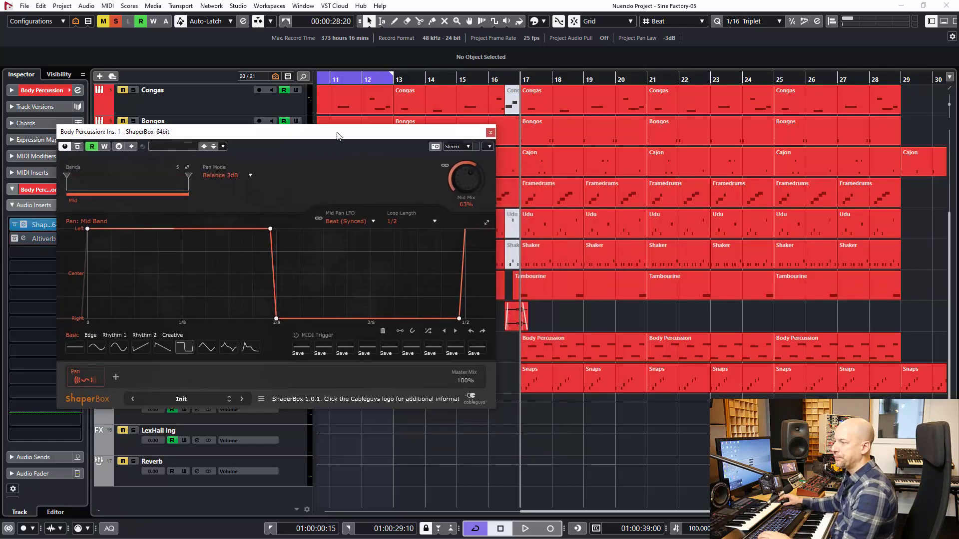
pyautogui.press('space')
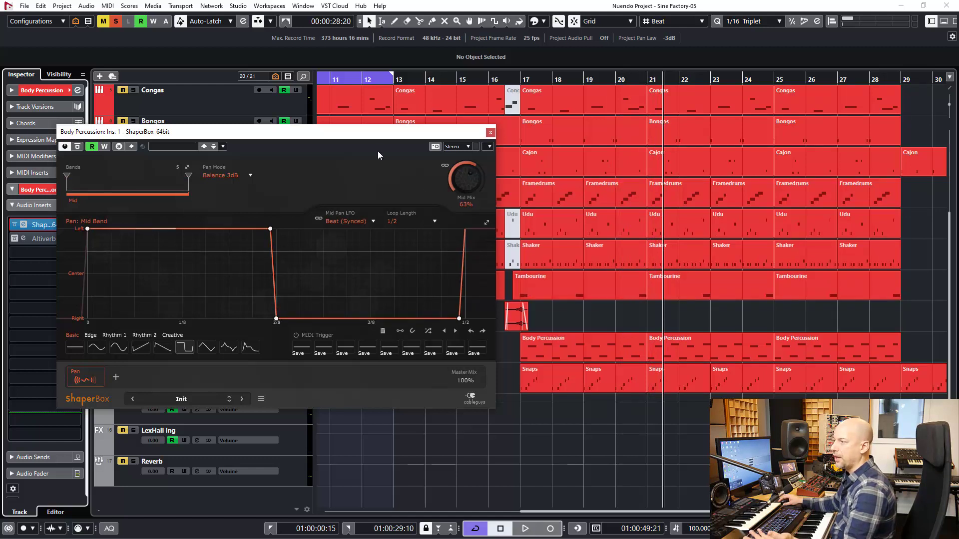
pyautogui.moveTo(369, 136); pyautogui.dragTo(503, 156)
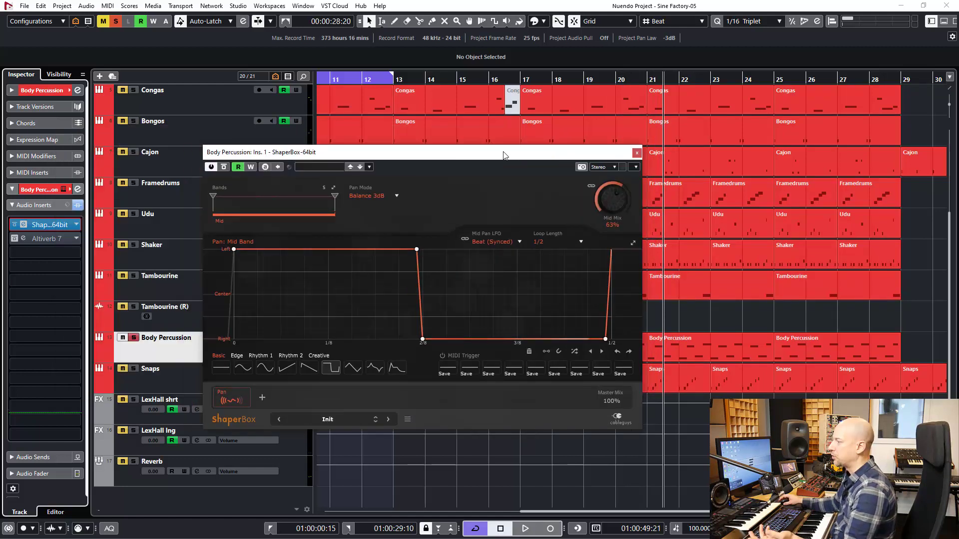
pyautogui.click(637, 152)
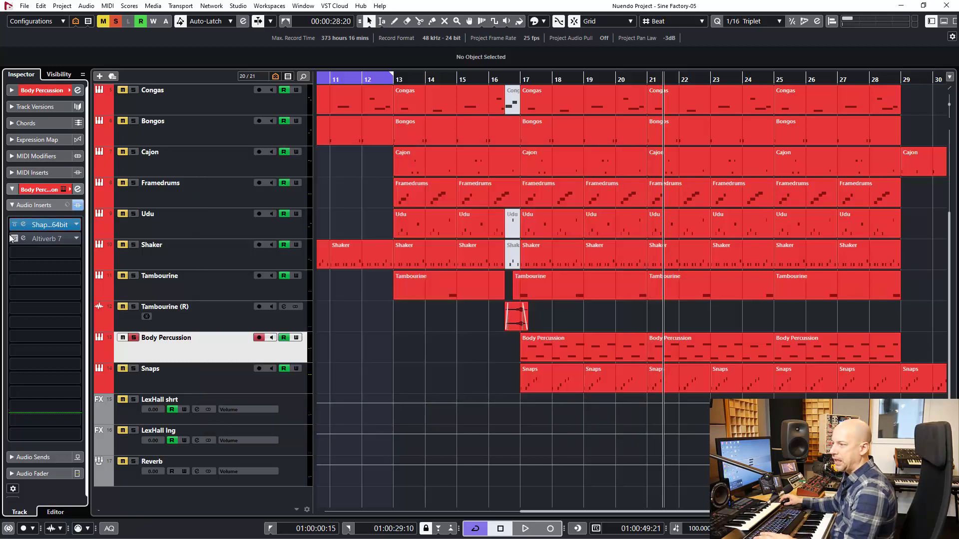
# Activate the Altiverb 7 insert on Body Percussion, audition the track from just before bar 17, and close the plug-in window
pyautogui.click(22, 240)
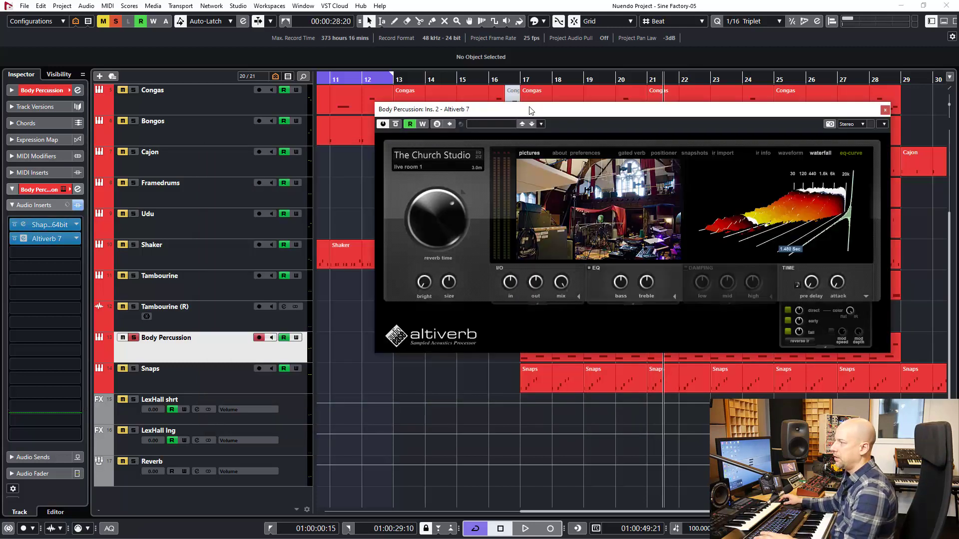
pyautogui.moveTo(549, 104); pyautogui.dragTo(255, 242)
pyautogui.click(494, 78)
pyautogui.press('space')
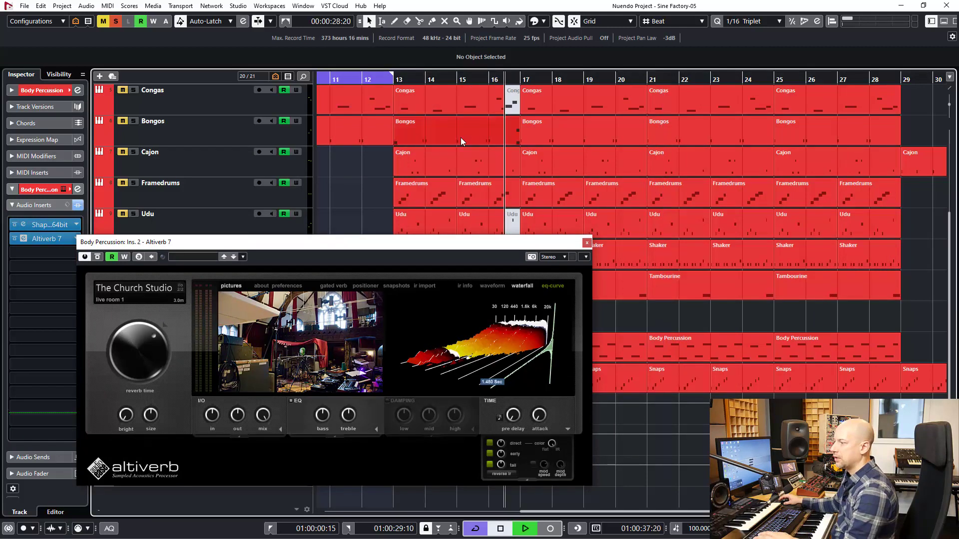
pyautogui.moveTo(434, 251); pyautogui.dragTo(406, 196)
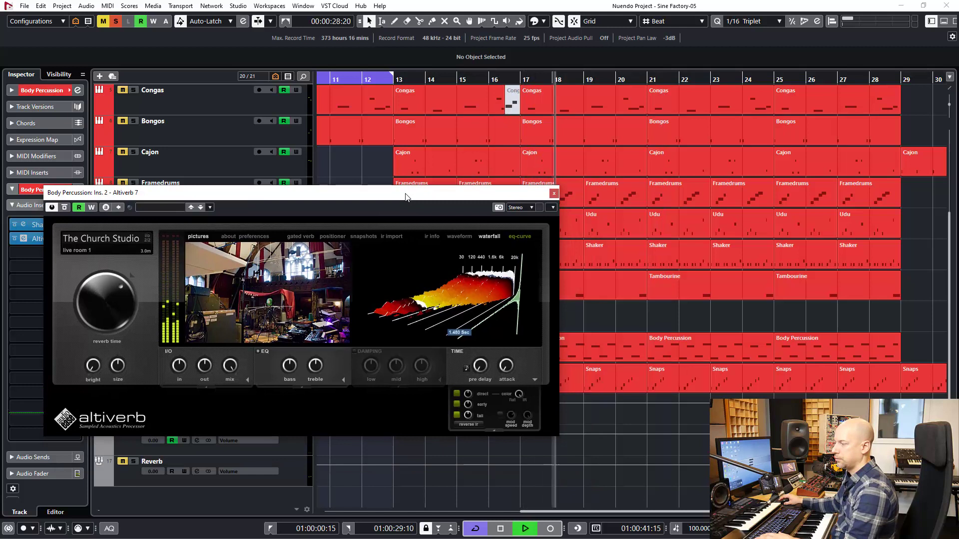
pyautogui.click(554, 192)
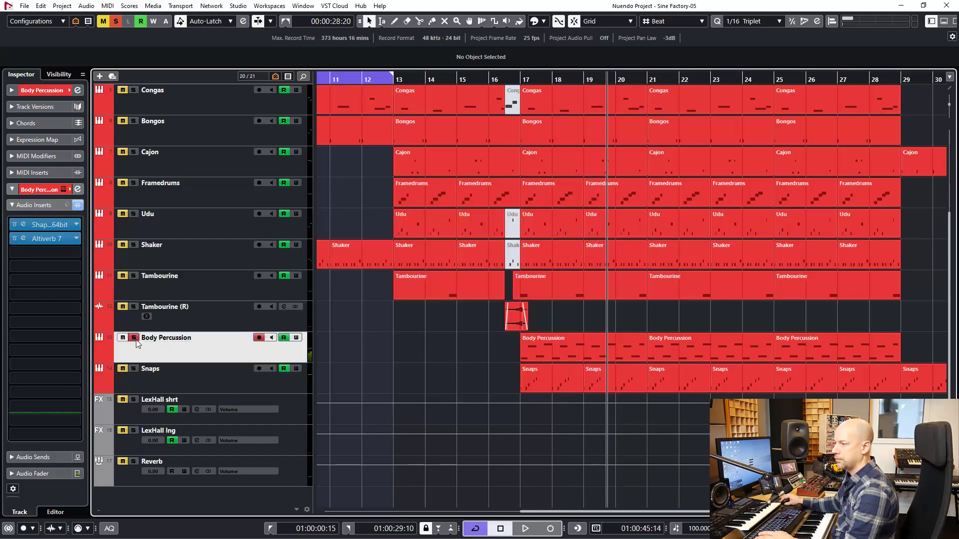
# Select and solo the Snaps track, and place the playhead just before bar 17
pyautogui.click(163, 373)
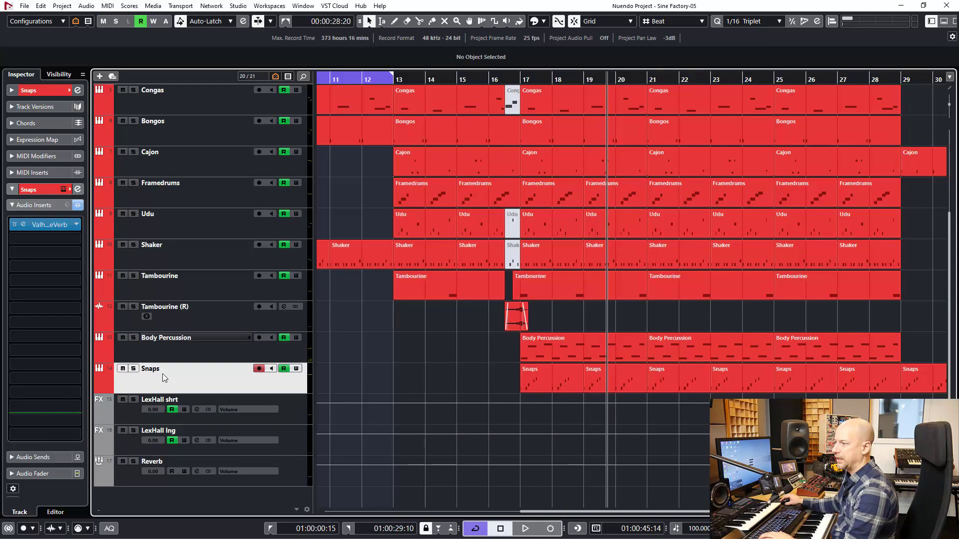
pyautogui.click(134, 369)
pyautogui.click(510, 80)
# Audition Snaps with its ValhallaVintageVerb insert bypassed and active again, close the plug-in window, and stop playback
pyautogui.click(27, 229)
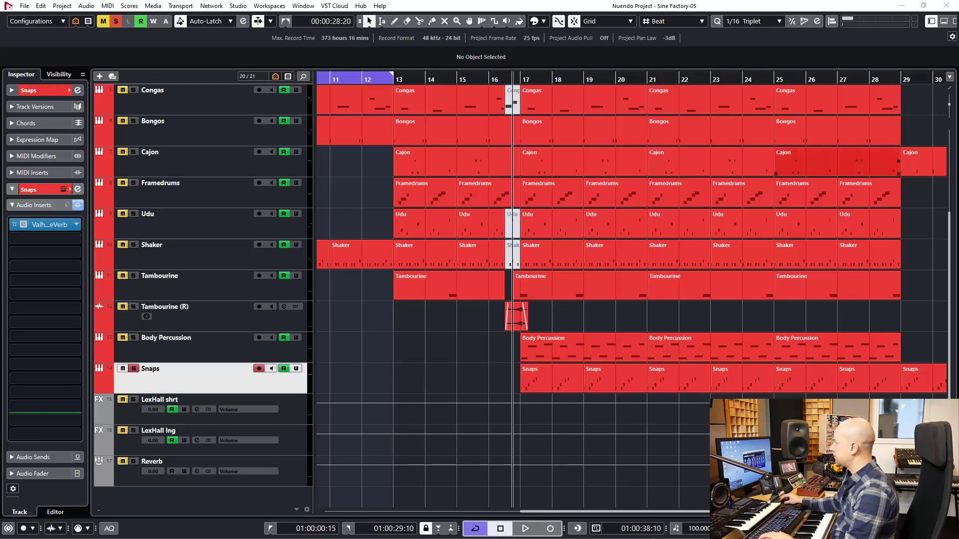
pyautogui.moveTo(195, 272); pyautogui.dragTo(61, 238)
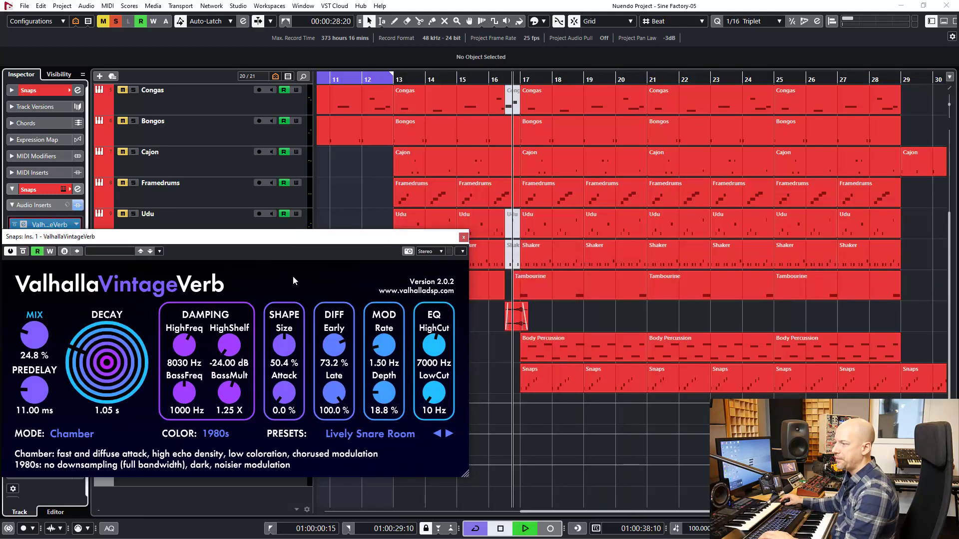
pyautogui.moveTo(319, 241); pyautogui.dragTo(363, 288)
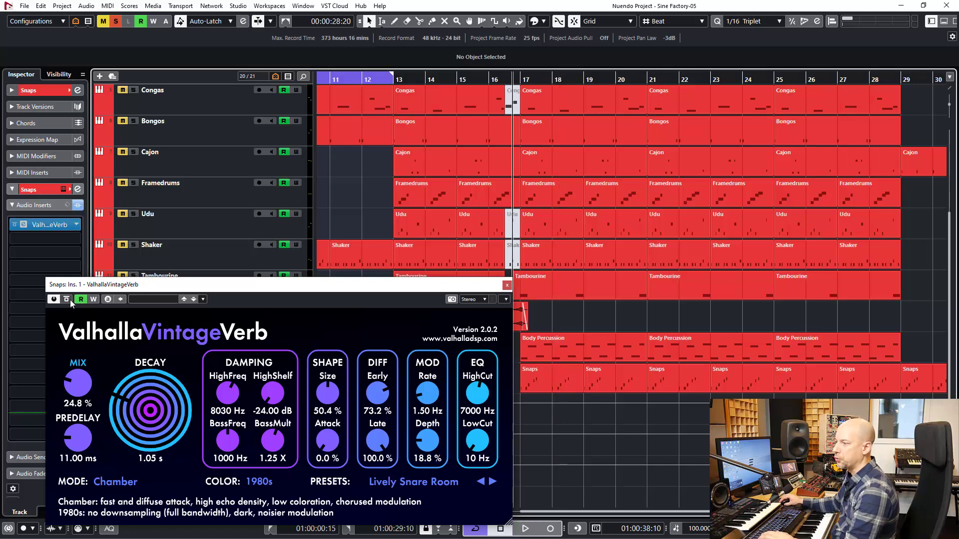
pyautogui.click(66, 298)
pyautogui.press('space')
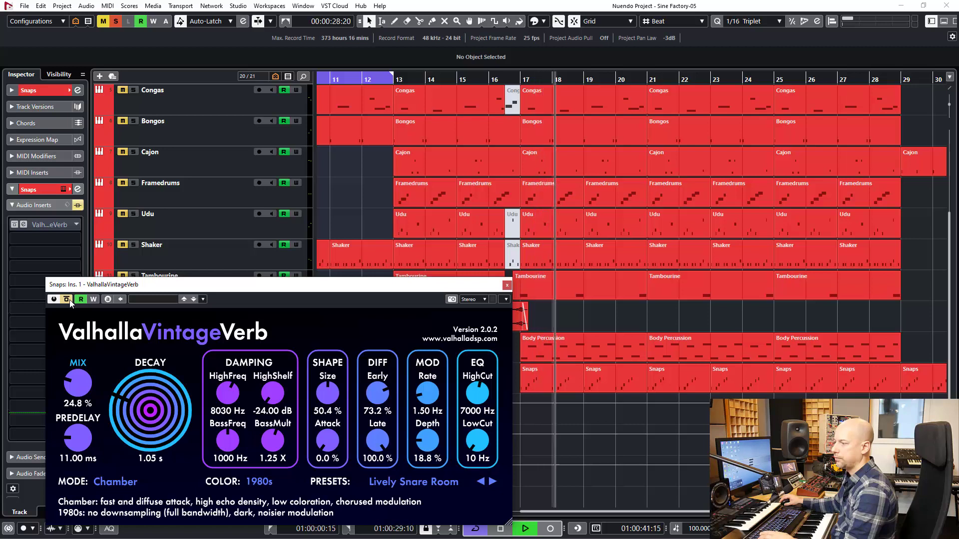
pyautogui.click(68, 300)
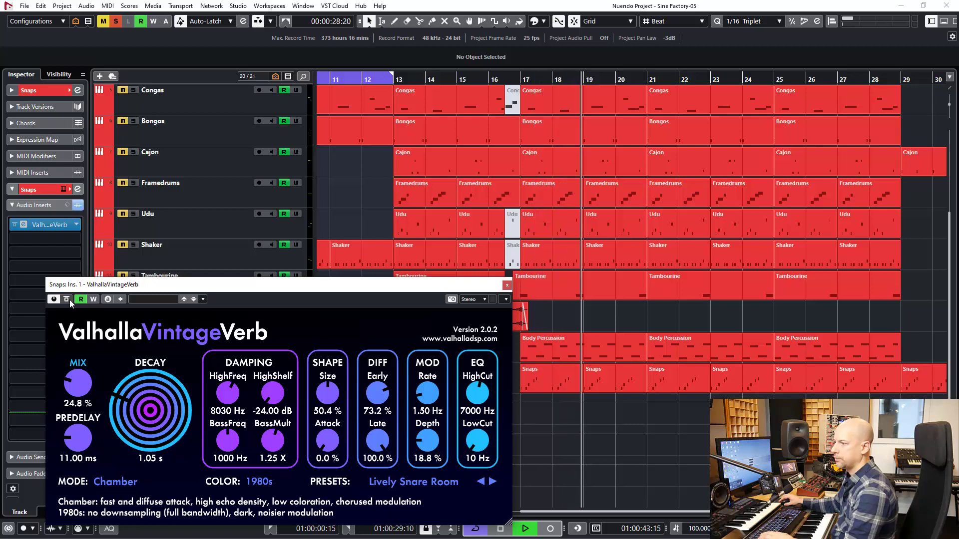
pyautogui.click(506, 286)
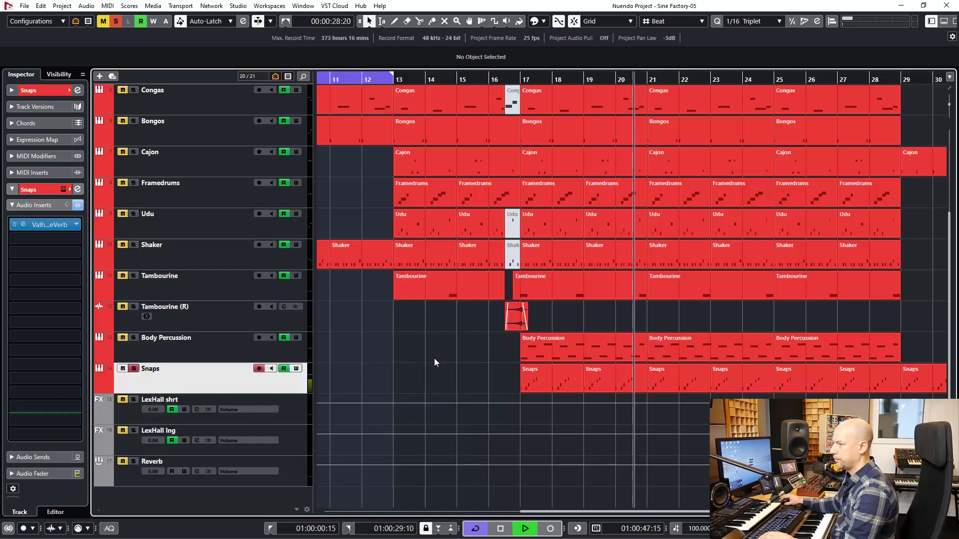
pyautogui.press('space')
# Review the LexHall insert settings on the LexHall shrt and LexHall lng channels in the MixConsole, and return to the project window
pyautogui.scroll(5, 403, 353)
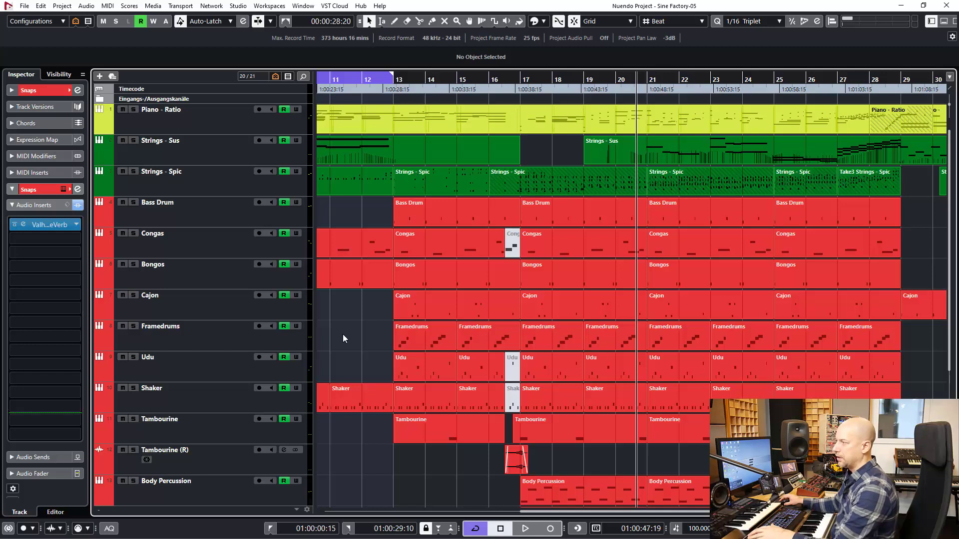
pyautogui.press('F3')
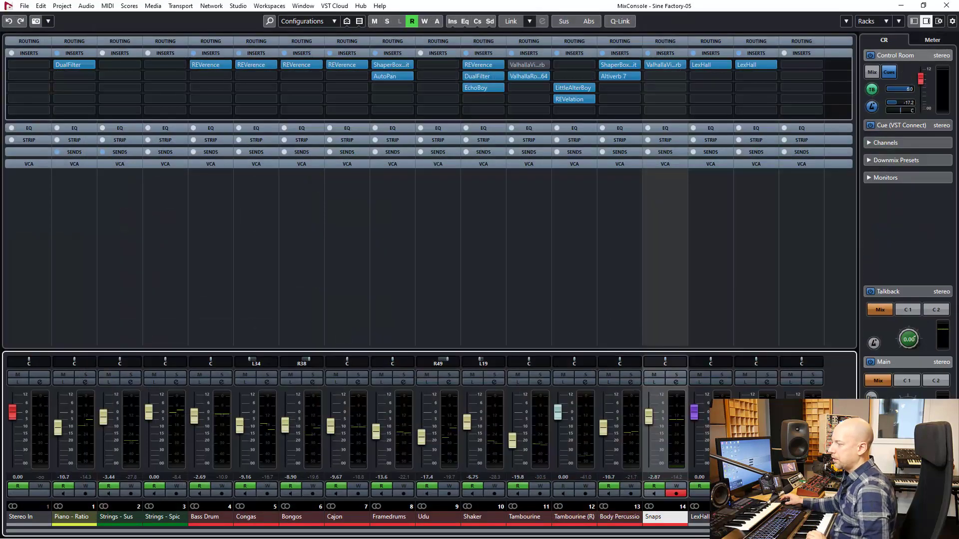
pyautogui.click(706, 67)
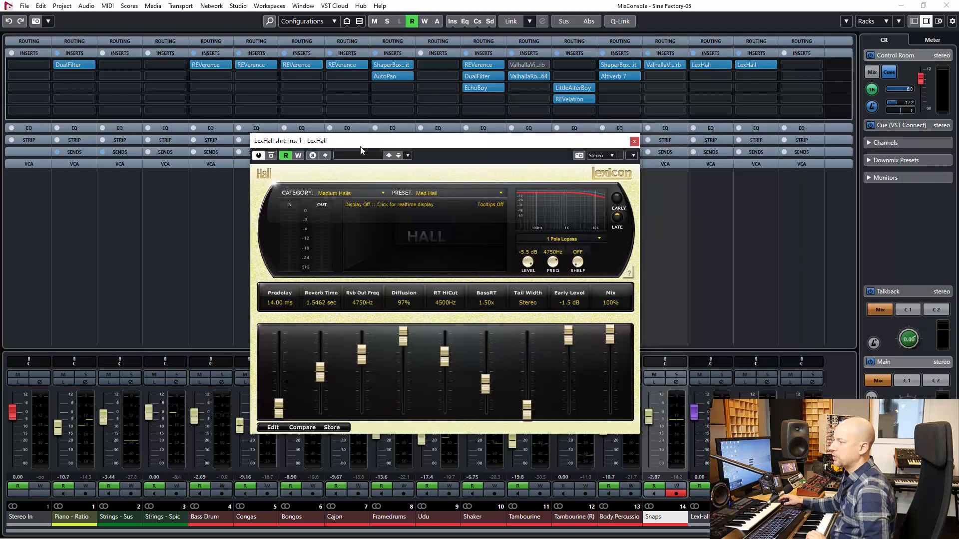
pyautogui.click(634, 140)
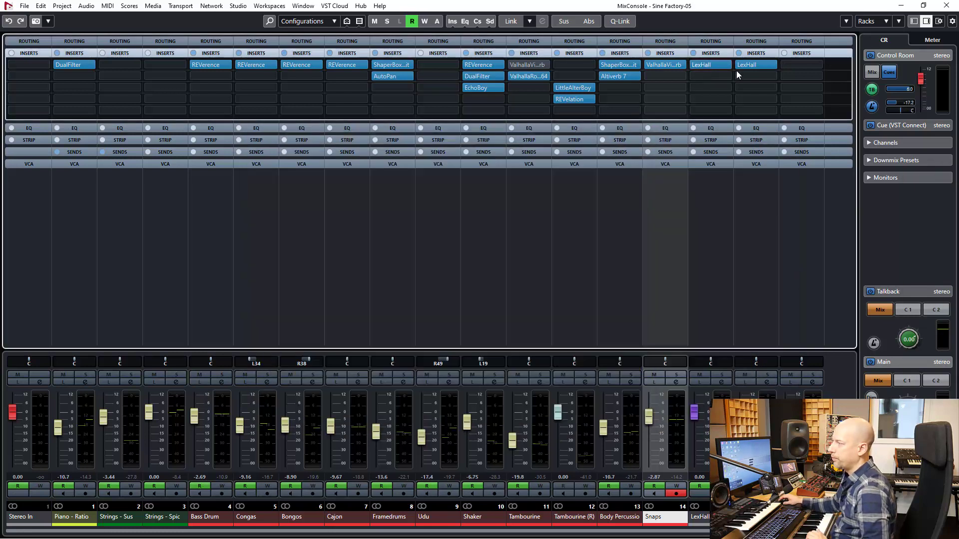
pyautogui.click(753, 65)
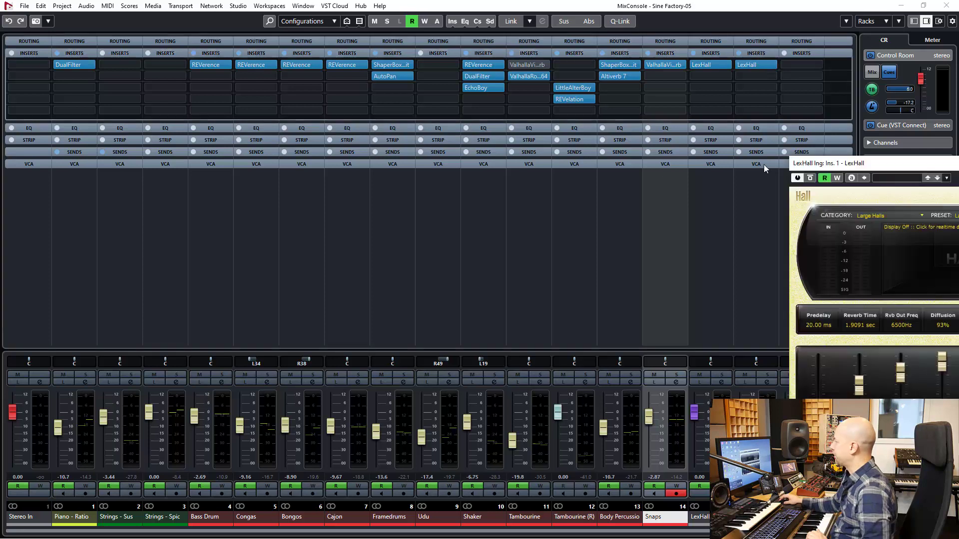
pyautogui.moveTo(849, 162); pyautogui.dragTo(385, 186)
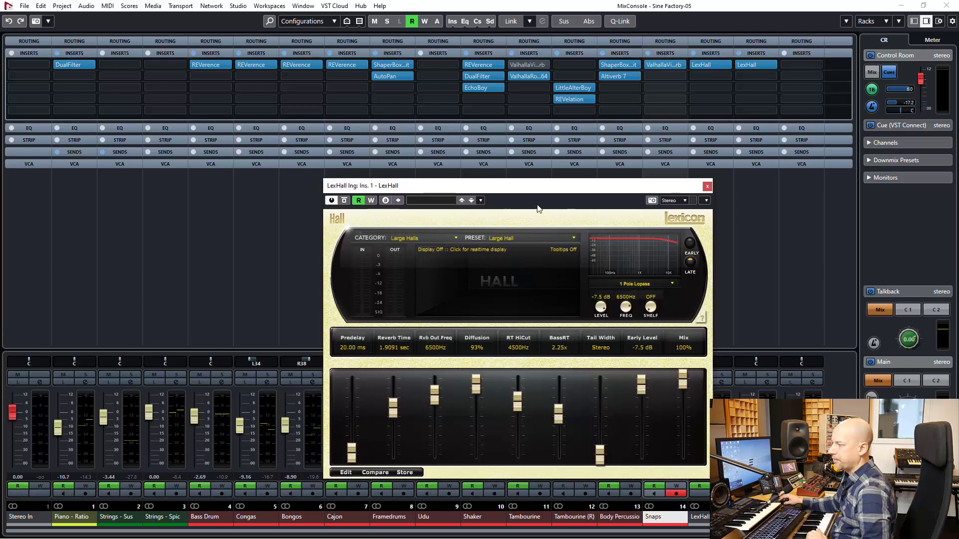
pyautogui.click(706, 188)
pyautogui.press('F3')
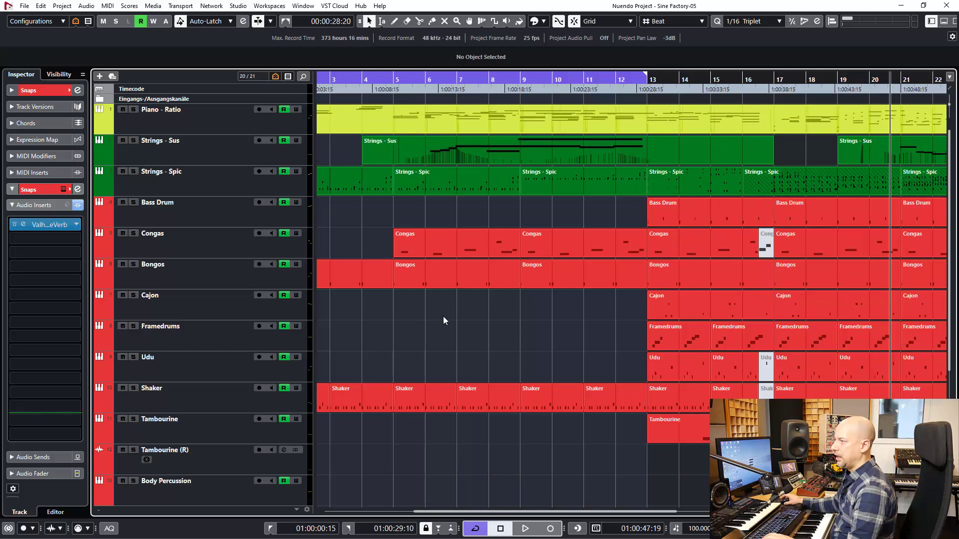
# Place the playhead just before bar 1 and turn cycle mode off
pyautogui.hscroll(-2, 442, 316)
pyautogui.press('g')
pyautogui.press('g')
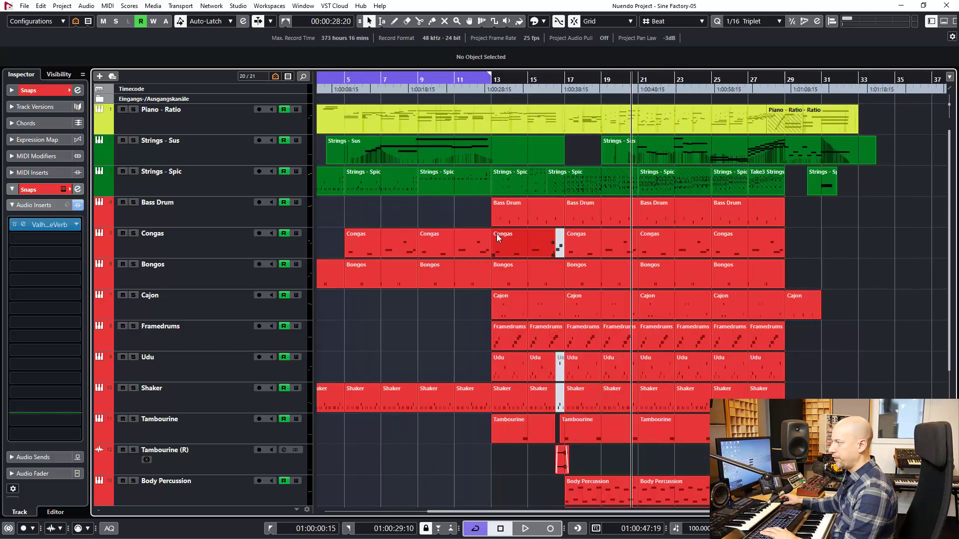
pyautogui.hscroll(-3, 337, 76)
pyautogui.click(390, 82)
pyautogui.press('KP_Divide')
# Play the full arrangement from its beginning to the end of the piano part near bar 33, and stop playback
pyautogui.press('space')
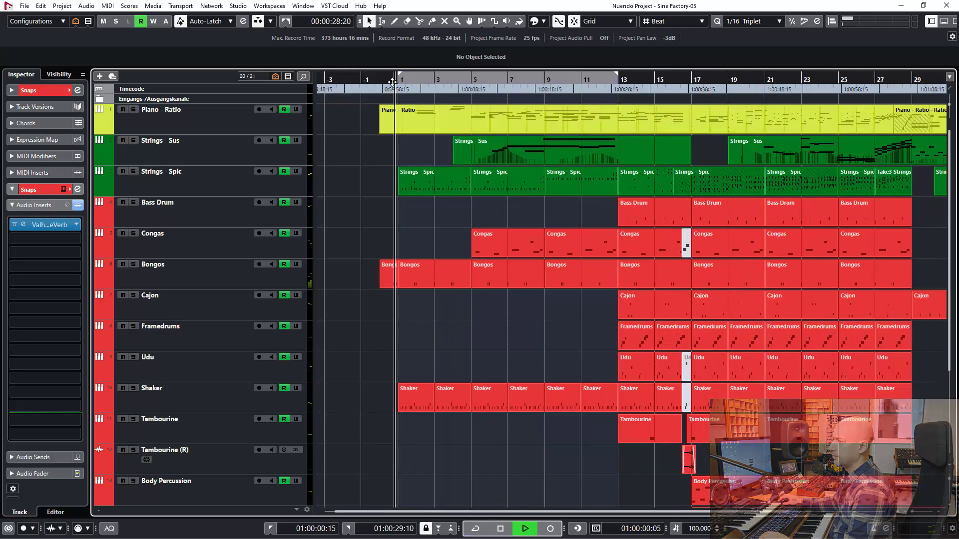
pyautogui.press('f')
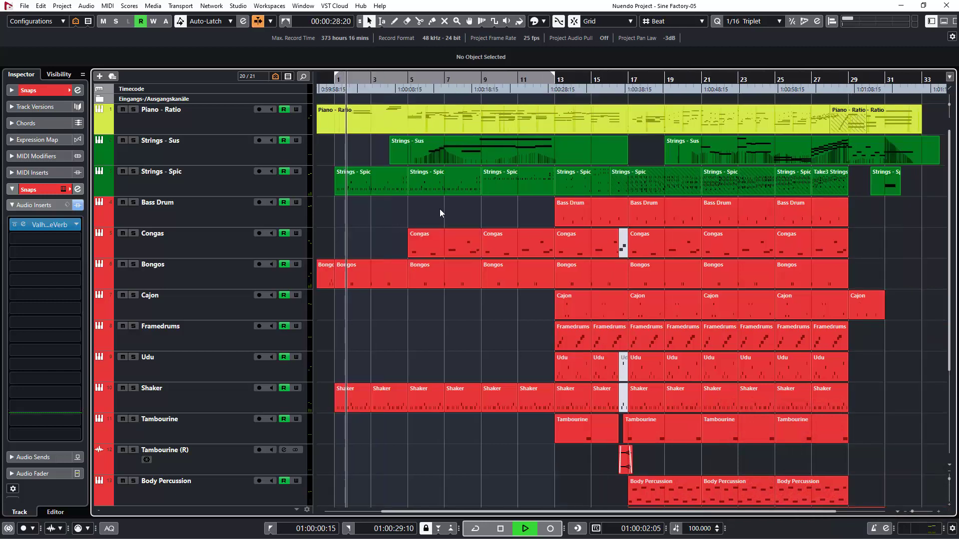
pyautogui.scroll(-5, 439, 209)
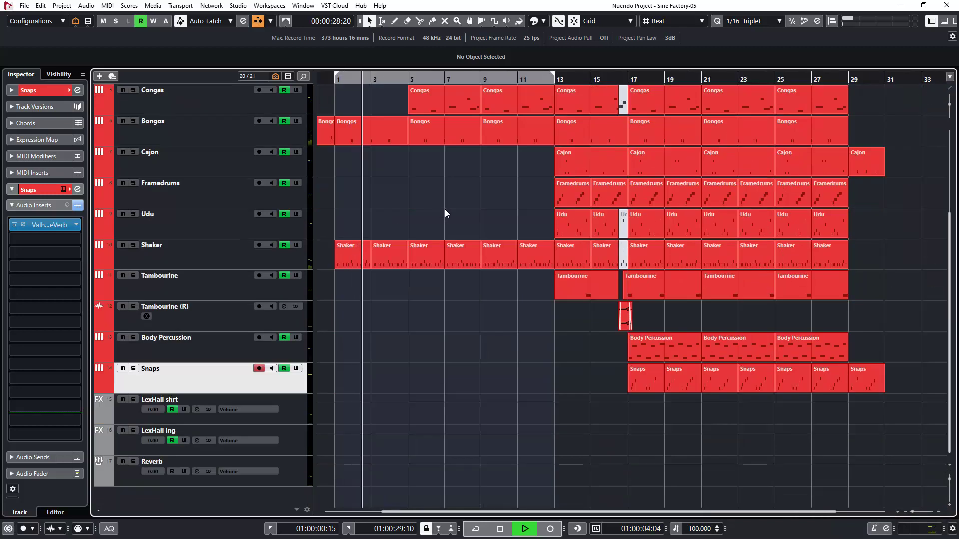
pyautogui.scroll(2, 445, 209)
pyautogui.scroll(3, 445, 209)
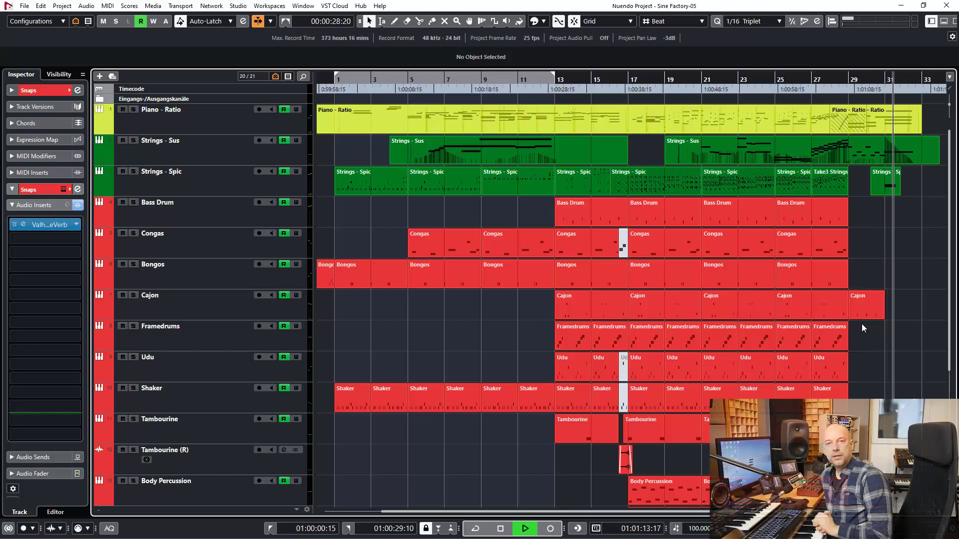
pyautogui.press('space')
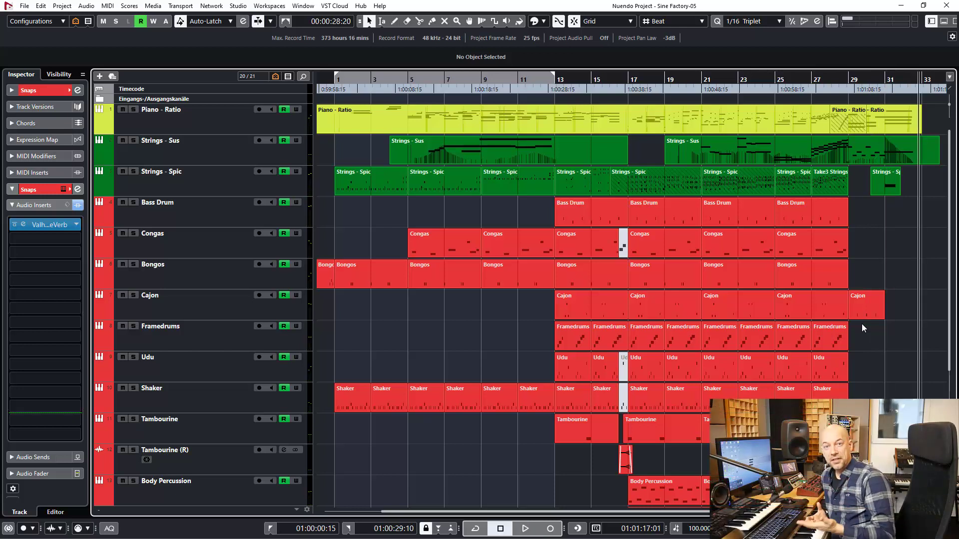